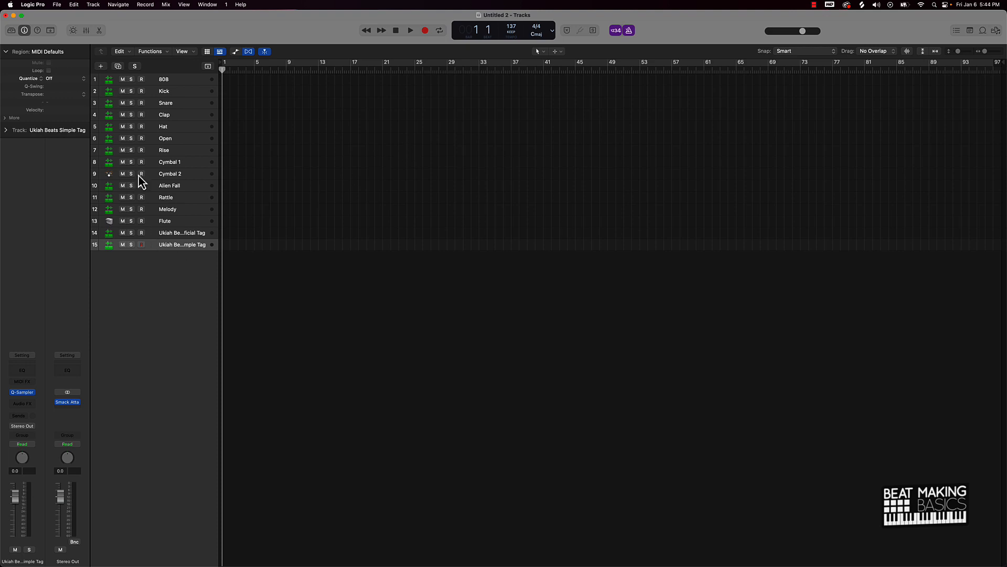
Step: Create one software instrument track using Quick Sampler (Single Sample), and move the plug-in window off the timeline's centre
{"action": "left_click", "coordinate": [100, 67]}
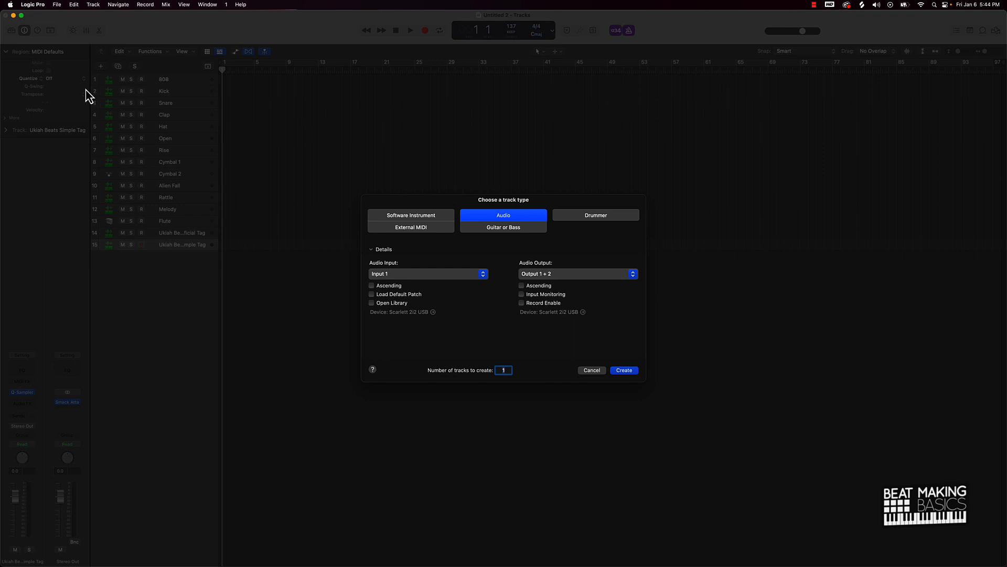
{"action": "left_click", "coordinate": [403, 216]}
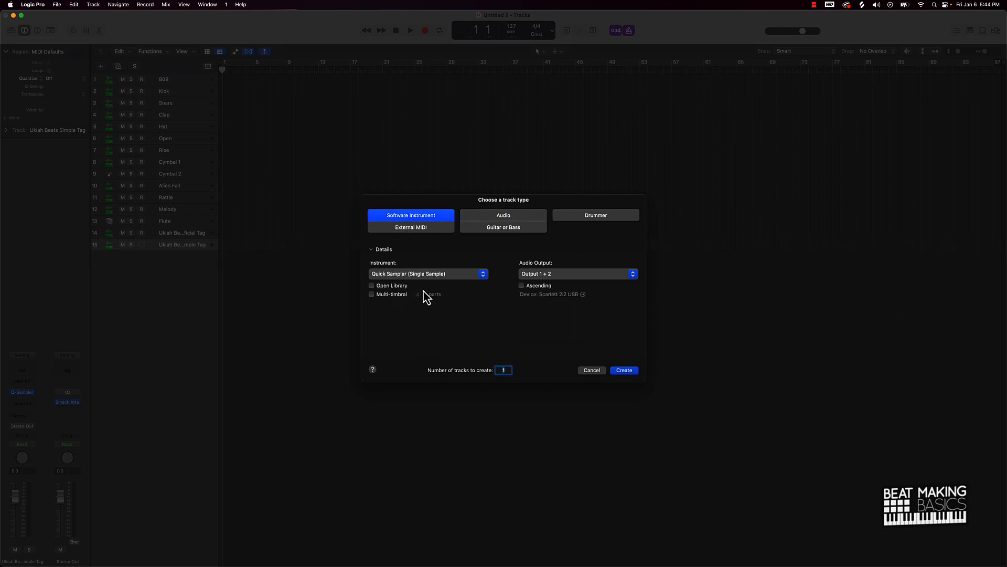
{"action": "left_click", "coordinate": [628, 370]}
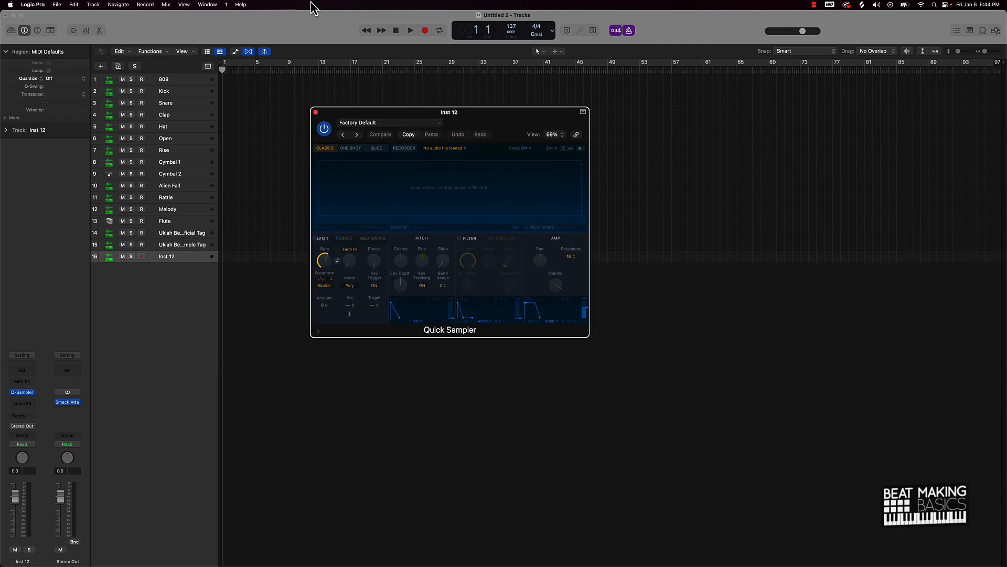
{"action": "left_click_drag", "start_coordinate": [491, 114], "coordinate": [387, 122]}
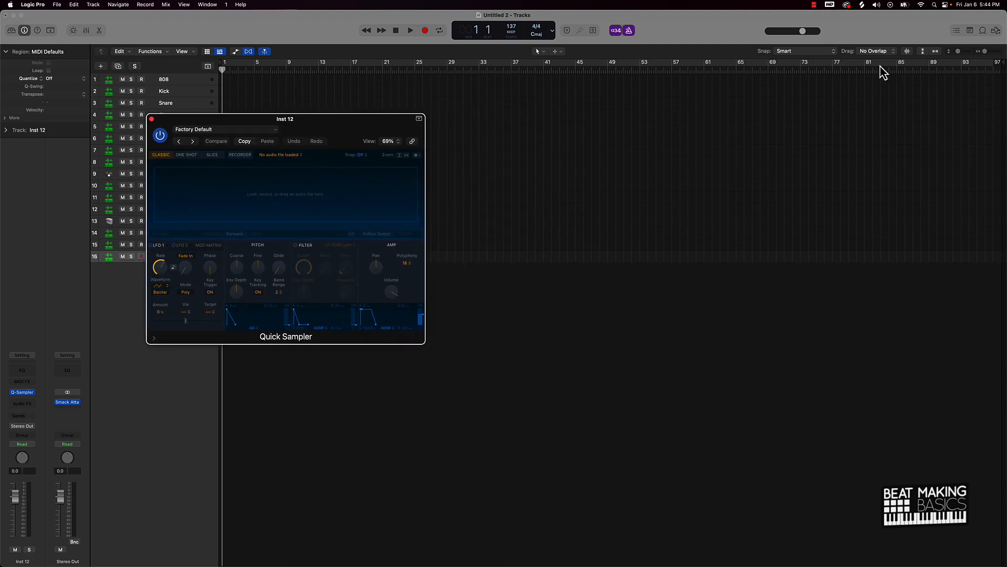
Step: Show the Apple Loops browser with its instrument categories and search the loops for "orch"
{"action": "left_click", "coordinate": [983, 30]}
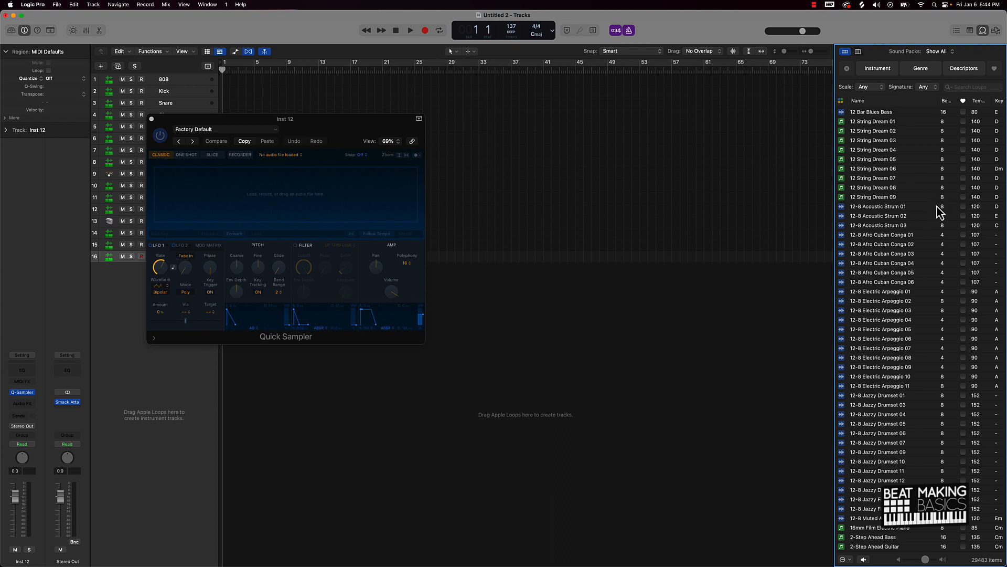
{"action": "left_click", "coordinate": [920, 69]}
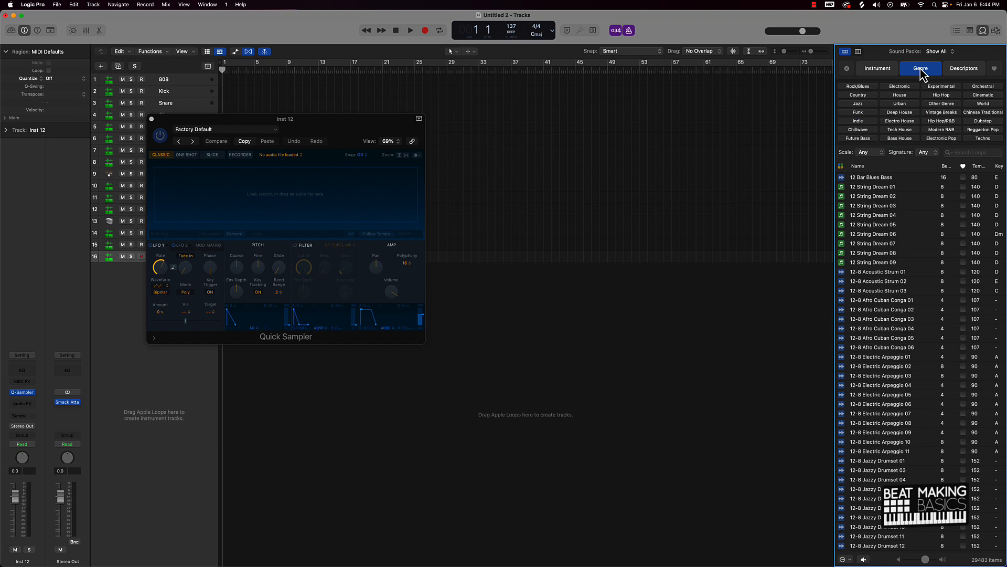
{"action": "left_click", "coordinate": [878, 70]}
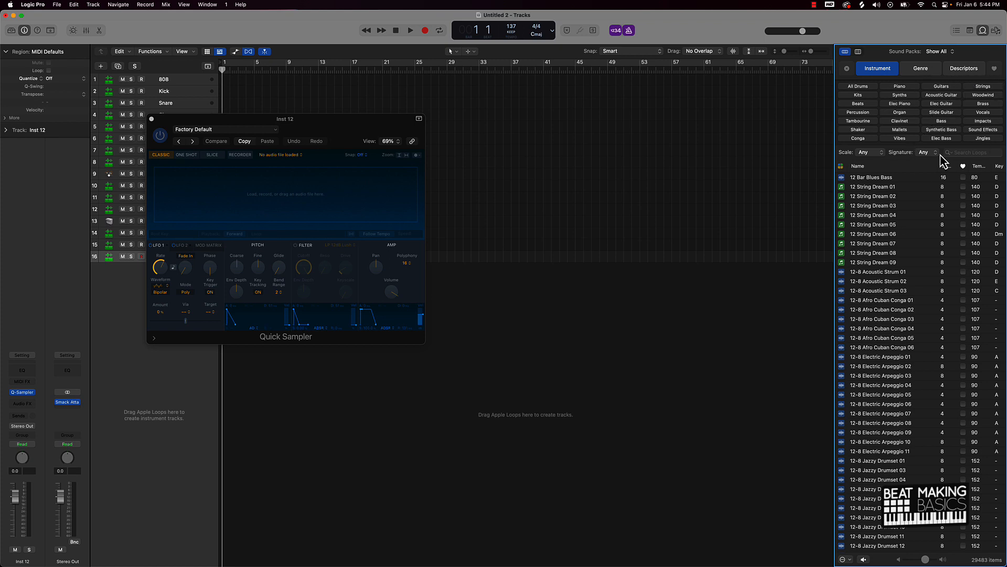
{"action": "left_click", "coordinate": [975, 152]}
{"action": "type", "text": "orch"}
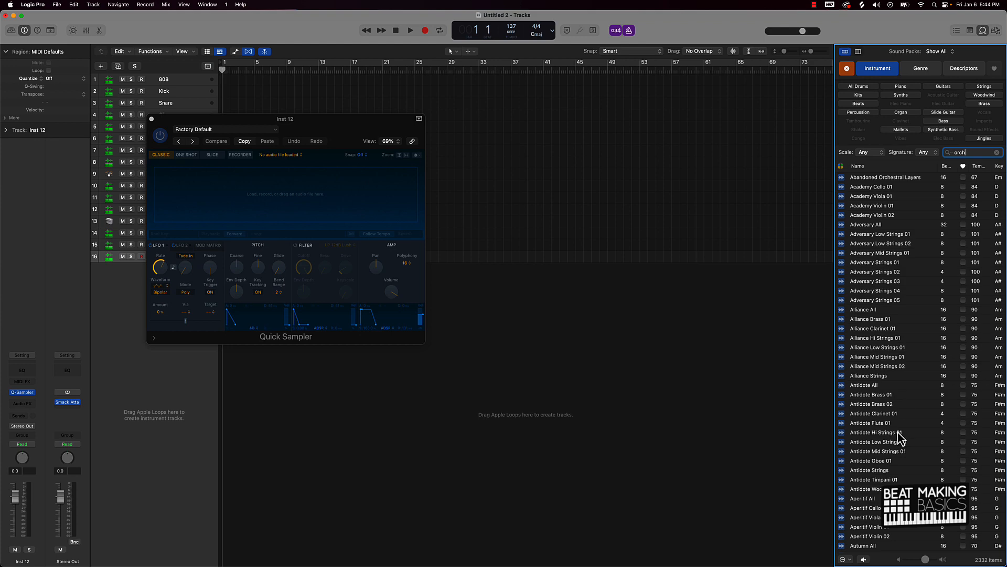
Step: Browse the orchestral loops and audition Cinematic Transition 76, 72, 73, 71, 69 and 67
{"action": "scroll", "coordinate": [896, 386], "scroll_direction": "down", "scroll_amount": 20}
{"action": "scroll", "coordinate": [894, 408], "scroll_direction": "down", "scroll_amount": 20}
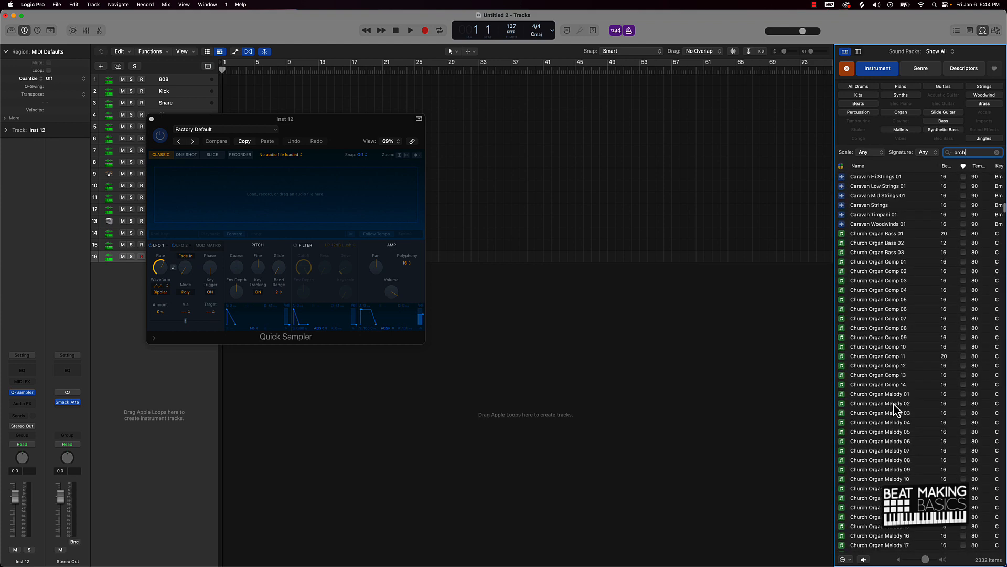
{"action": "scroll", "coordinate": [895, 404], "scroll_direction": "down", "scroll_amount": 20}
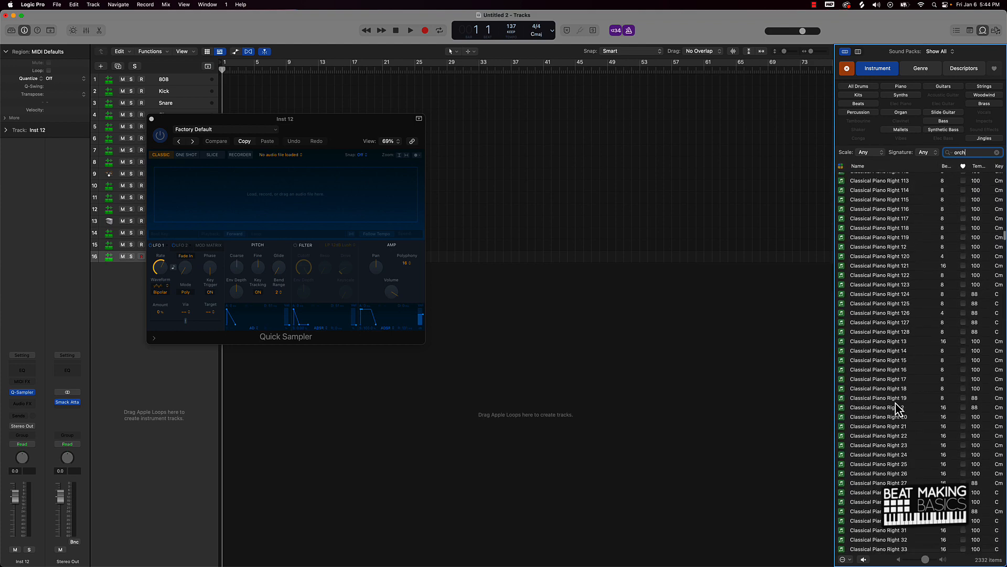
{"action": "scroll", "coordinate": [948, 270], "scroll_direction": "up", "scroll_amount": 20}
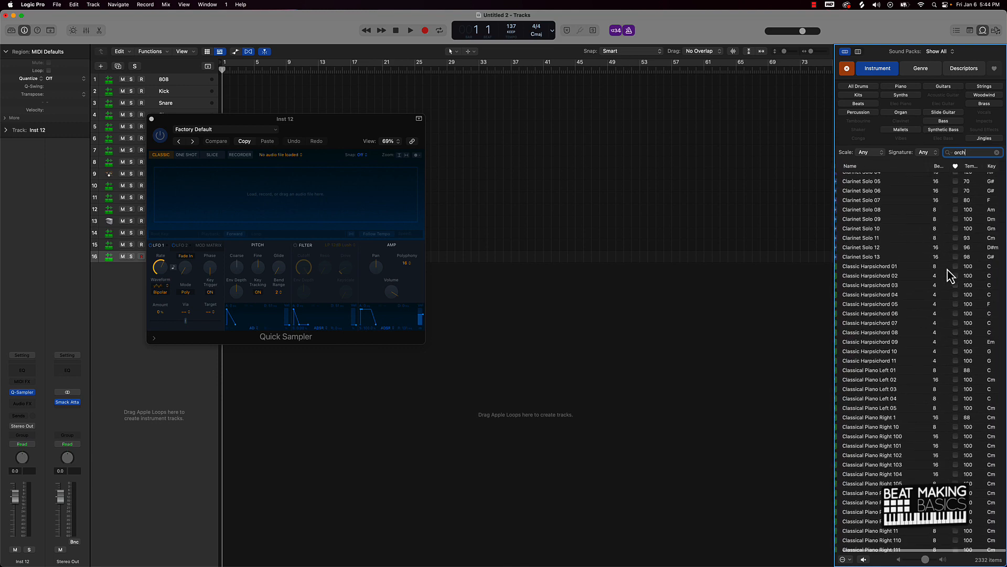
{"action": "left_click", "coordinate": [898, 272]}
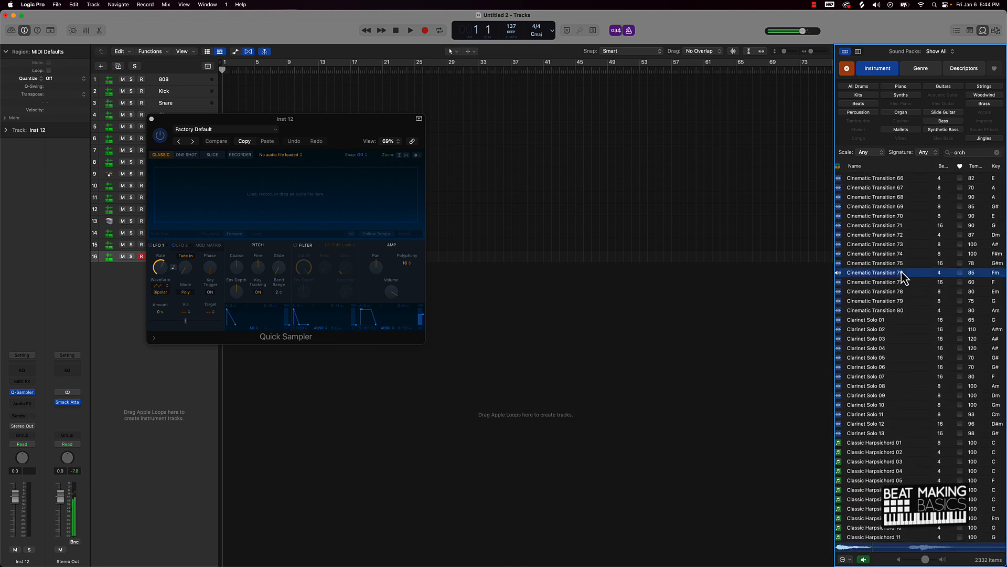
{"action": "left_click", "coordinate": [879, 238]}
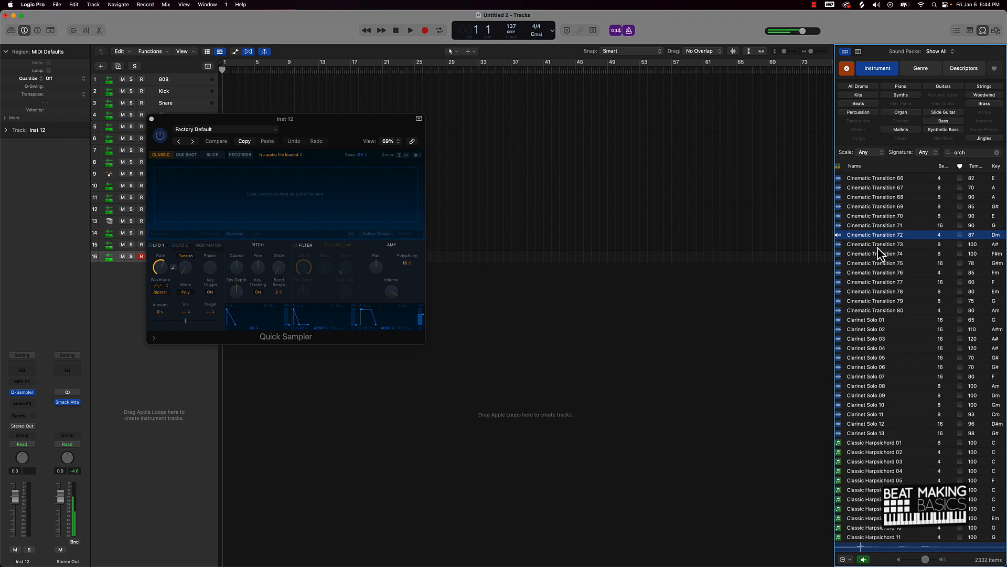
{"action": "left_click", "coordinate": [877, 248]}
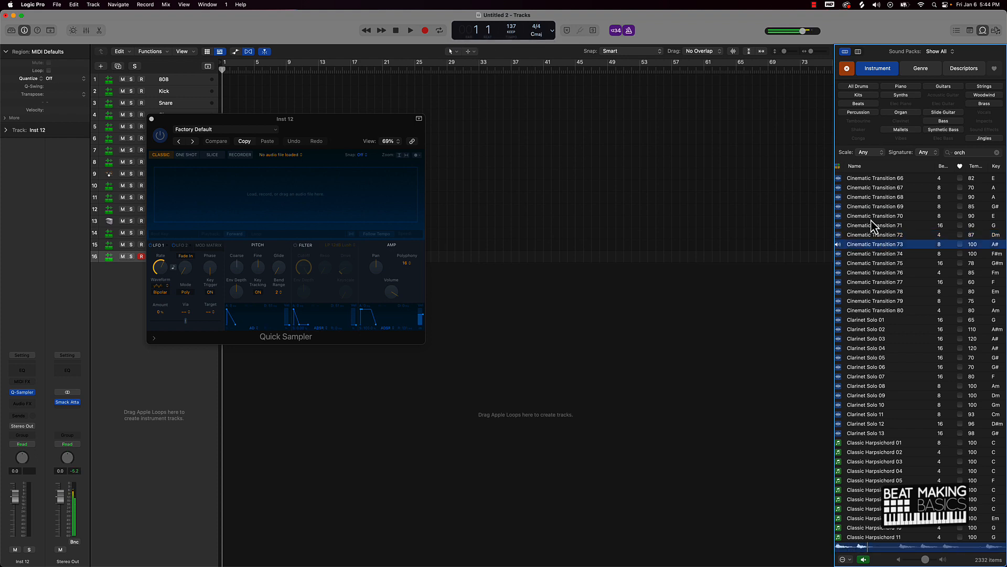
{"action": "left_click", "coordinate": [872, 225]}
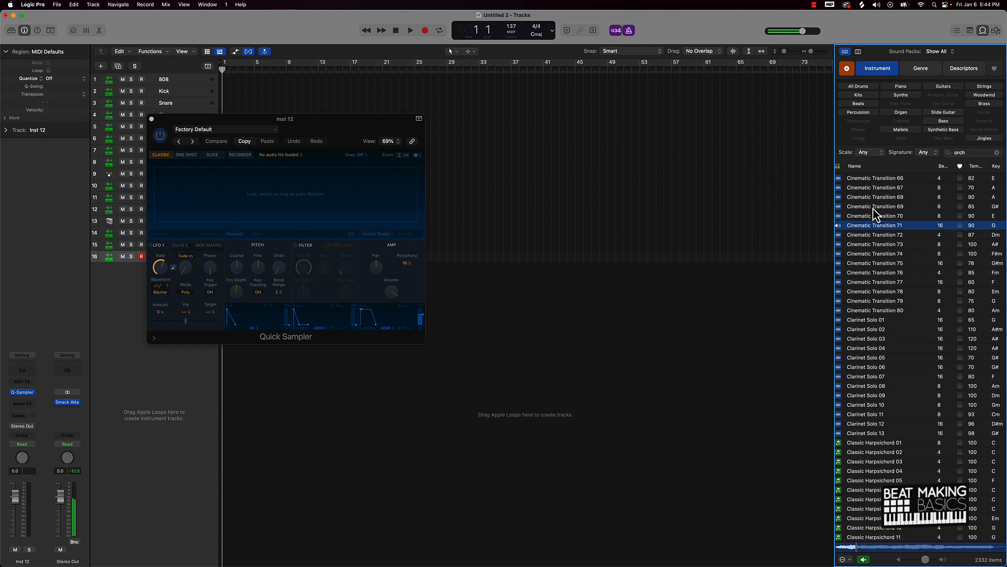
{"action": "left_click", "coordinate": [872, 207]}
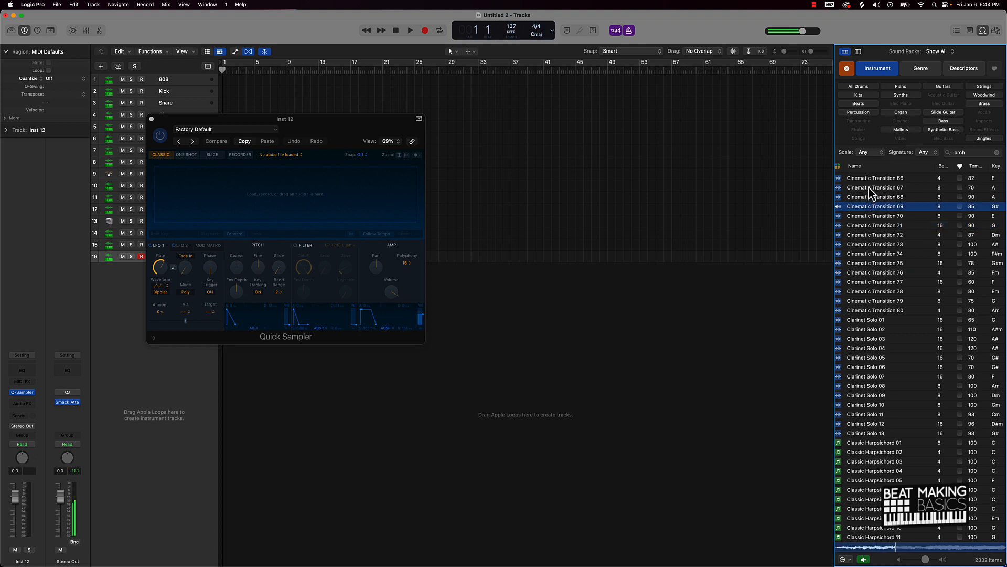
{"action": "left_click", "coordinate": [872, 188]}
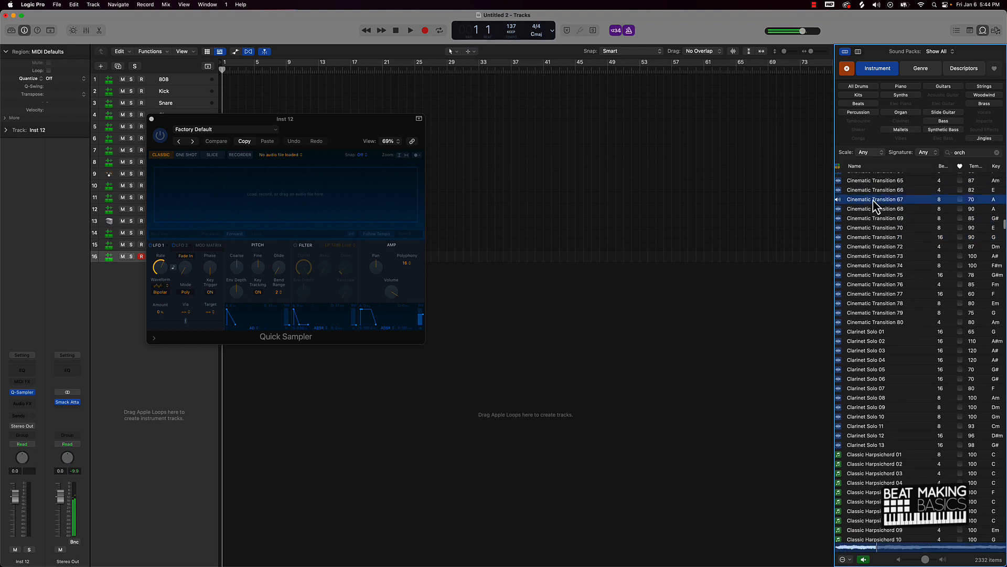
Step: Continue up the loop list and audition Cinematic Transition 65, 64, 63 and 62
{"action": "scroll", "coordinate": [873, 201], "scroll_direction": "up", "scroll_amount": 3}
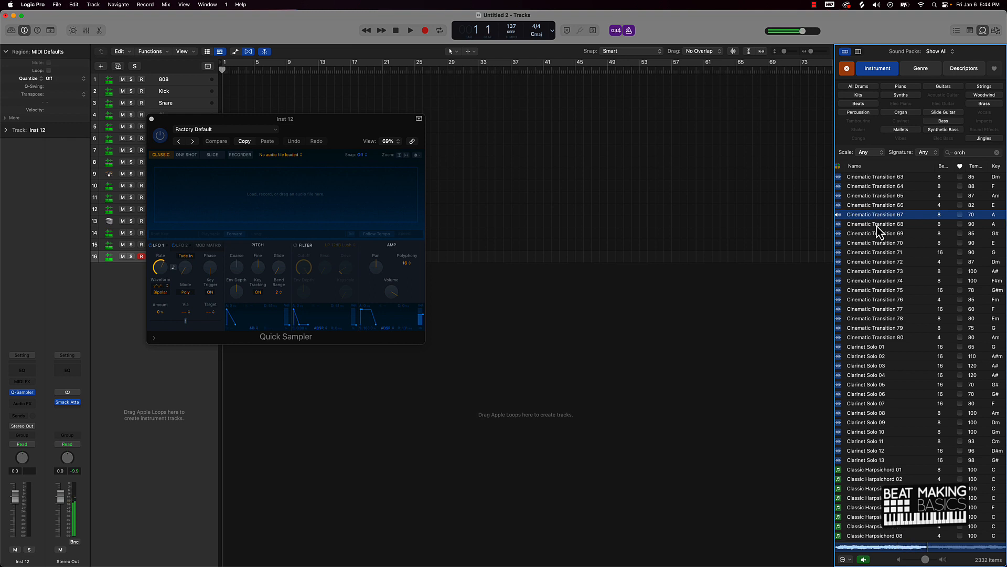
{"action": "left_click", "coordinate": [872, 196]}
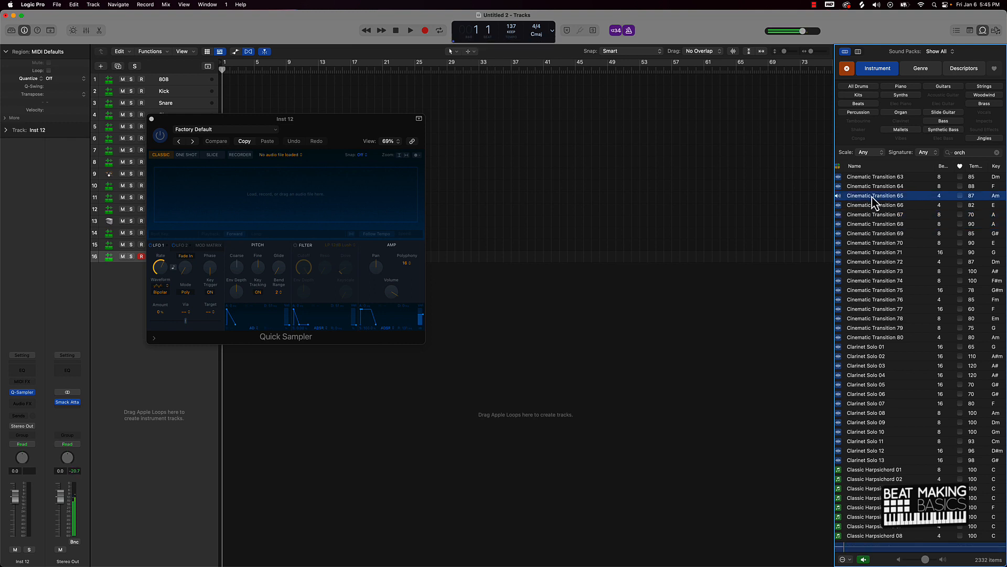
{"action": "scroll", "coordinate": [874, 202], "scroll_direction": "up", "scroll_amount": 5}
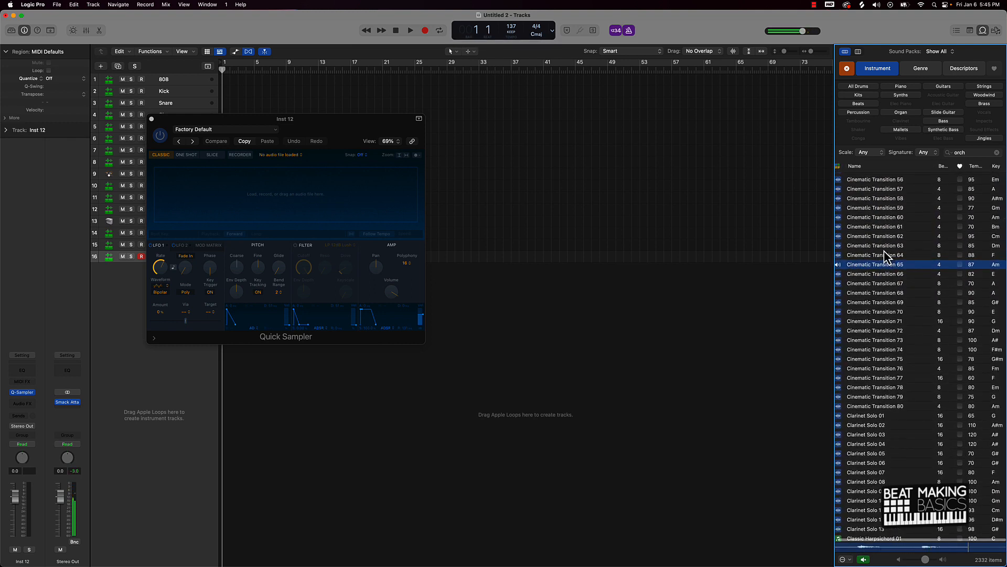
{"action": "left_click", "coordinate": [881, 254]}
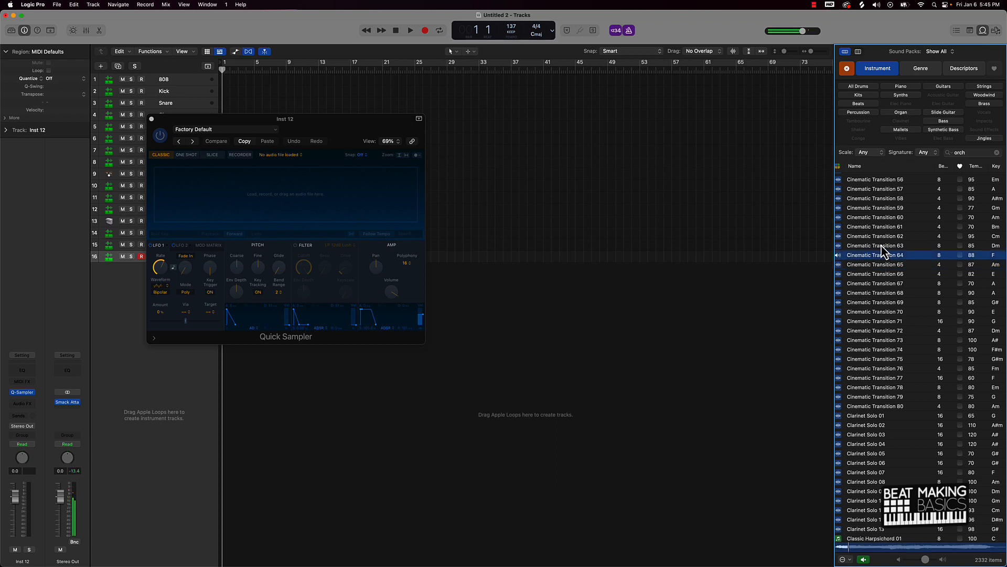
{"action": "left_click", "coordinate": [880, 246]}
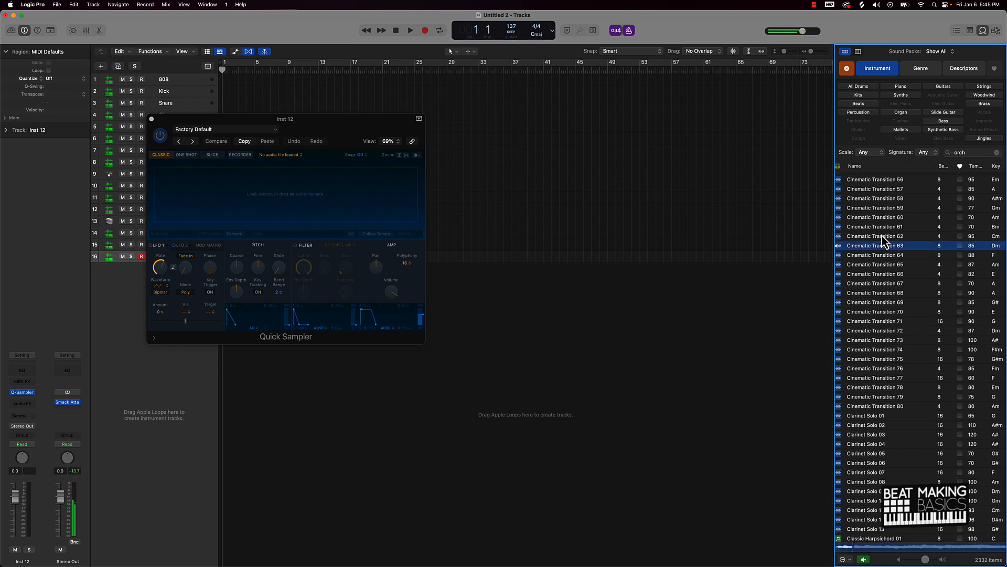
{"action": "scroll", "coordinate": [880, 236], "scroll_direction": "up", "scroll_amount": 1}
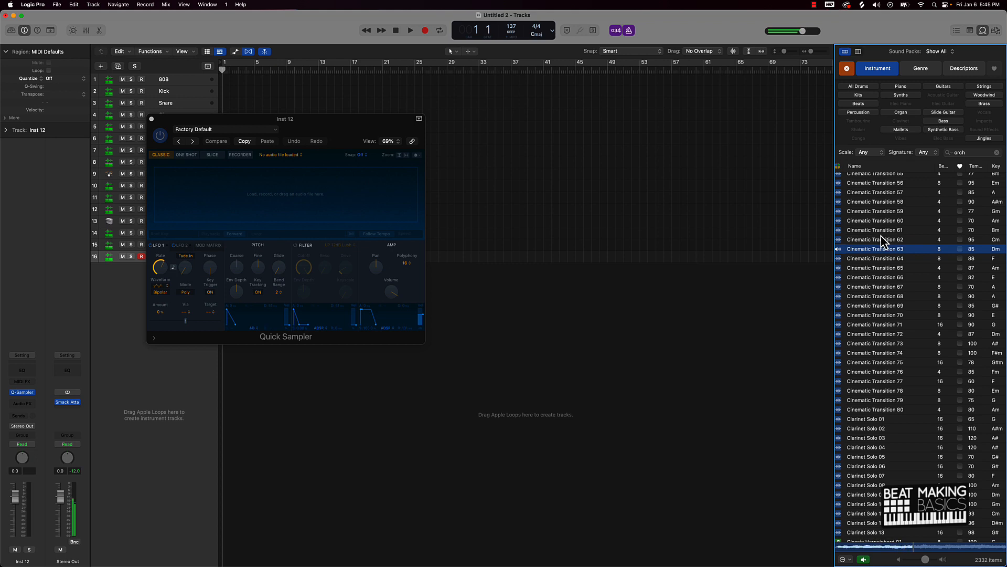
{"action": "key", "text": "Up"}
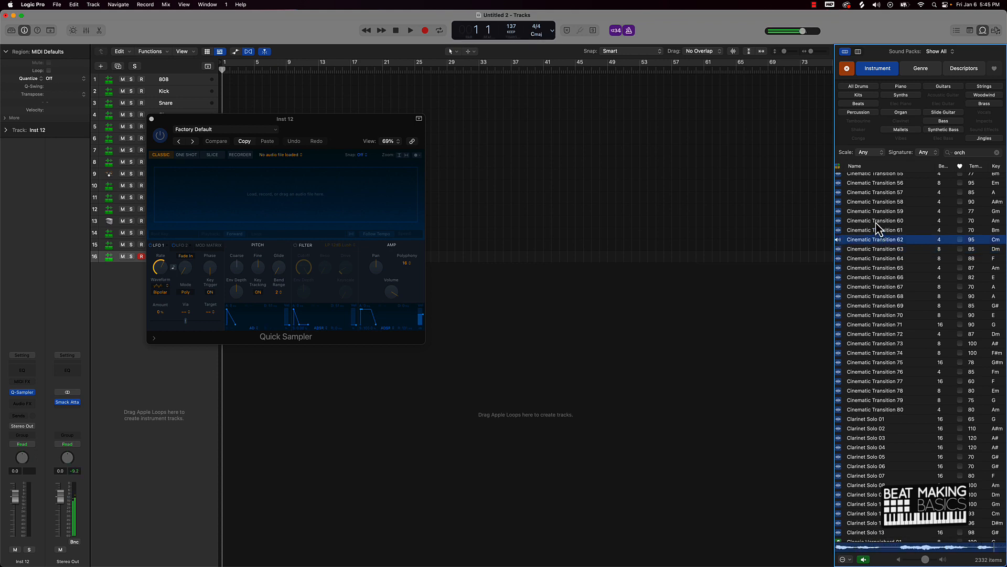
Step: Audition Cinematic Transition 60, 59, 57, 56, 52, 51 and 50 to choose a loop for sampling
{"action": "left_click", "coordinate": [877, 221]}
{"action": "left_click", "coordinate": [878, 211]}
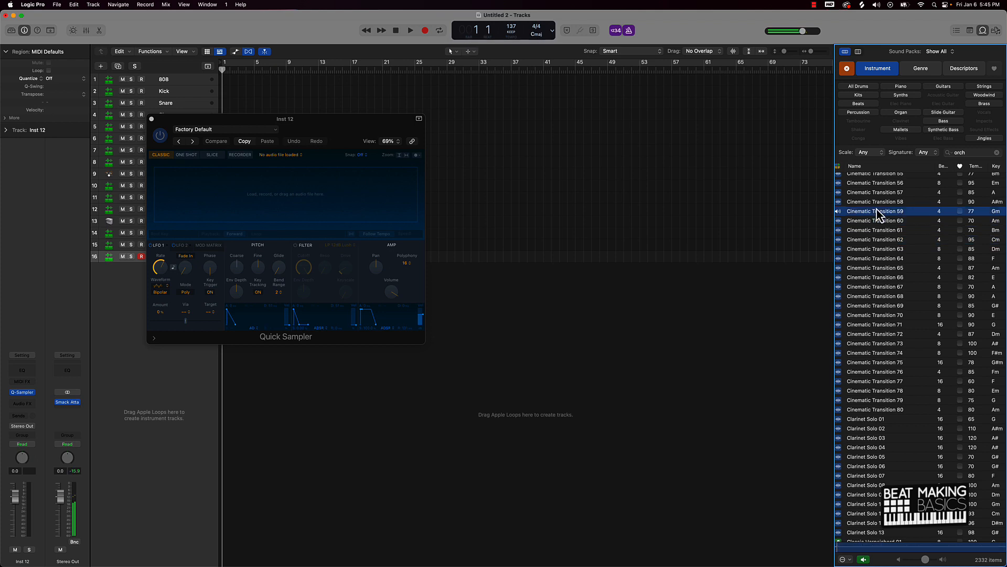
{"action": "left_click", "coordinate": [880, 191]}
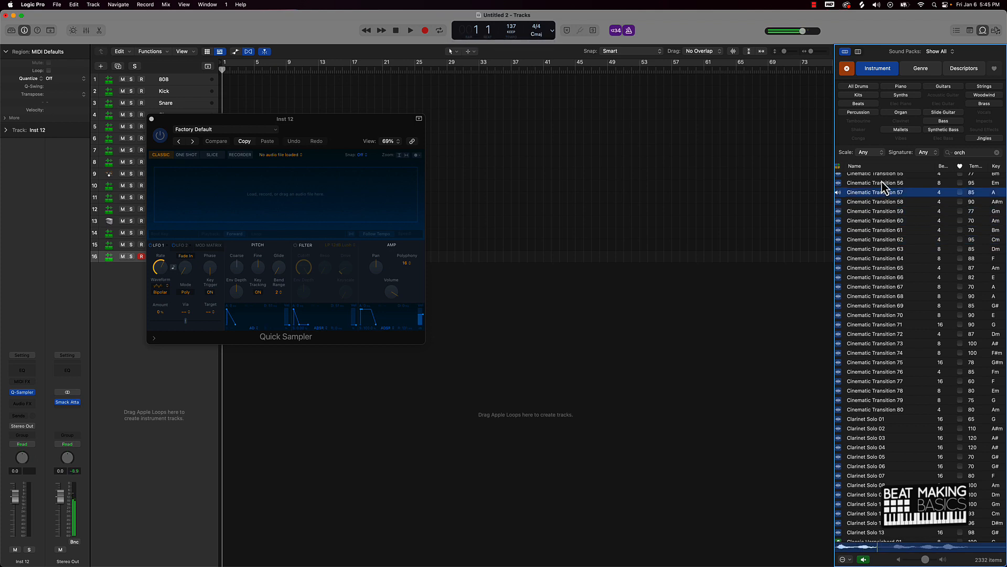
{"action": "left_click", "coordinate": [883, 183]}
{"action": "scroll", "coordinate": [883, 182], "scroll_direction": "up", "scroll_amount": 2}
{"action": "left_click", "coordinate": [880, 212]}
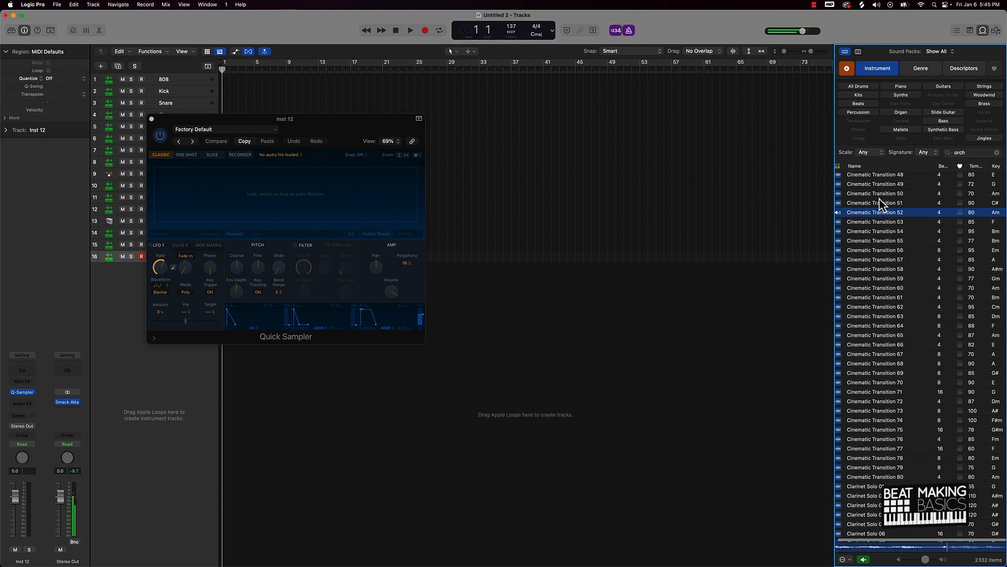
{"action": "left_click", "coordinate": [880, 204]}
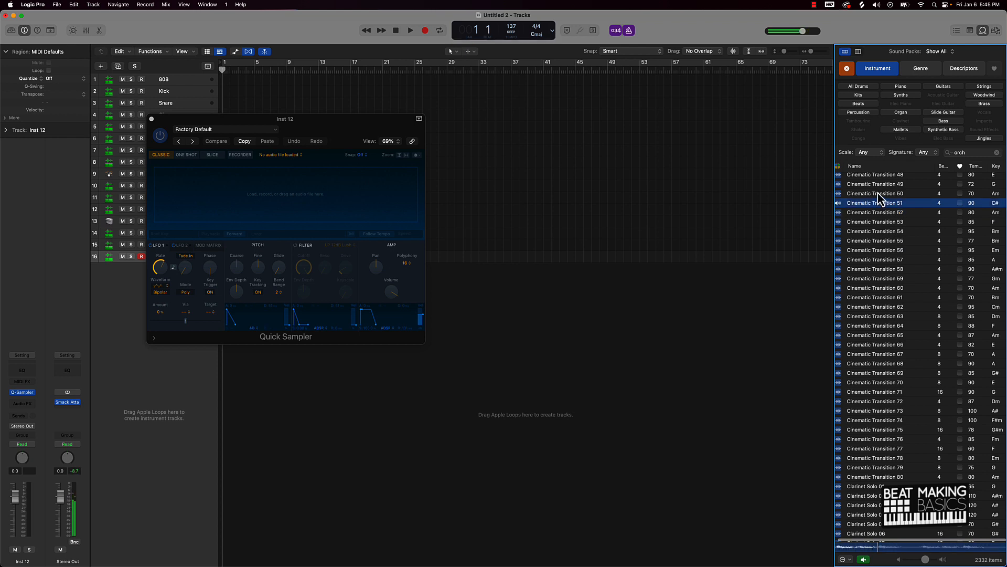
{"action": "left_click", "coordinate": [881, 193]}
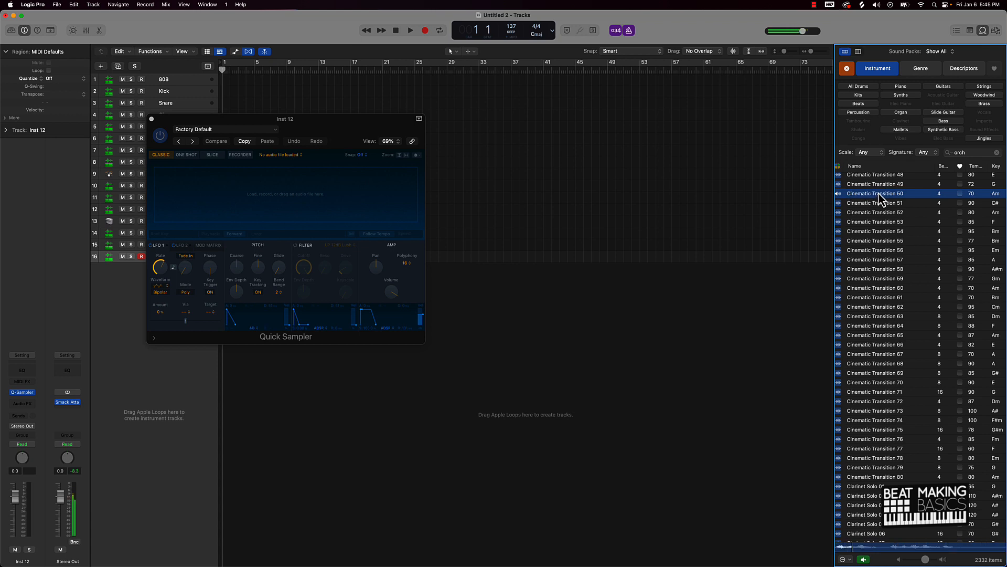
Step: Stop the preview, load Cinematic Transition 50 into the new track's Quick Sampler, and move the sampler window clear of the track list
{"action": "left_click", "coordinate": [838, 194]}
{"action": "left_click_drag", "start_coordinate": [889, 200], "coordinate": [248, 204]}
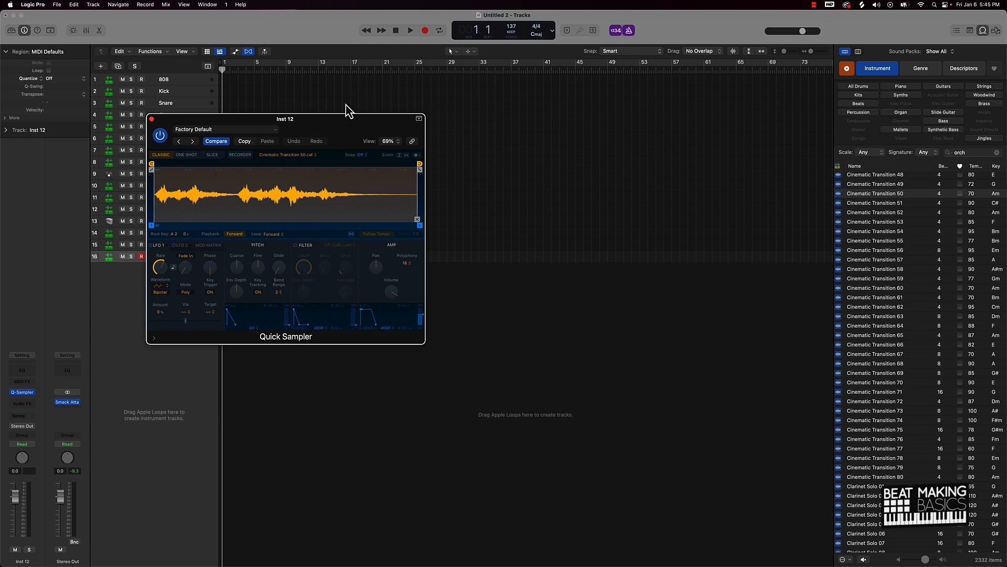
{"action": "left_click_drag", "start_coordinate": [348, 130], "coordinate": [412, 136]}
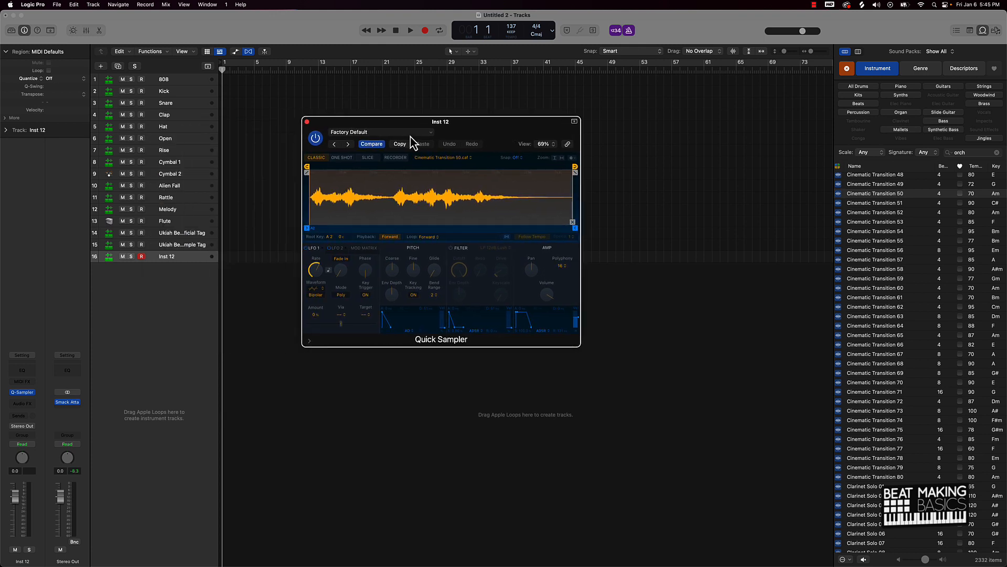
Step: Set the sample's loop mode to No Loop and turn on Flex so that it follows the project tempo
{"action": "left_click", "coordinate": [426, 237]}
{"action": "left_click", "coordinate": [401, 232]}
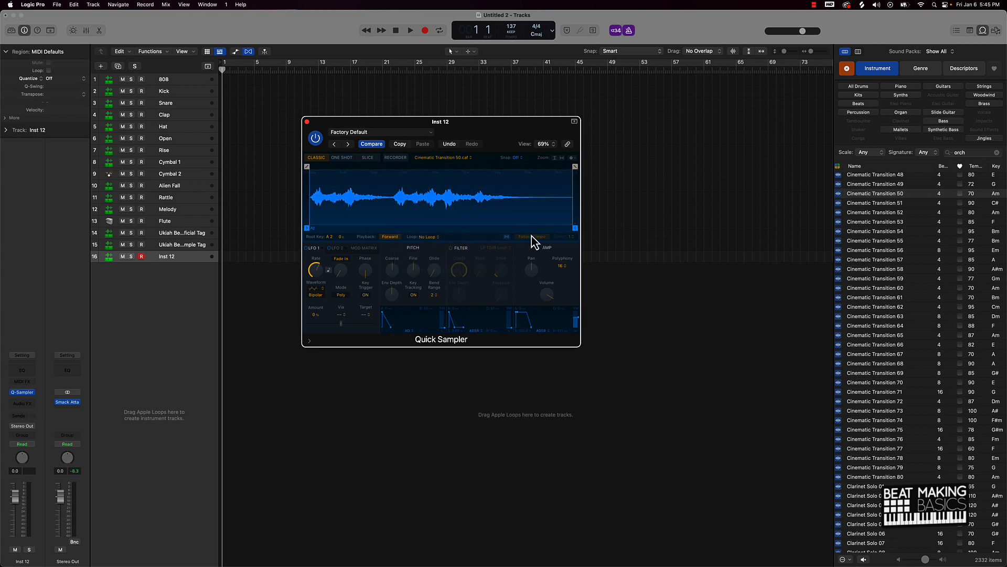
{"action": "left_click", "coordinate": [508, 236]}
Step: Try slower playback speeds for the sample in Quick Sampler and compare them with normal speed 1
{"action": "left_click", "coordinate": [573, 237]}
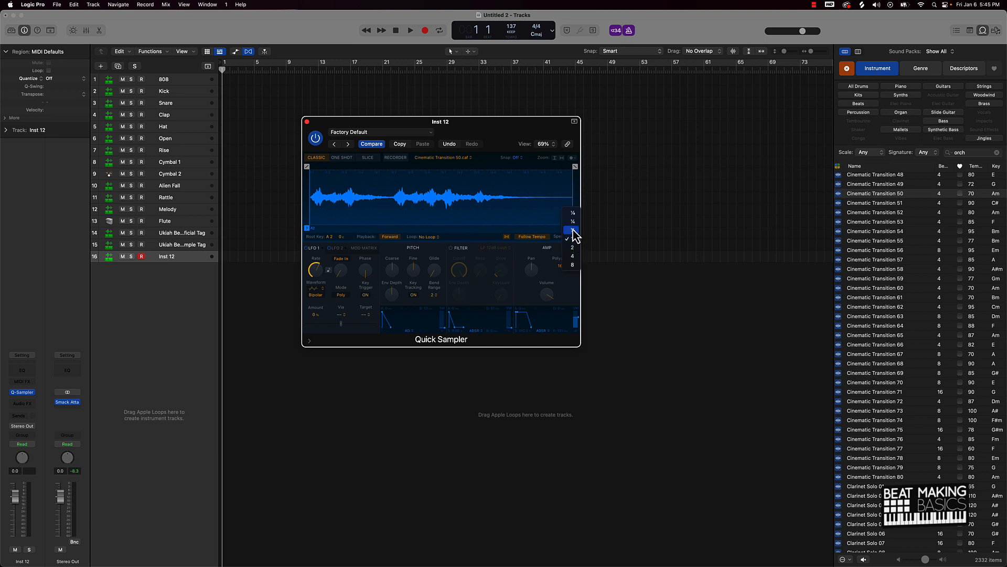
{"action": "left_click", "coordinate": [573, 230]}
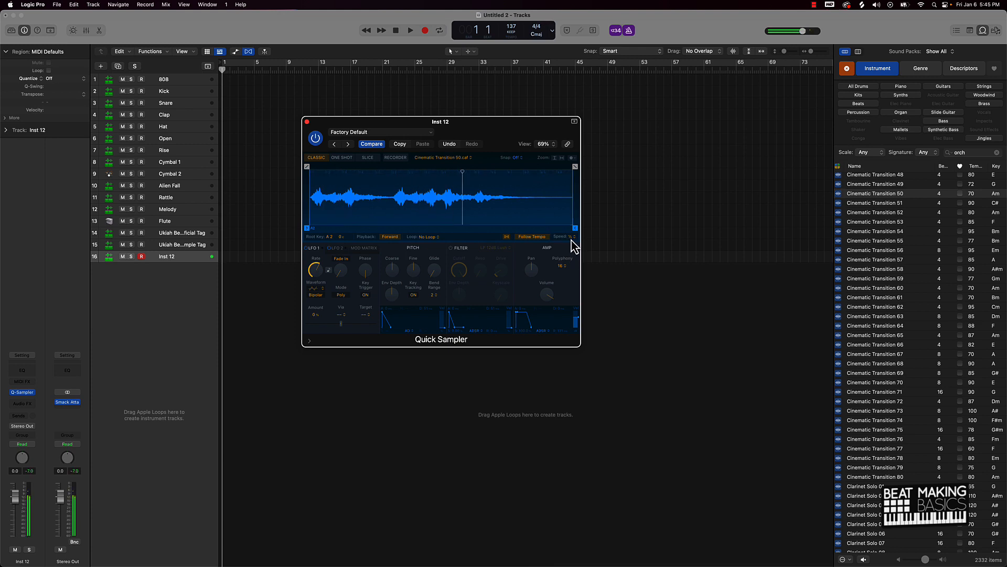
{"action": "left_click", "coordinate": [572, 237]}
{"action": "left_click", "coordinate": [573, 239]}
{"action": "left_click", "coordinate": [571, 237]}
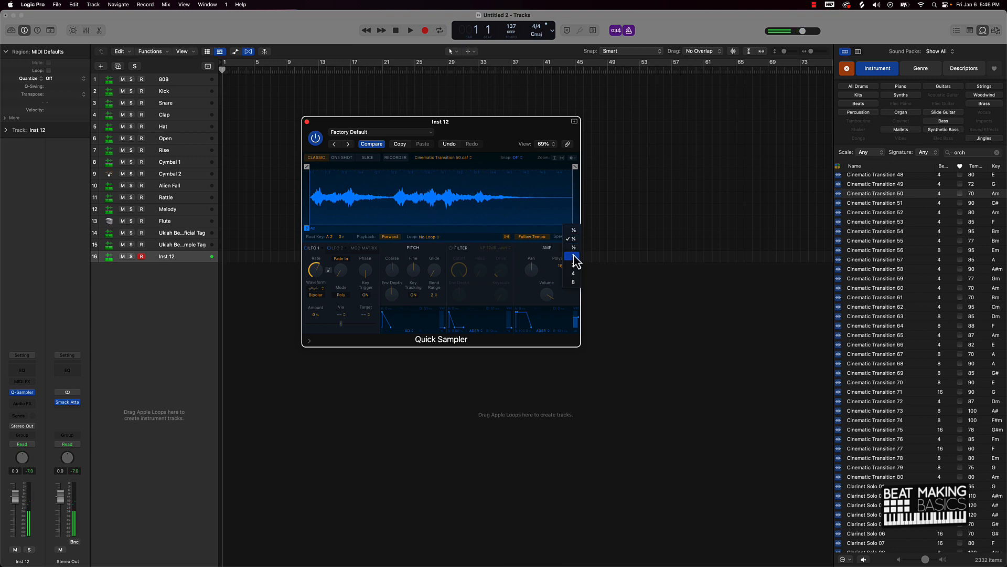
{"action": "left_click", "coordinate": [573, 255]}
{"action": "left_click", "coordinate": [571, 238]}
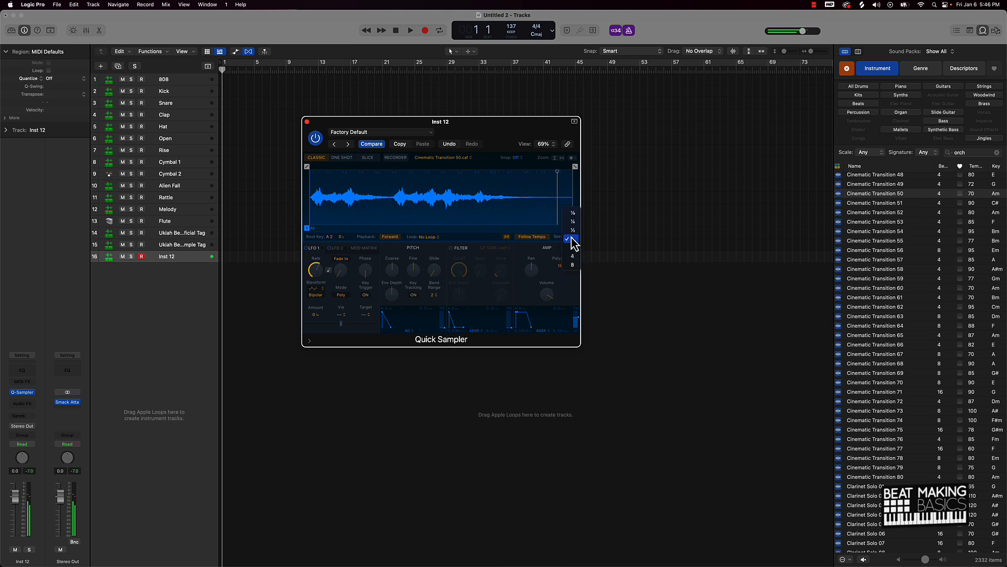
{"action": "left_click", "coordinate": [573, 221]}
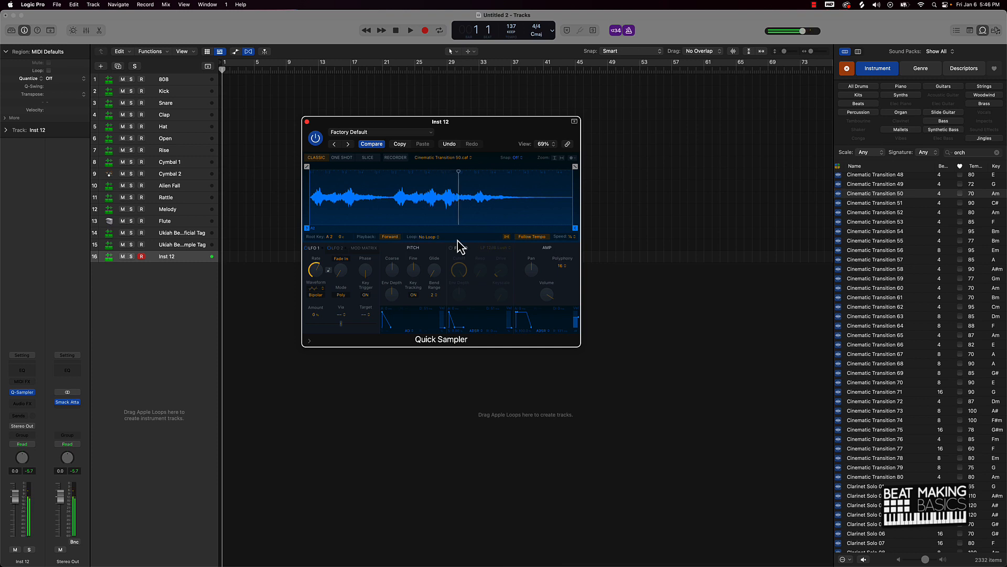
Step: Move the sample start to about 2 2 17, set the playback speed to ¼, and close the sampler window
{"action": "left_click_drag", "start_coordinate": [308, 228], "coordinate": [394, 223]}
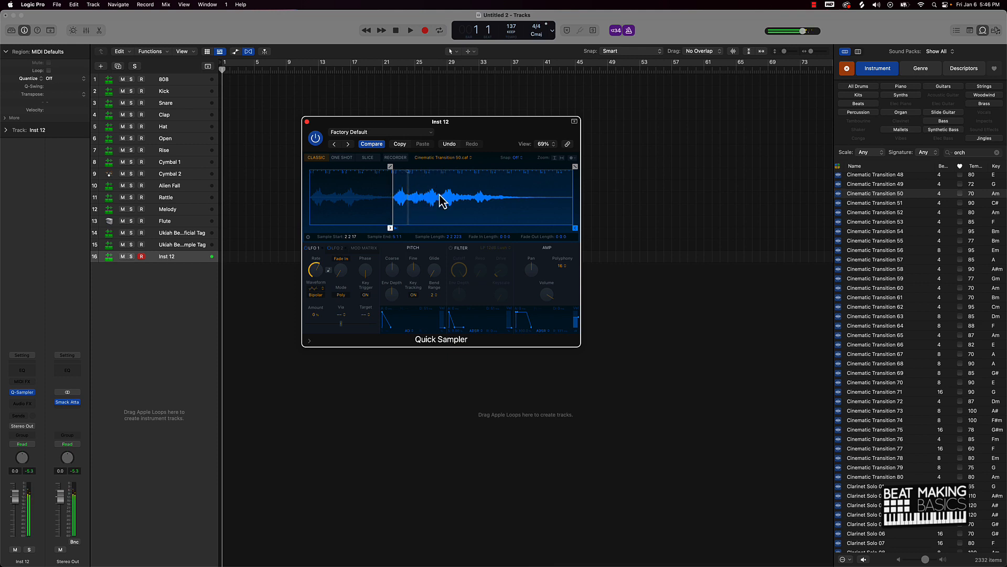
{"action": "left_click", "coordinate": [570, 238]}
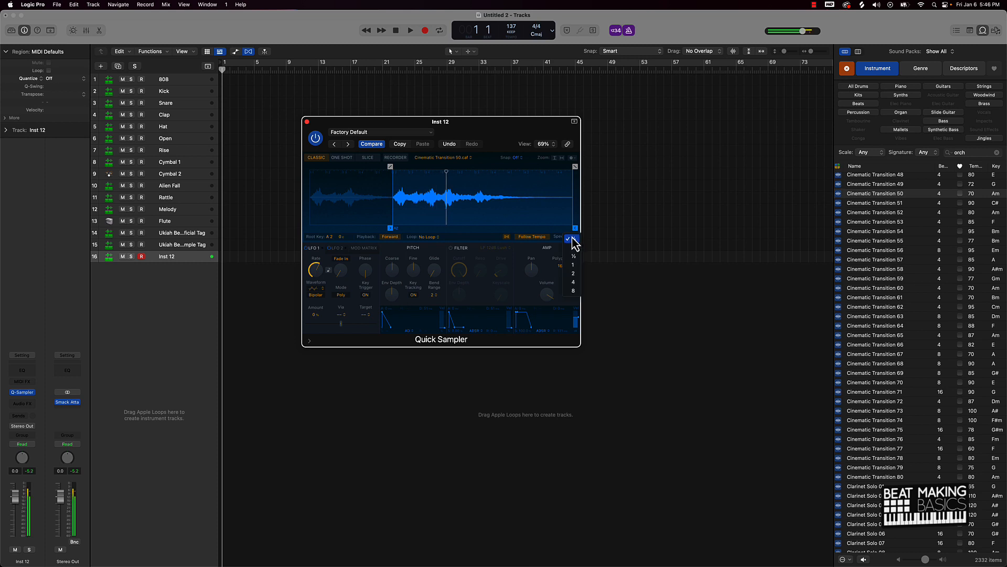
{"action": "left_click", "coordinate": [571, 247]}
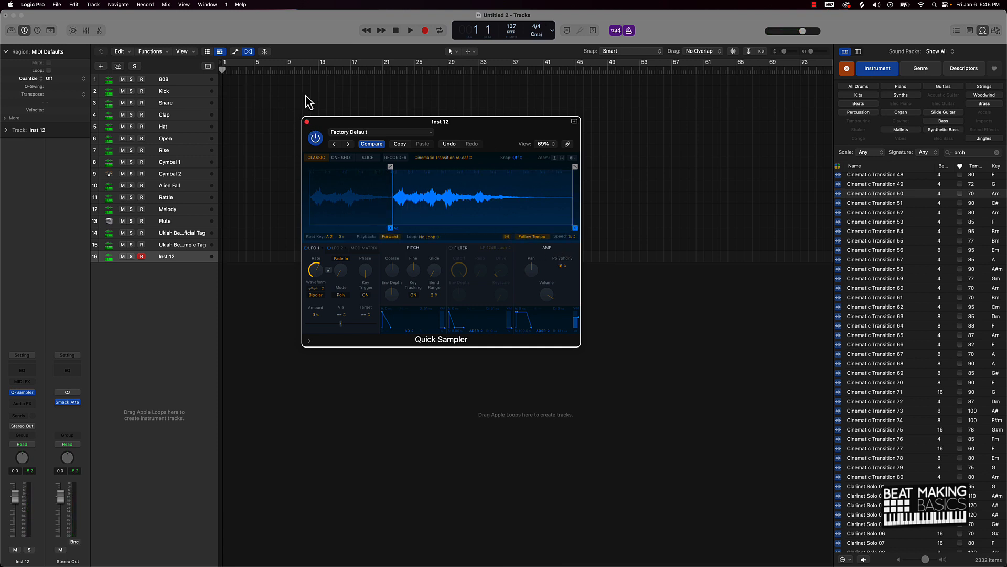
{"action": "left_click", "coordinate": [307, 122]}
Step: Set the cycle range to bars 1 through 8 and show the on-screen piano keyboard below the tracks
{"action": "left_click_drag", "start_coordinate": [222, 64], "coordinate": [287, 65]}
{"action": "key", "text": "super+k"}
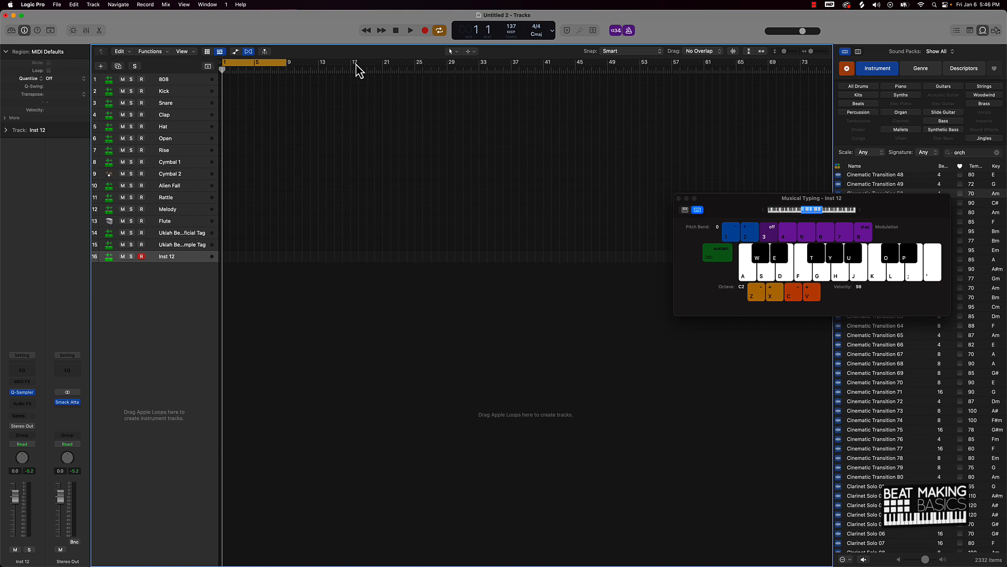
{"action": "left_click", "coordinate": [684, 210]}
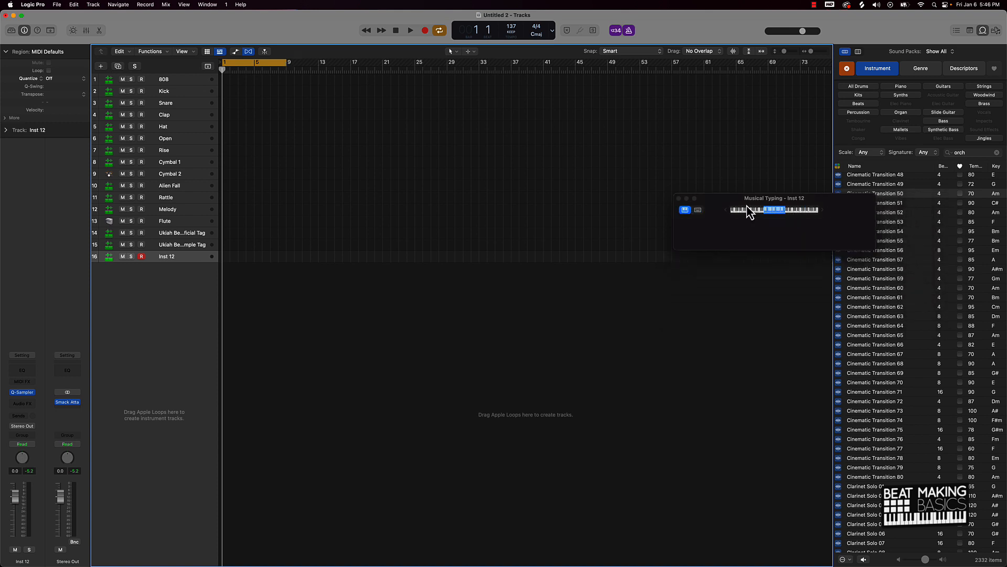
{"action": "left_click_drag", "start_coordinate": [686, 223], "coordinate": [534, 318]}
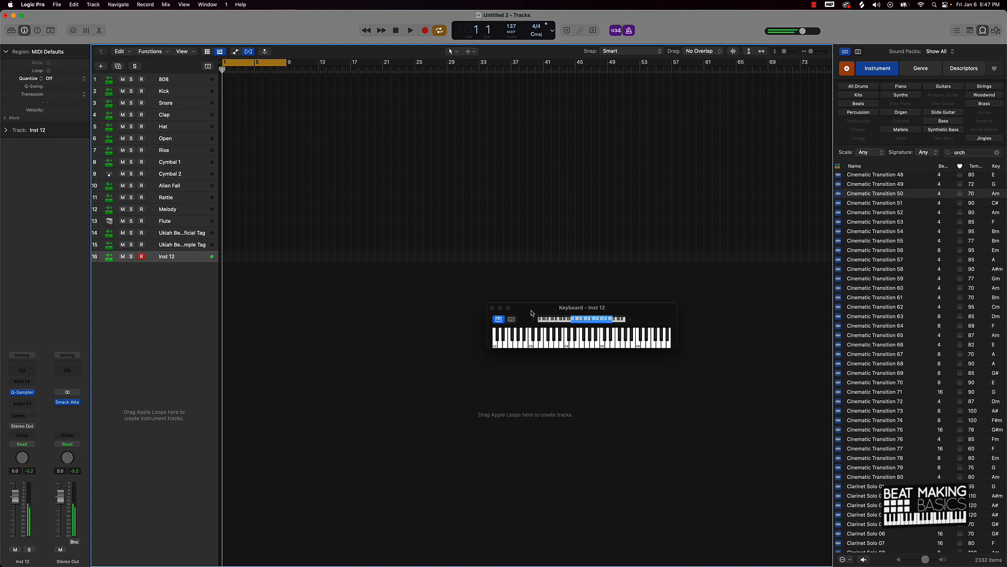
Step: Record the sampled part on Inst 12 in two consecutive four-bar regions, starting at bars 1 and 5
{"action": "key", "text": "r"}
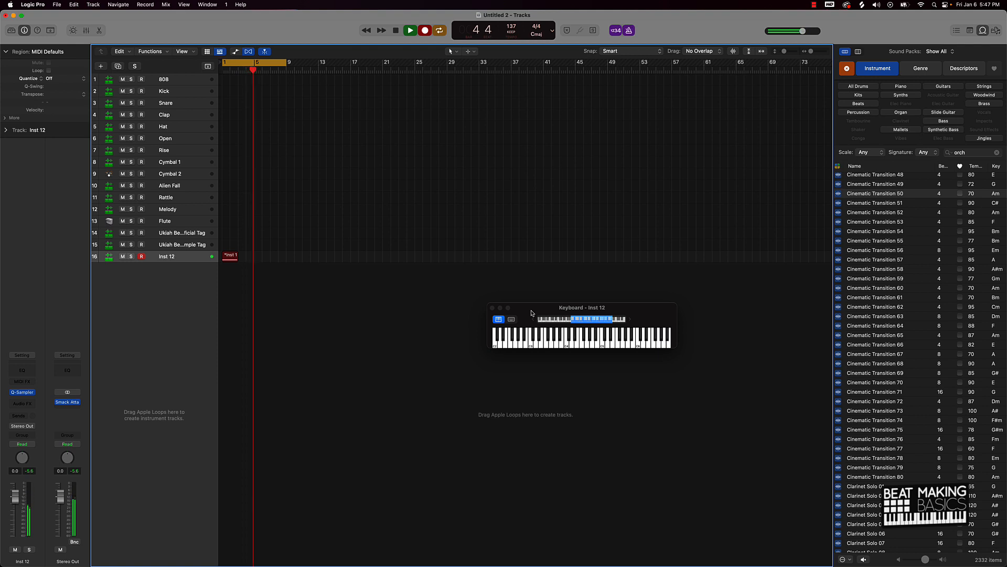
{"action": "key", "text": "space"}
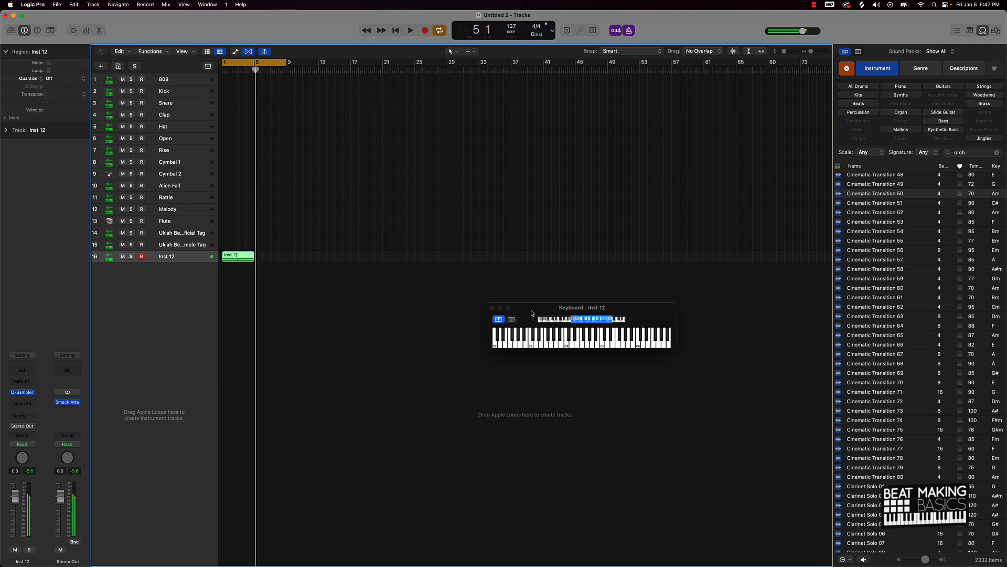
{"action": "key", "text": "space"}
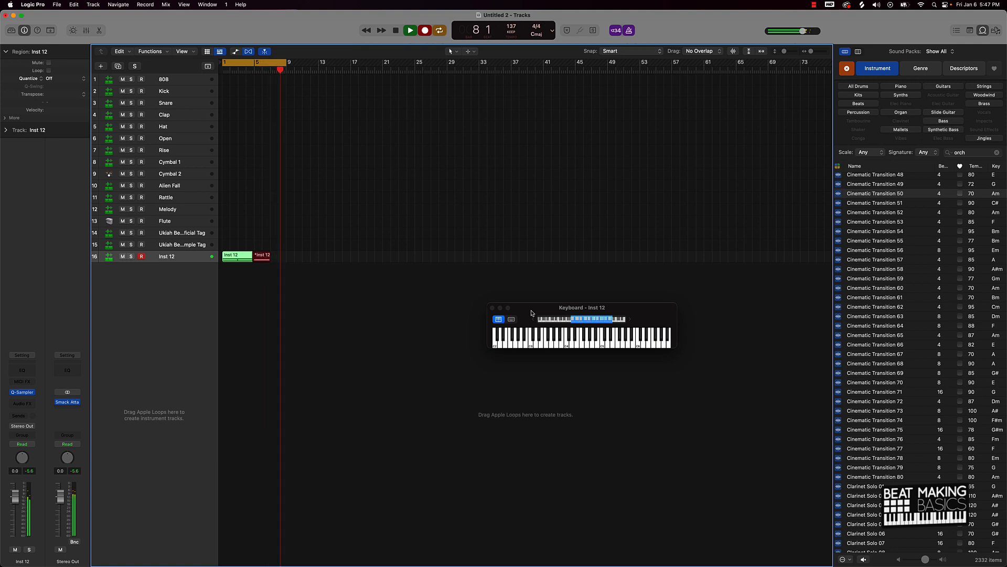
{"action": "key", "text": "space"}
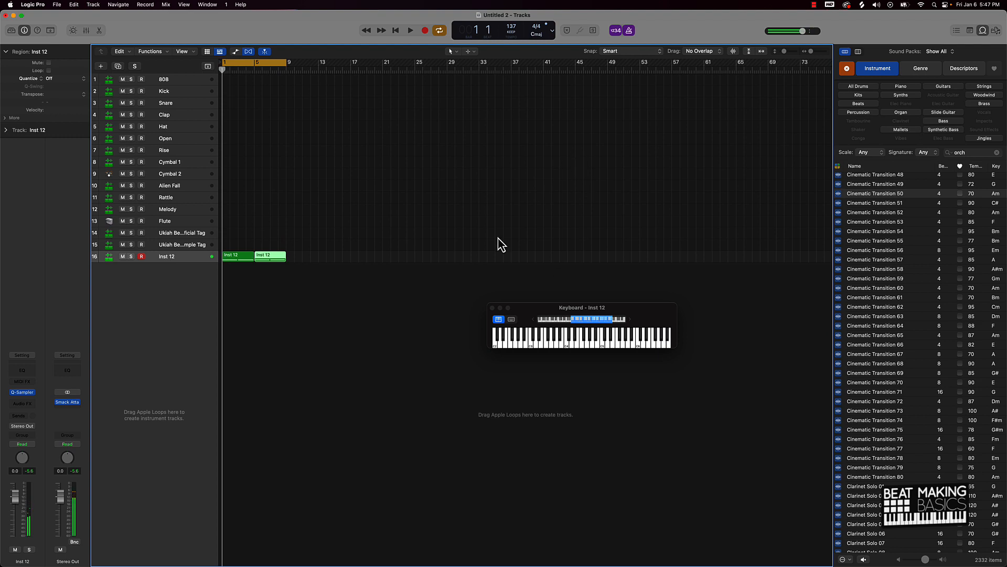
Step: Quantize the four Inst 12 notes to 1/16 in the Piano Roll and extend them to the following notes with Force Legato
{"action": "double_click", "coordinate": [237, 256]}
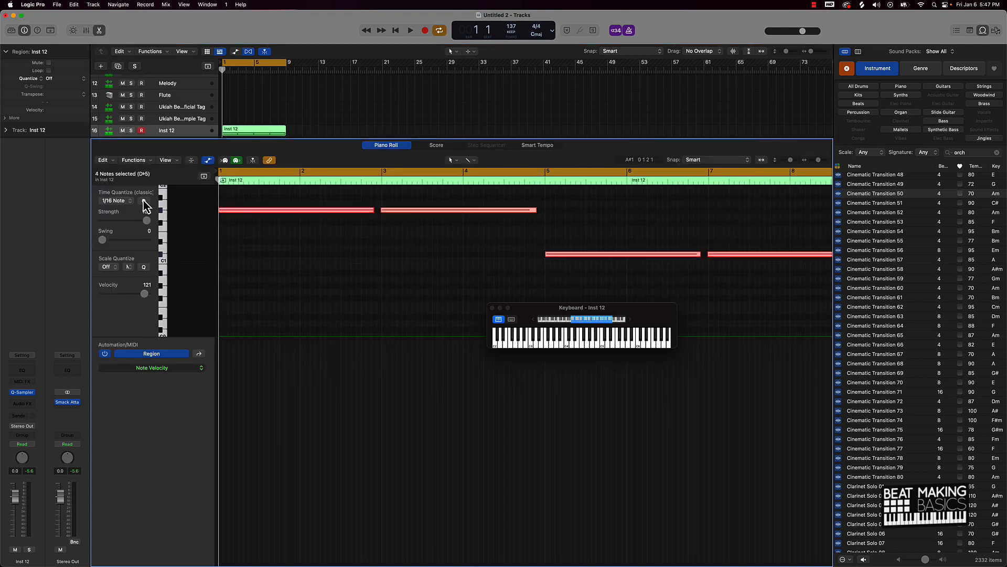
{"action": "right_click", "coordinate": [305, 211]}
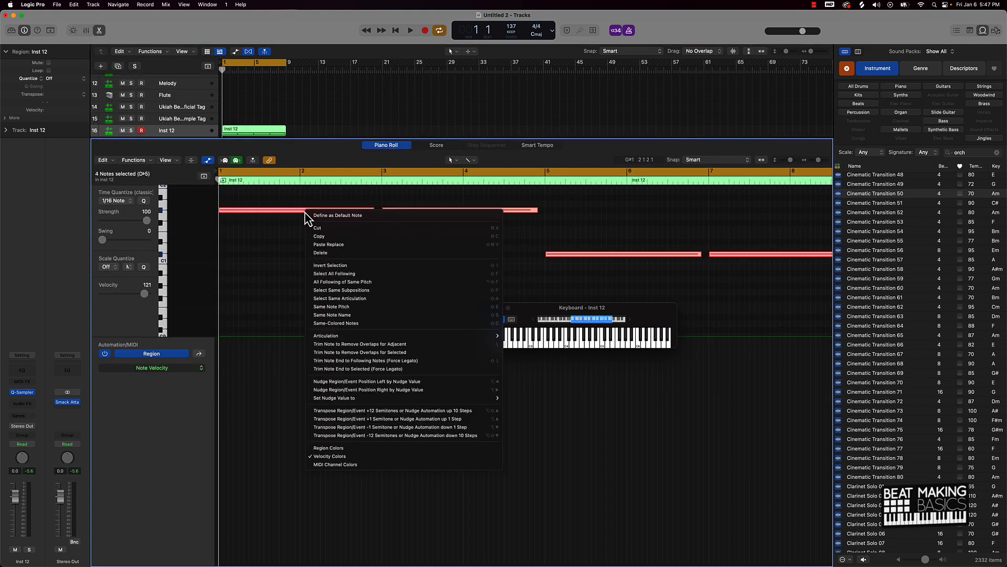
{"action": "left_click", "coordinate": [399, 362]}
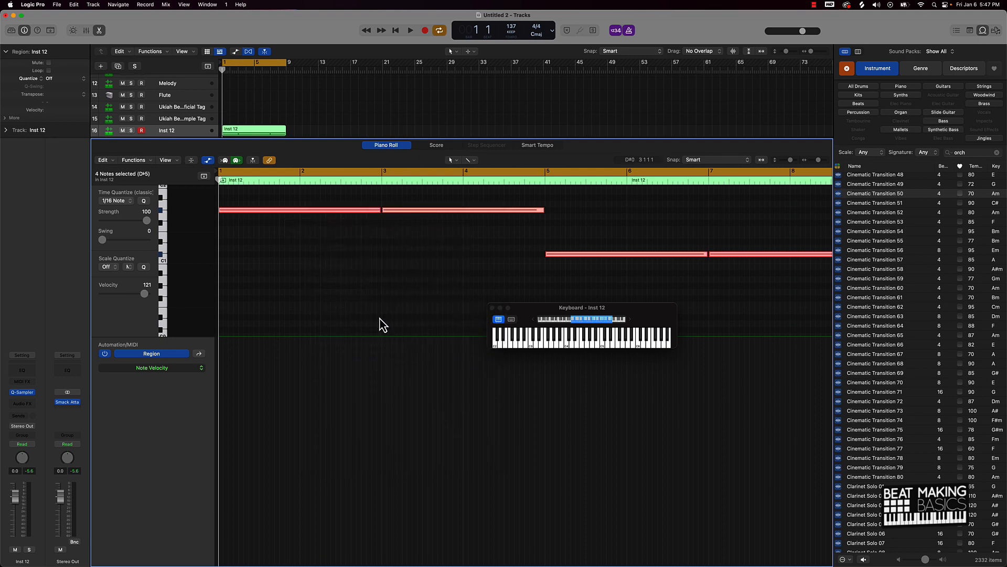
Step: Play back the legato notes and look through the region to its end at bar 9
{"action": "key", "text": "space"}
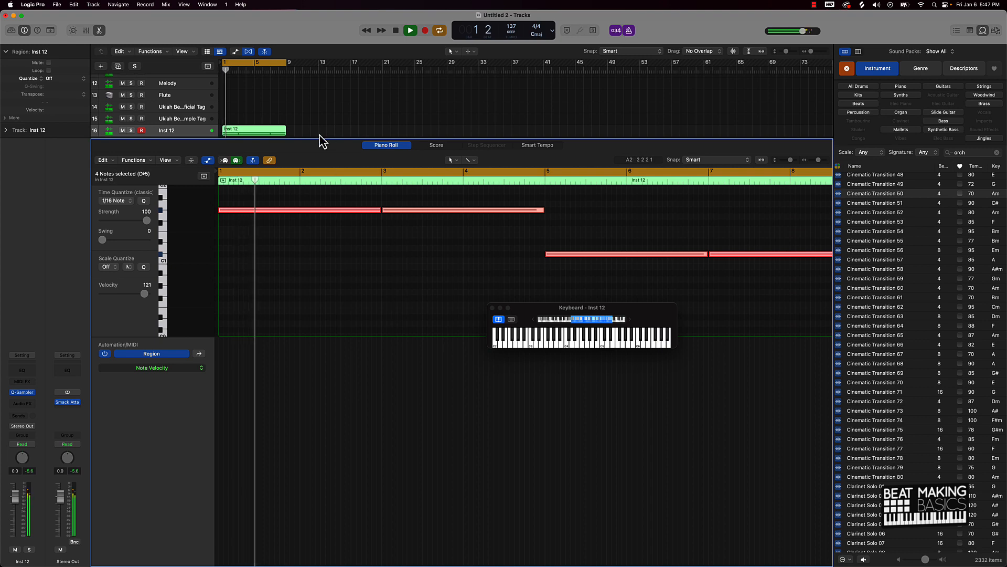
{"action": "scroll", "coordinate": [682, 259], "scroll_direction": "right", "scroll_amount": 5}
{"action": "scroll", "coordinate": [465, 214], "scroll_direction": "left", "scroll_amount": 3}
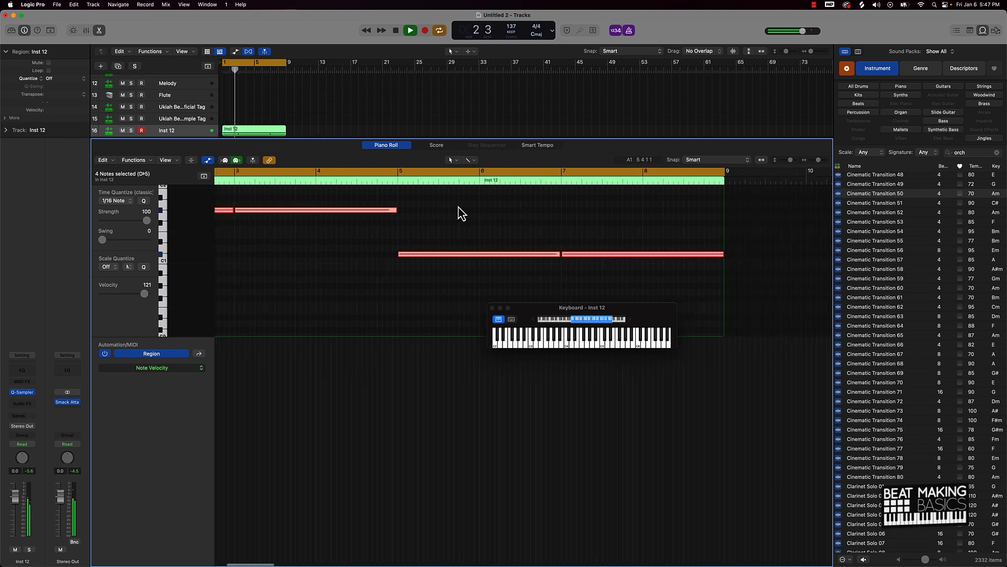
{"action": "key", "text": "space"}
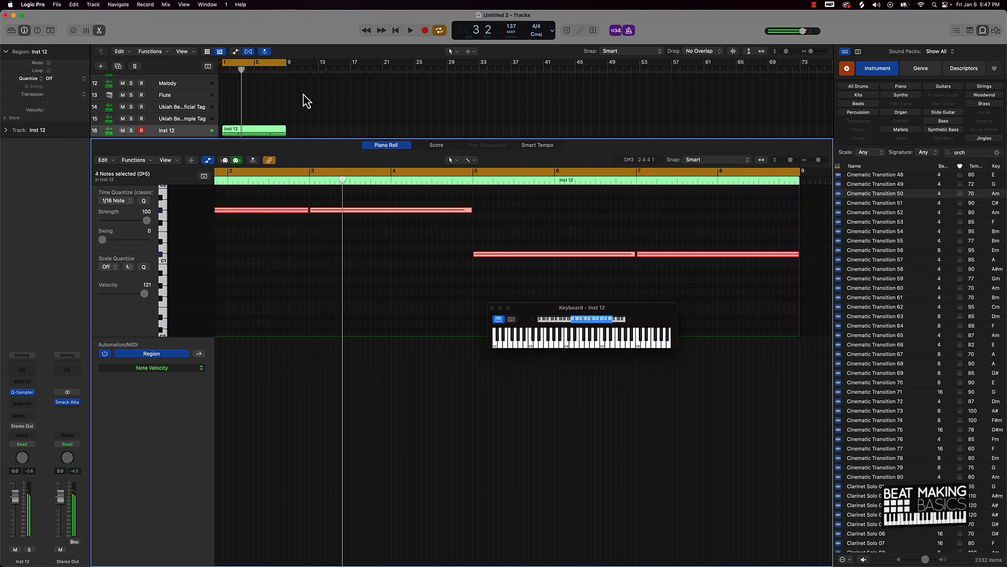
Step: Close the note editor and rename the Inst 12 track as Orch
{"action": "left_click", "coordinate": [99, 30]}
{"action": "left_click", "coordinate": [290, 320]}
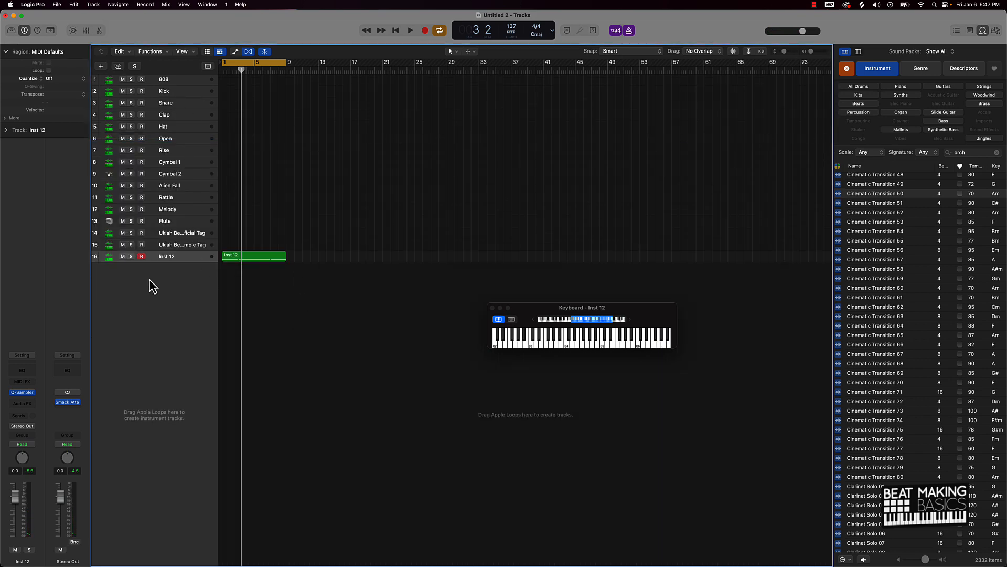
{"action": "double_click", "coordinate": [172, 256]}
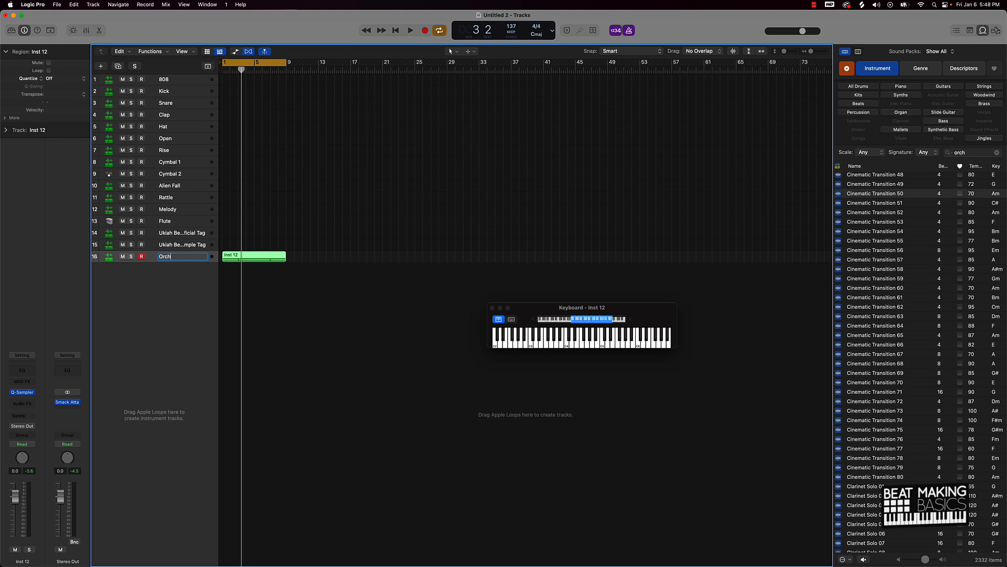
{"action": "key", "text": "Return"}
Step: Program a clap on step 9 of a 16-step pattern on the Clap track and copy the pattern region to bar 5
{"action": "left_click", "coordinate": [182, 116]}
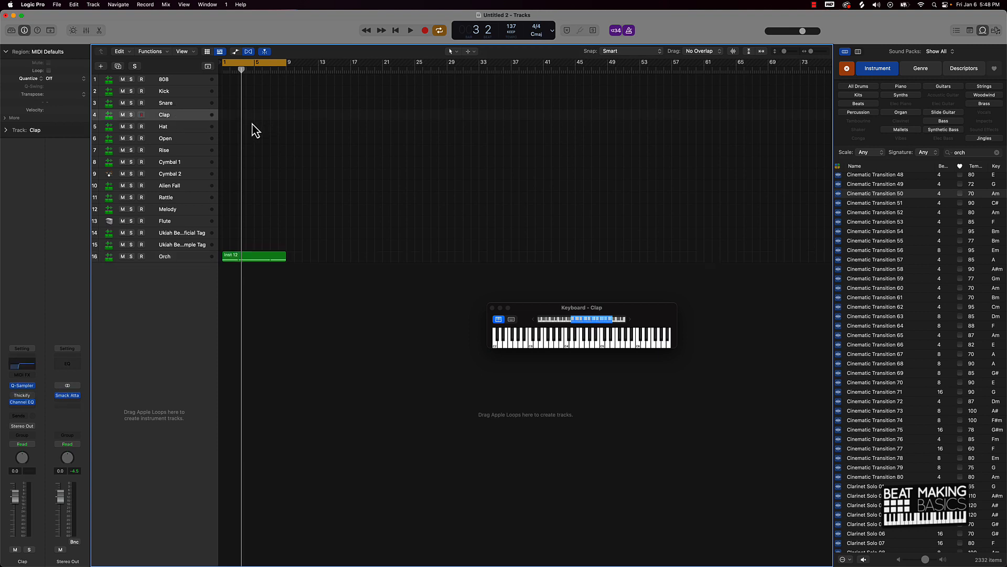
{"action": "key", "text": "Return"}
{"action": "key", "text": "e"}
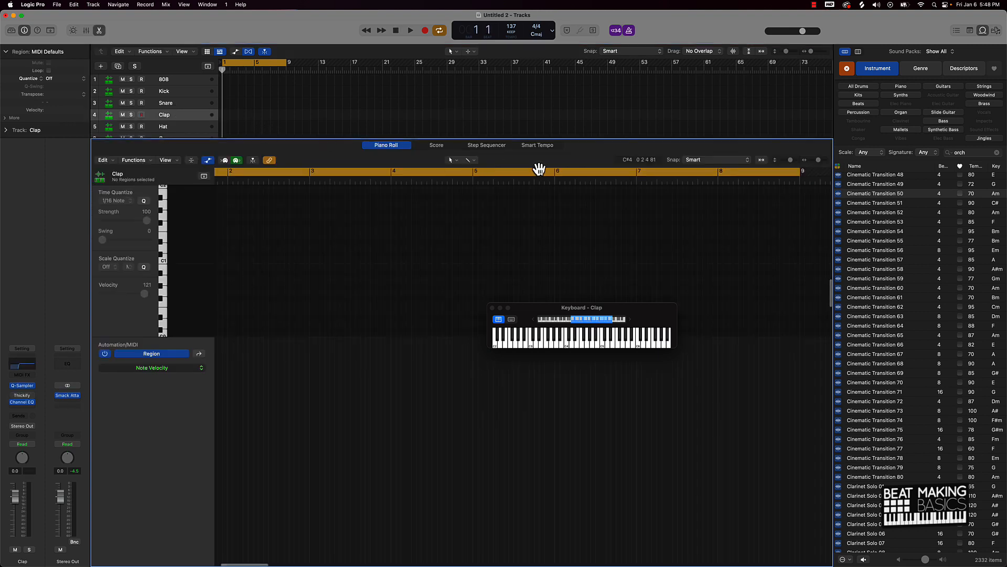
{"action": "left_click", "coordinate": [488, 149]}
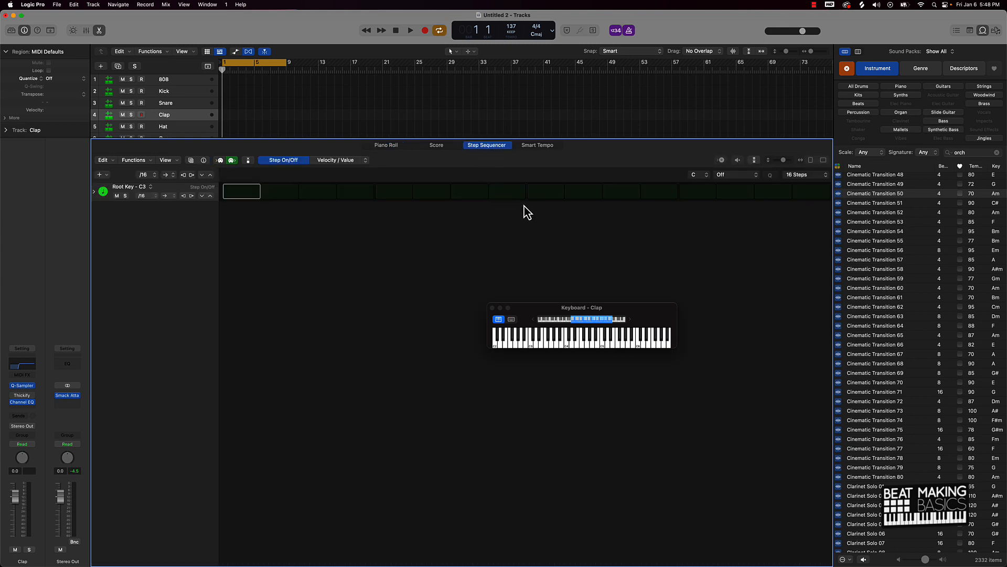
{"action": "left_click", "coordinate": [539, 192]}
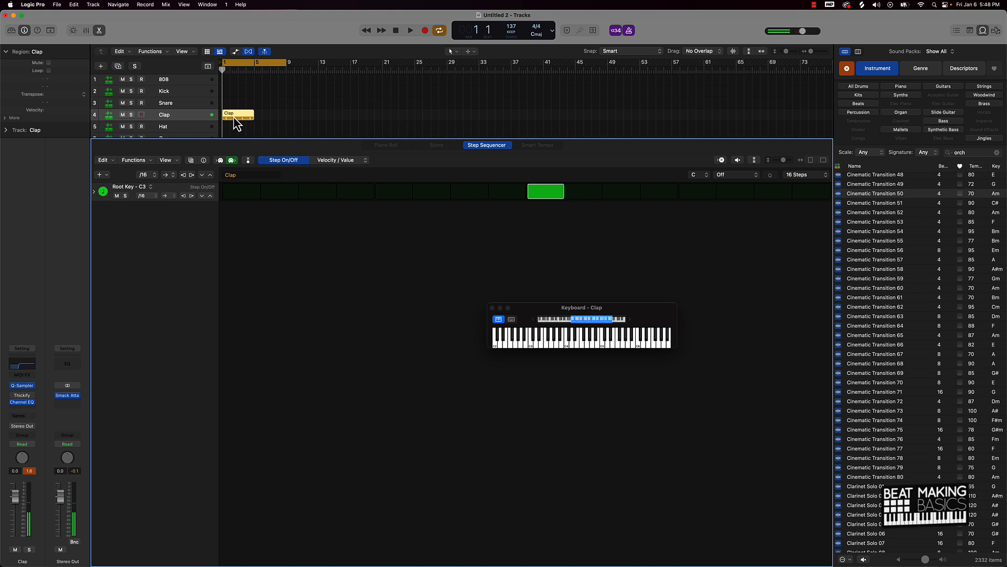
{"action": "left_click_drag", "start_coordinate": [234, 117], "coordinate": [272, 120]}
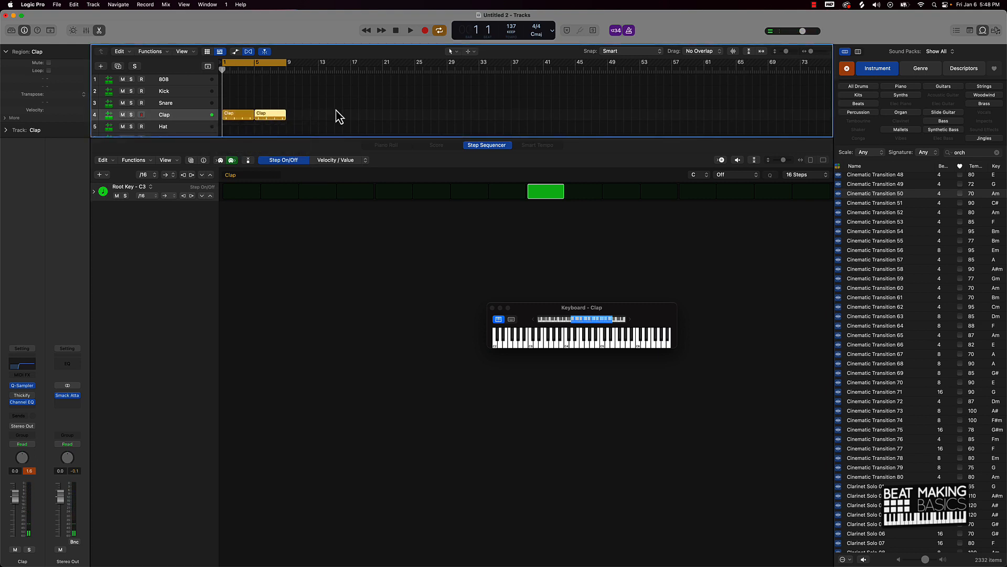
Step: Program a 16-step pattern on the Hat track with hits on every odd step plus step 16
{"action": "left_click", "coordinate": [187, 130]}
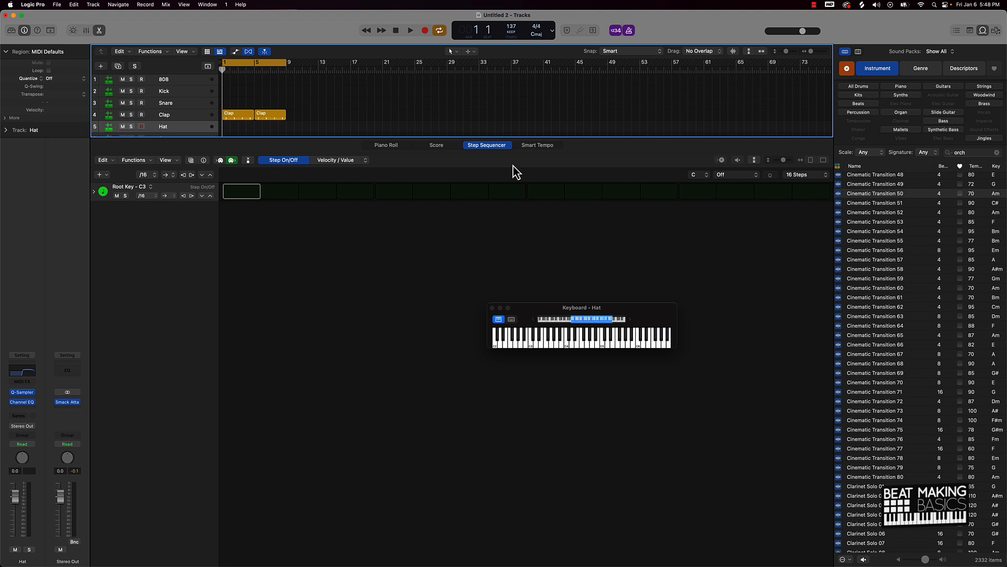
{"action": "left_click", "coordinate": [257, 192]}
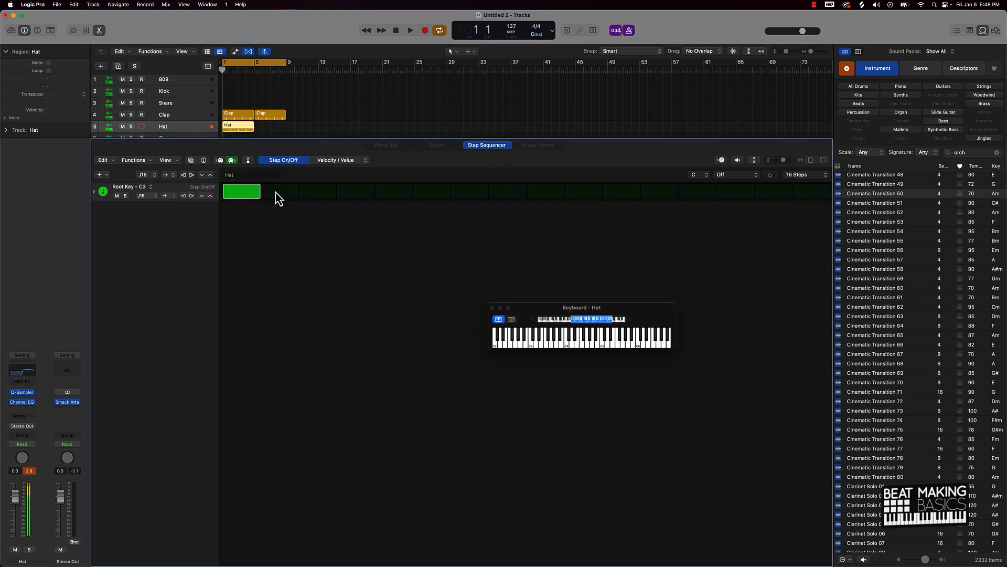
{"action": "left_click", "coordinate": [318, 192]}
{"action": "left_click", "coordinate": [393, 192]}
{"action": "left_click", "coordinate": [465, 192]}
{"action": "left_click", "coordinate": [544, 193]}
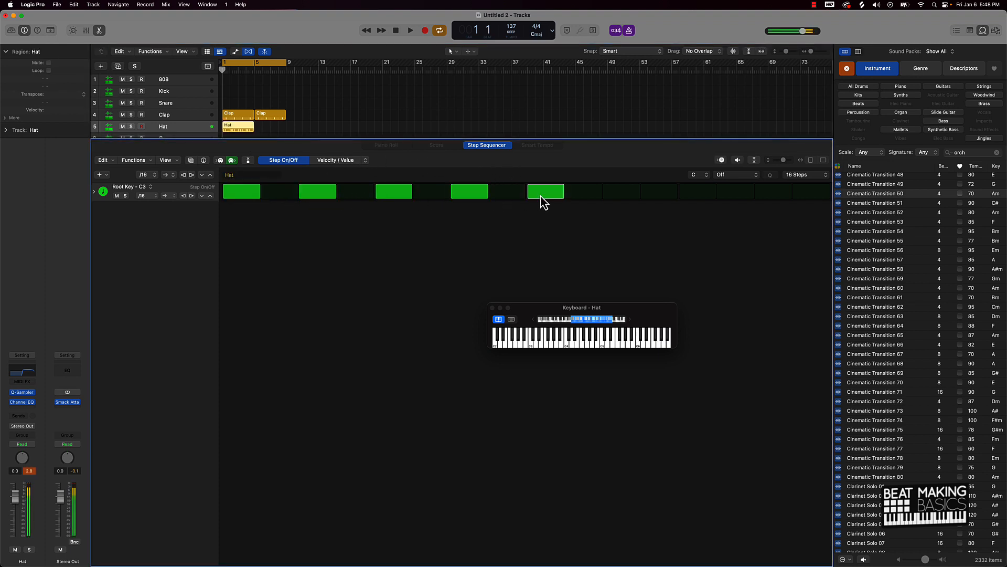
{"action": "left_click", "coordinate": [769, 194]}
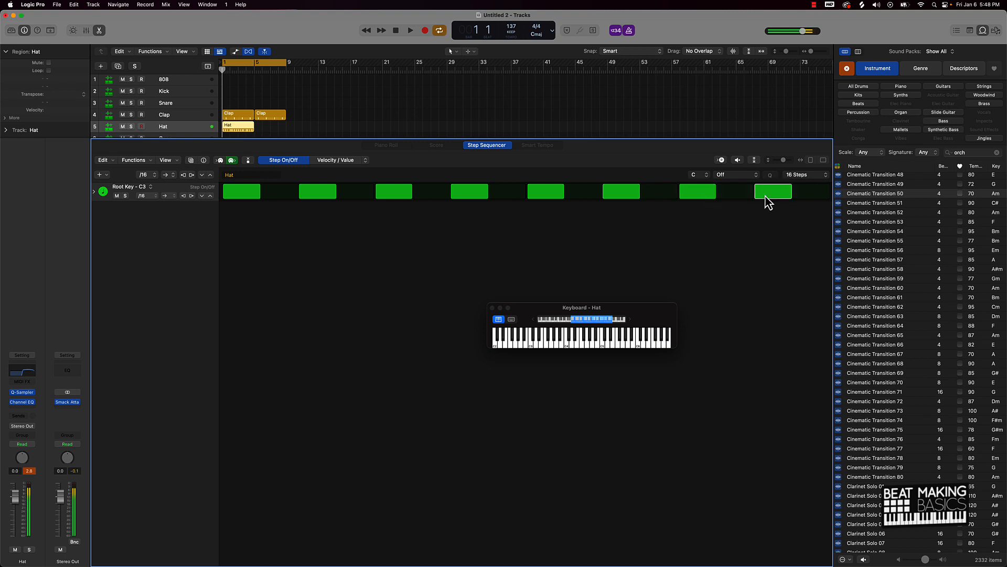
{"action": "left_click", "coordinate": [810, 193]}
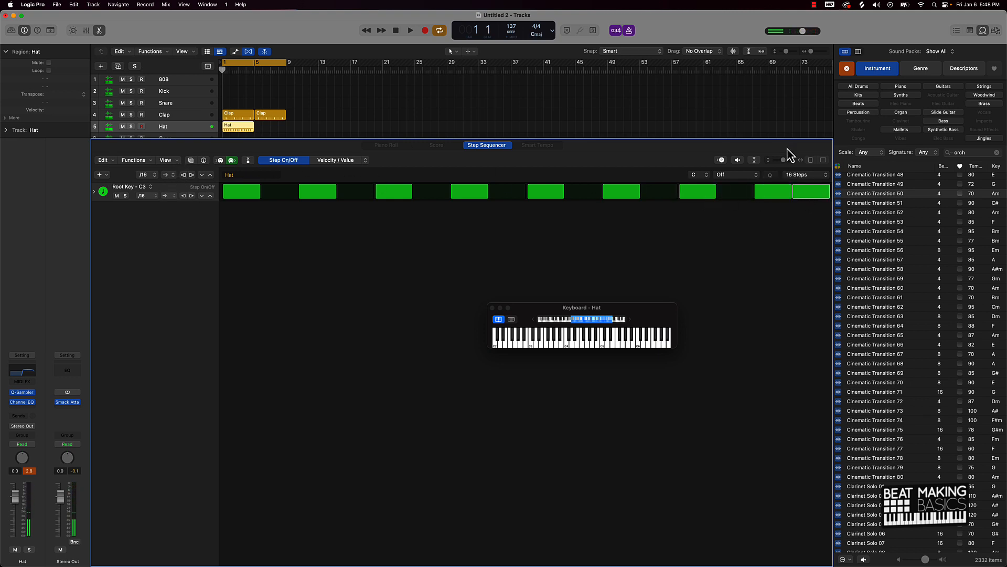
Step: Expand the hat row to examine its velocity, gate and tie subrows, and collapse it again
{"action": "left_click", "coordinate": [96, 195]}
{"action": "left_click", "coordinate": [94, 191]}
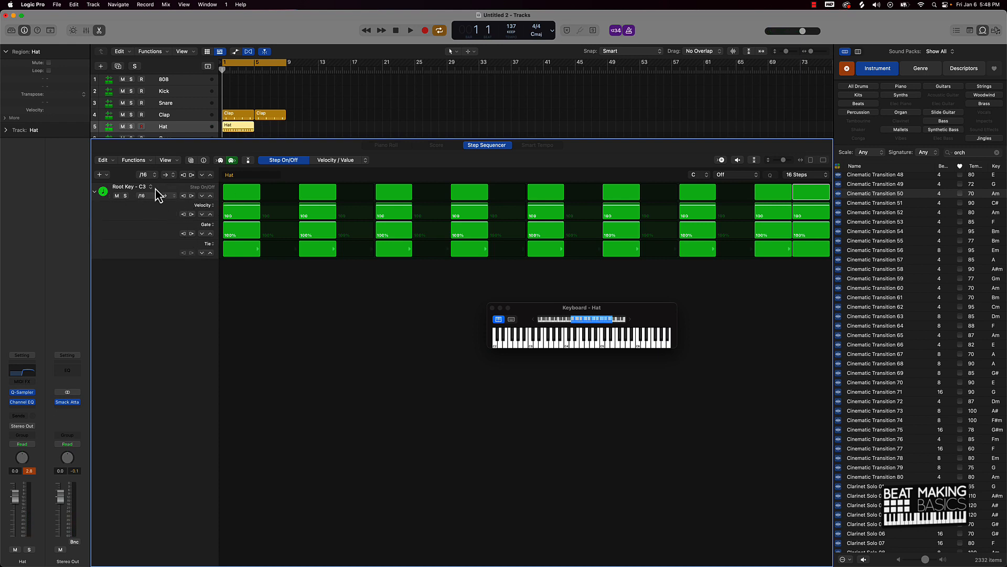
{"action": "left_click", "coordinate": [96, 192]}
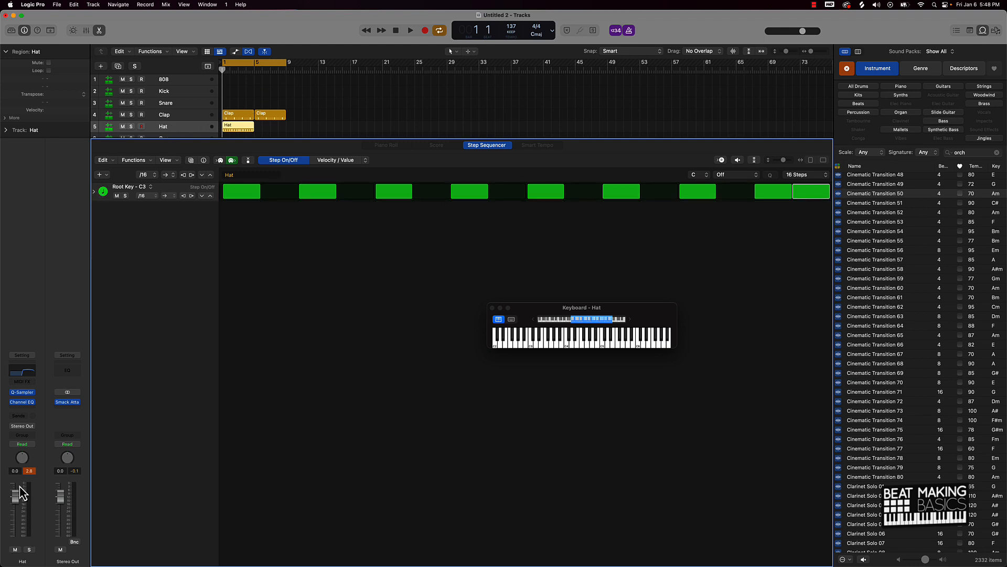
Step: Lower the Hat track's volume to -4.1 dB, copy its pattern region to bar 5 and close the editor
{"action": "left_click_drag", "start_coordinate": [15, 502], "coordinate": [15, 505]}
{"action": "left_click_drag", "start_coordinate": [241, 135], "coordinate": [269, 129]}
{"action": "left_click", "coordinate": [99, 30]}
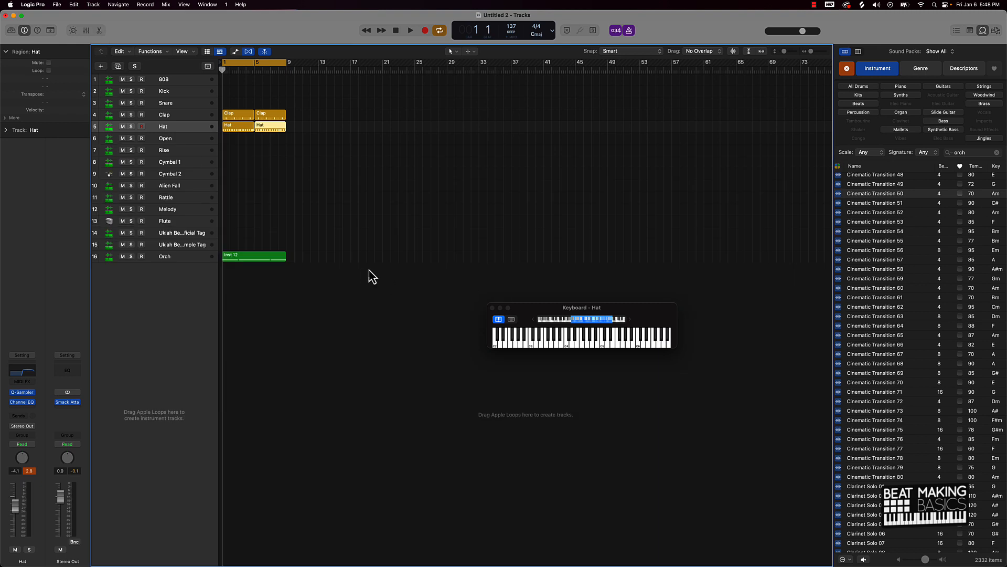
Step: Convert both Hat pattern regions and both Clap pattern regions to MIDI regions
{"action": "left_click", "coordinate": [267, 144]}
{"action": "left_click_drag", "start_coordinate": [260, 137], "coordinate": [245, 129]}
{"action": "right_click", "coordinate": [240, 128]}
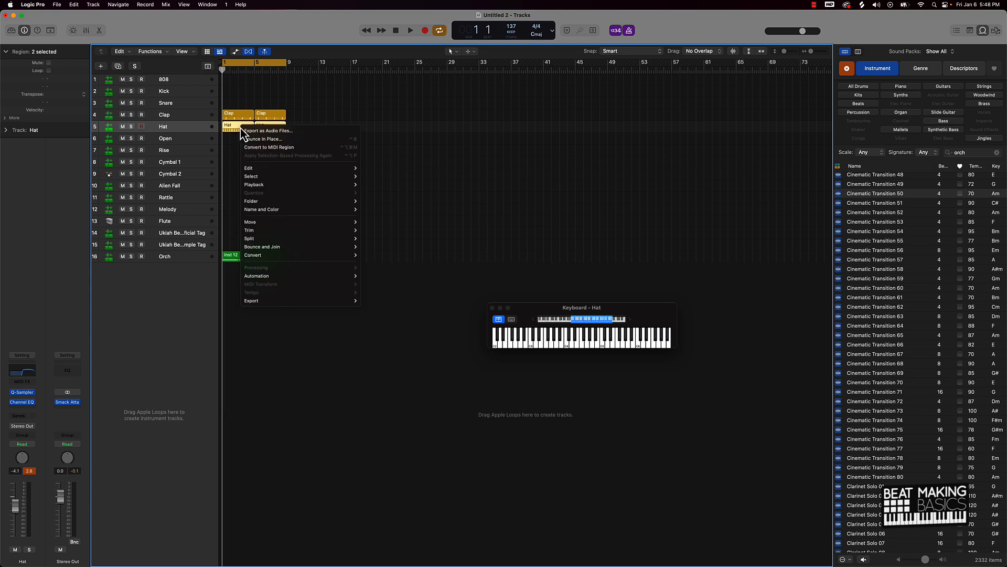
{"action": "left_click", "coordinate": [276, 147]}
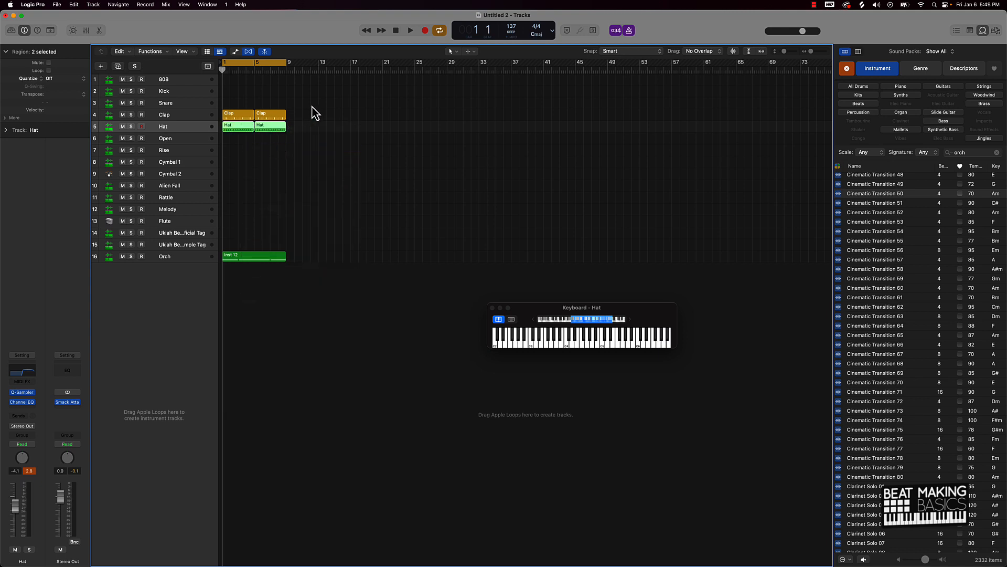
{"action": "left_click_drag", "start_coordinate": [311, 111], "coordinate": [242, 116]}
{"action": "right_click", "coordinate": [242, 116]}
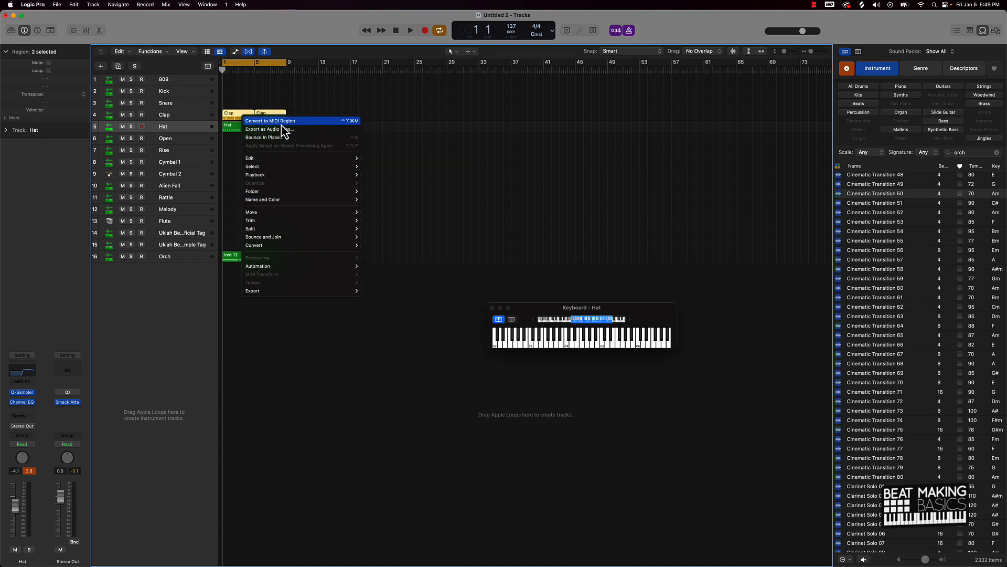
{"action": "left_click", "coordinate": [282, 121]}
Step: Join the two Hat regions into one and transpose all of its notes up four semitones to E3
{"action": "left_click_drag", "start_coordinate": [233, 144], "coordinate": [272, 134]}
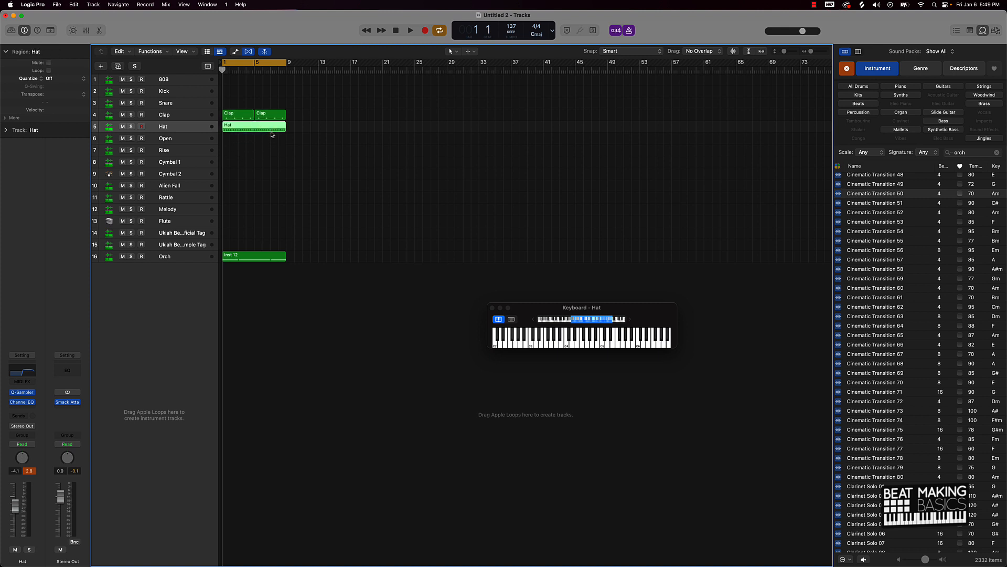
{"action": "double_click", "coordinate": [270, 132]}
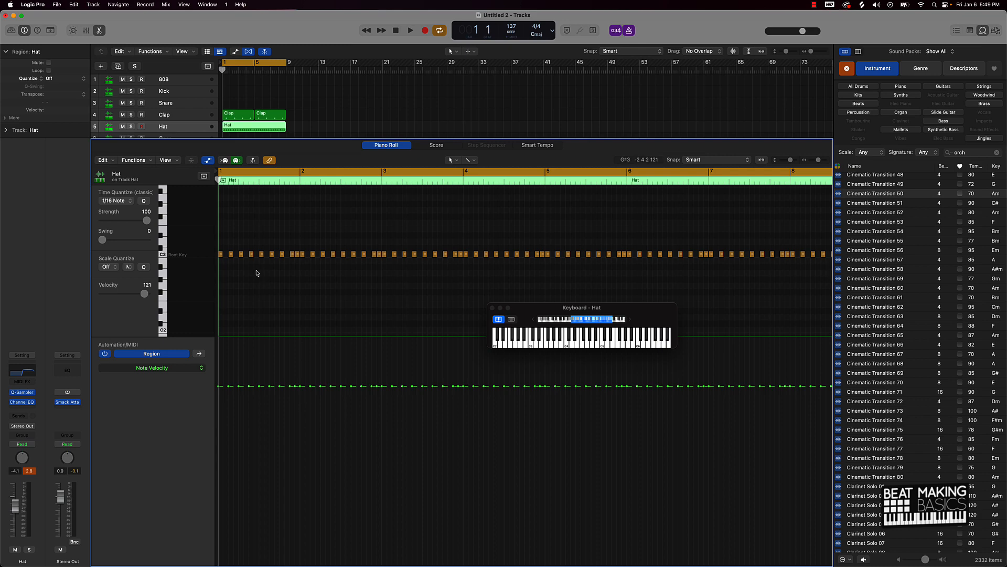
{"action": "key", "text": "super+a"}
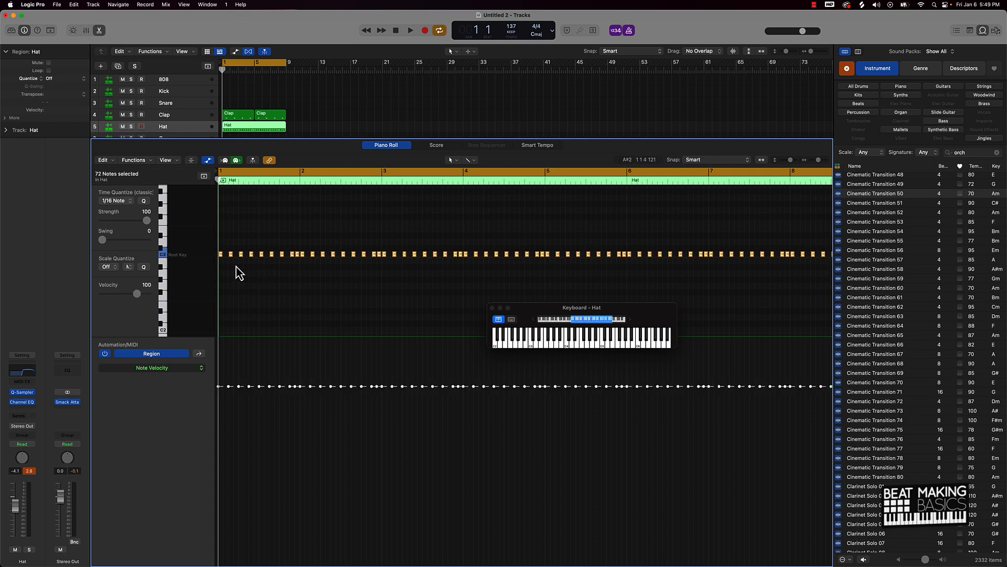
{"action": "key", "text": "alt+Up"}
{"action": "key", "text": "alt+Up"}
{"action": "key", "text": "alt+Up"}
{"action": "key", "text": "alt+Up"}
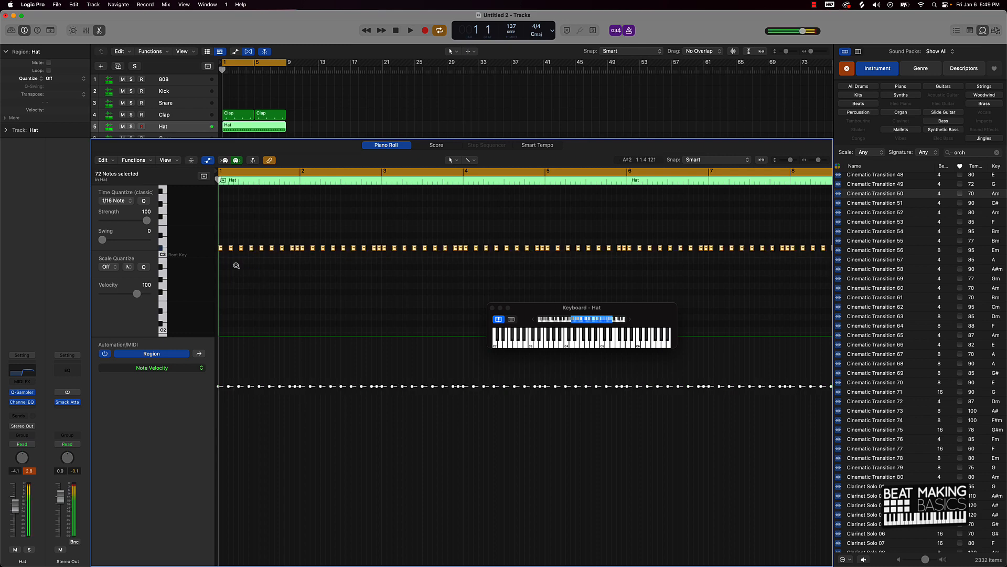
{"action": "key", "text": "alt+Up"}
{"action": "key", "text": "alt+Up"}
{"action": "key", "text": "alt+Up"}
{"action": "key", "text": "alt+Up"}
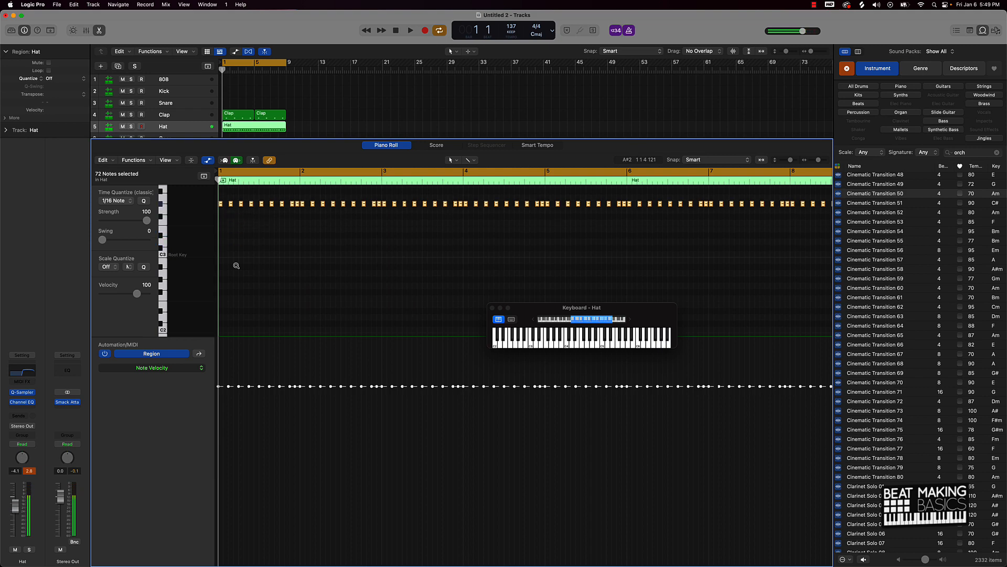
{"action": "key", "text": "alt+Up"}
{"action": "key", "text": "alt+Down"}
{"action": "key", "text": "alt+Down"}
{"action": "key", "text": "alt+Down"}
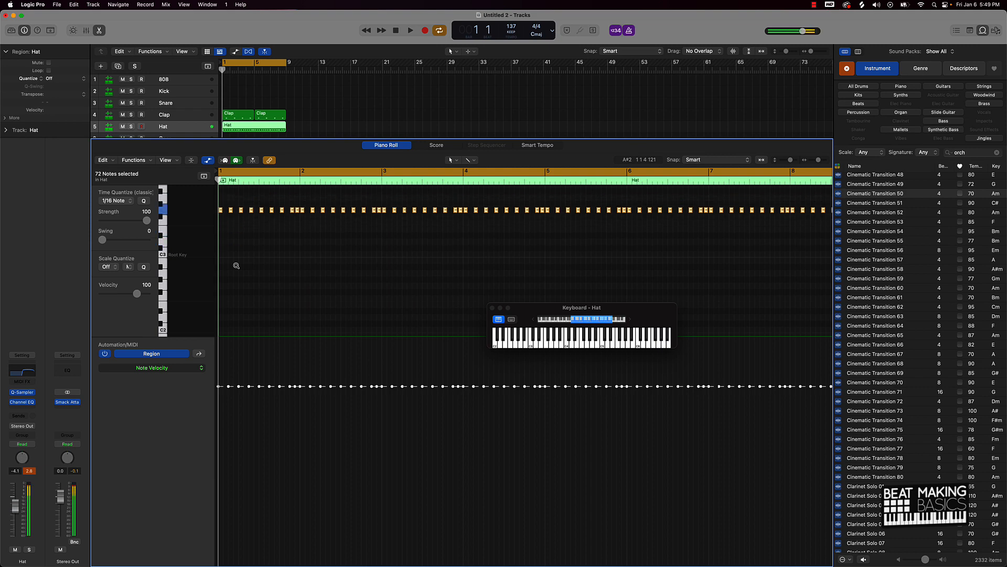
{"action": "key", "text": "alt+Down"}
{"action": "key", "text": "alt+Down"}
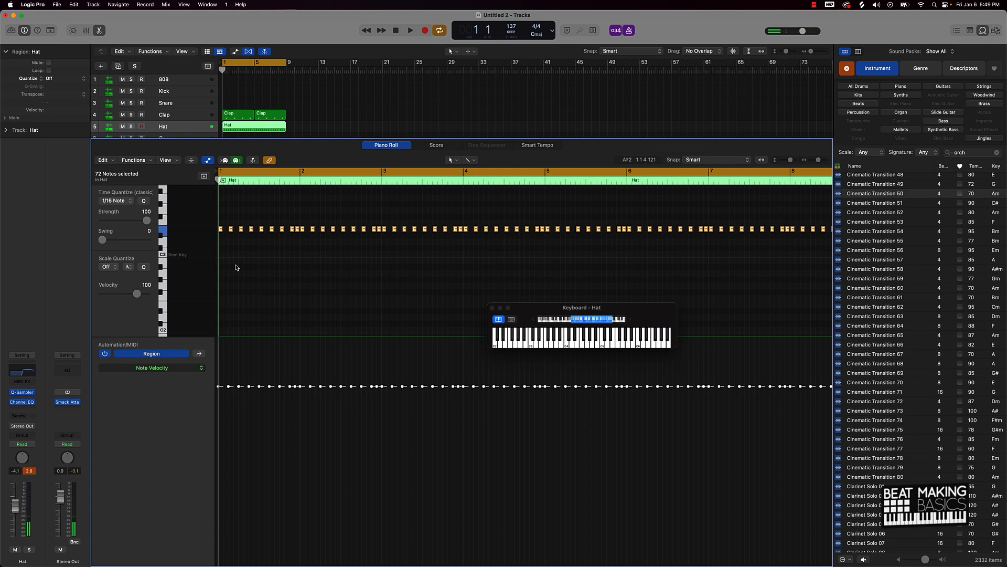
Step: Play back the transposed hats with the beat and park the playhead at beat 2 of bar 1
{"action": "key", "text": "space"}
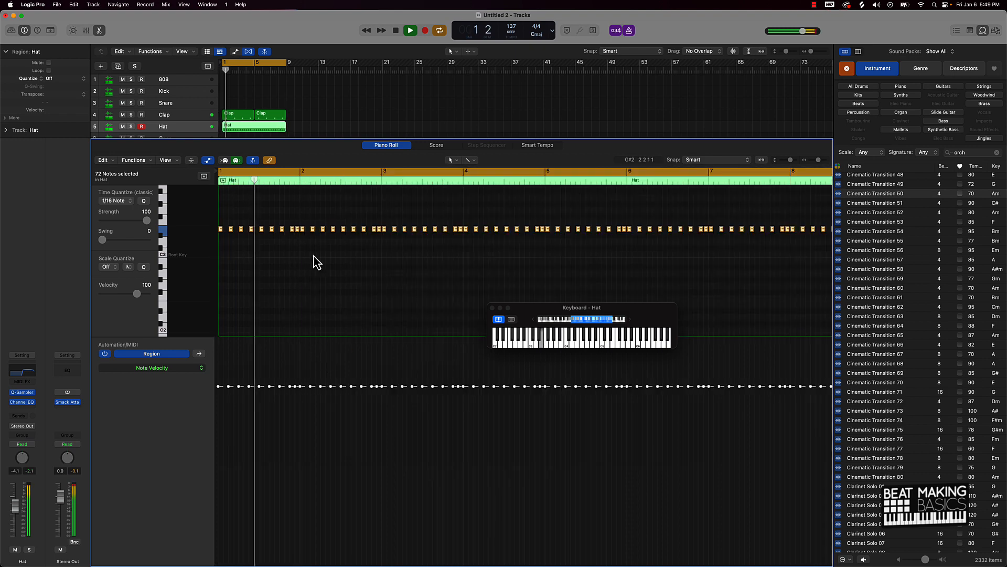
{"action": "key", "text": "space"}
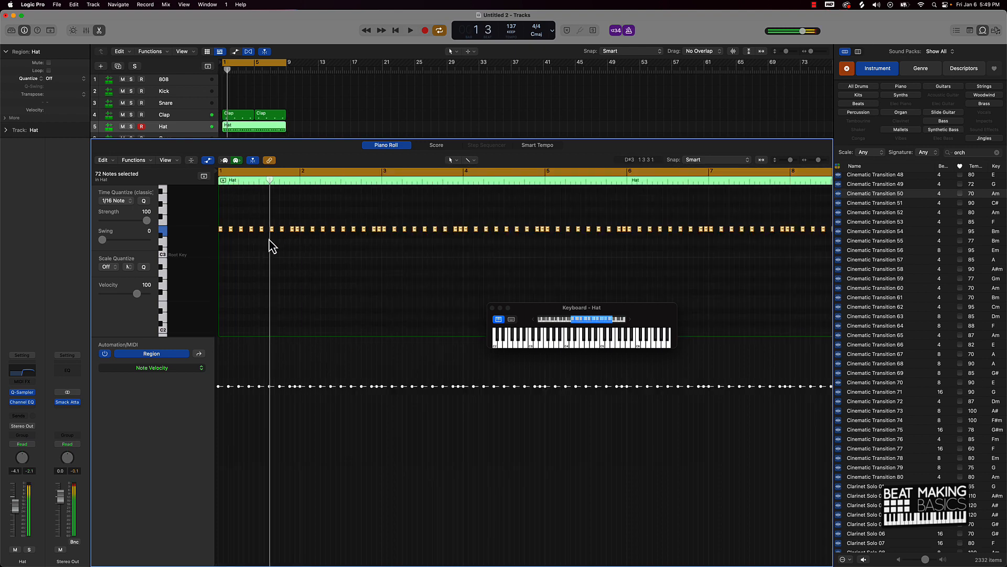
{"action": "left_click", "coordinate": [313, 245]}
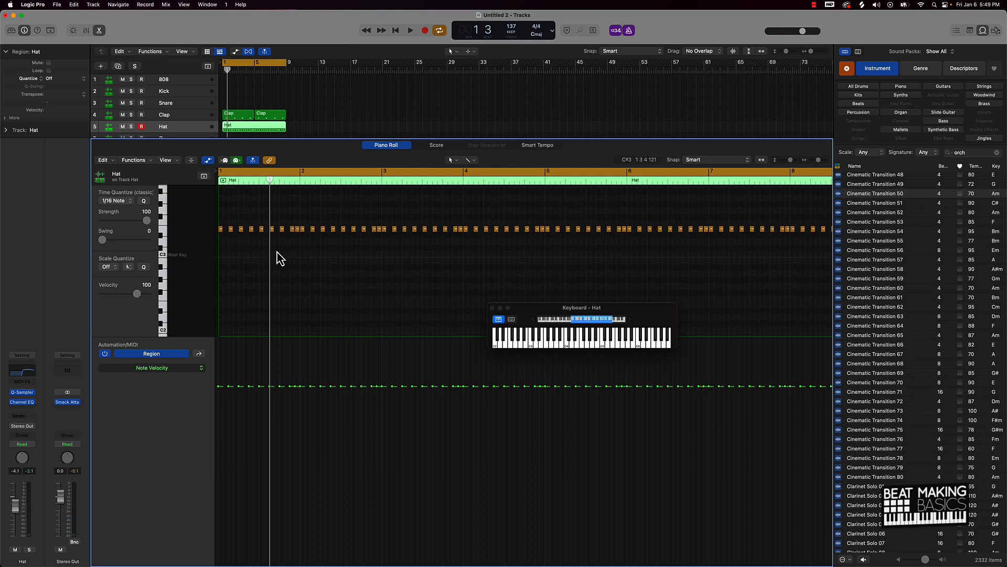
{"action": "key", "text": "space"}
{"action": "key", "text": "space"}
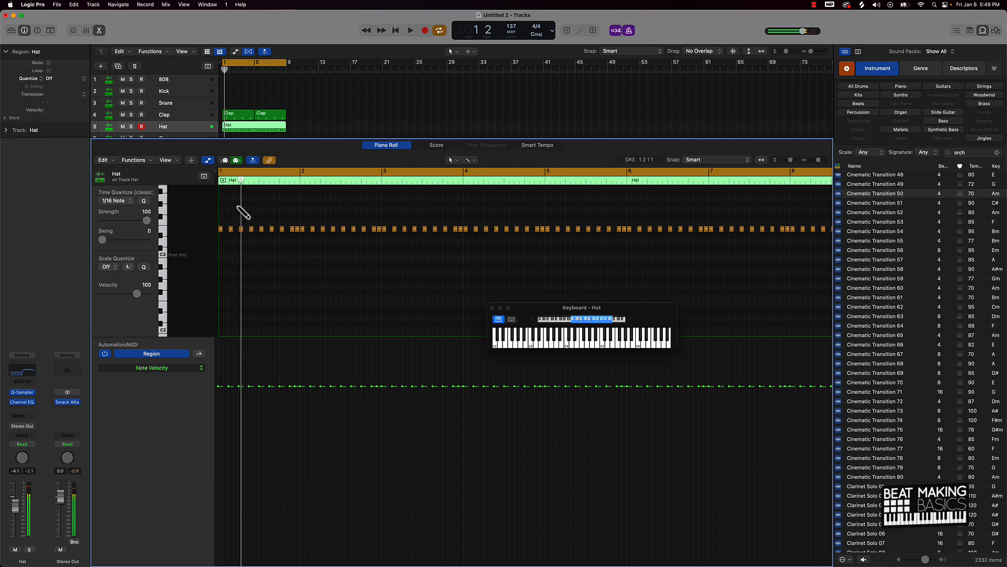
Step: Add a roll of eight 1/32 hat notes on F#3 across beat 2 of bar 1 and select them
{"action": "left_click", "coordinate": [240, 215], "text": "super"}
{"action": "key", "text": "Delete"}
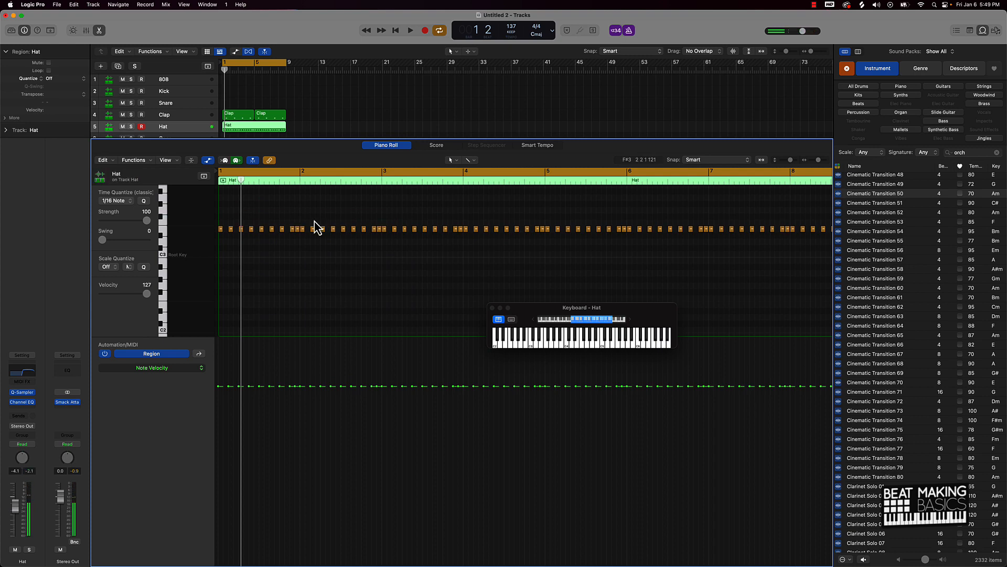
{"action": "left_click", "coordinate": [241, 216]}
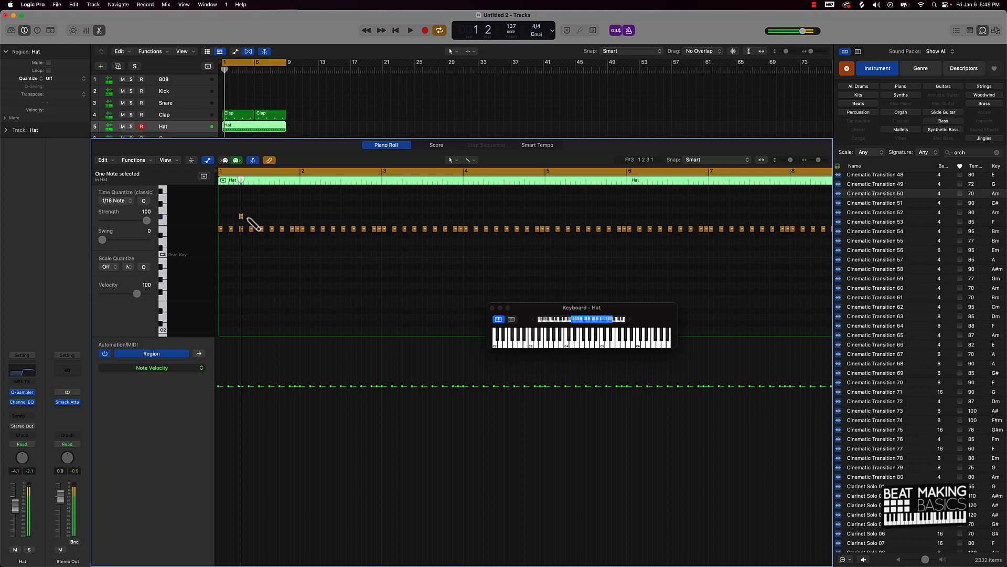
{"action": "left_click", "coordinate": [246, 216]}
{"action": "left_click", "coordinate": [252, 216]}
{"action": "left_click_drag", "start_coordinate": [263, 213], "coordinate": [245, 221]}
{"action": "key", "text": "super+Right"}
{"action": "key", "text": "super+Right"}
{"action": "key", "text": "super+Right"}
{"action": "key", "text": "super+Right"}
{"action": "key", "text": "super+Right"}
{"action": "key", "text": "super+Right"}
{"action": "left_click_drag", "start_coordinate": [326, 212], "coordinate": [229, 227]}
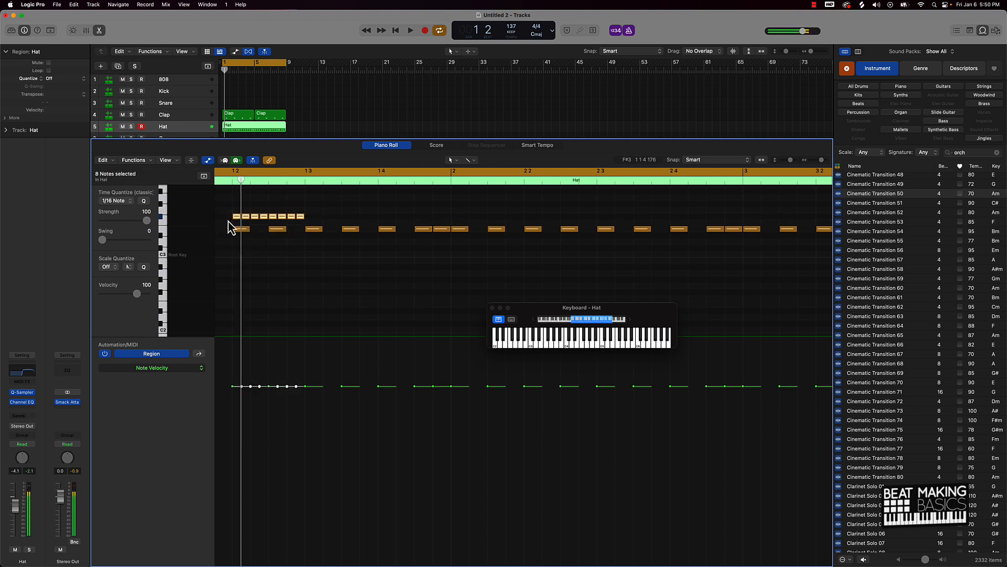
Step: Ramp the note velocities steadily downward across the eight-note hat roll and play back the result
{"action": "left_click_drag", "start_coordinate": [317, 515], "coordinate": [235, 375]}
{"action": "key", "text": "space"}
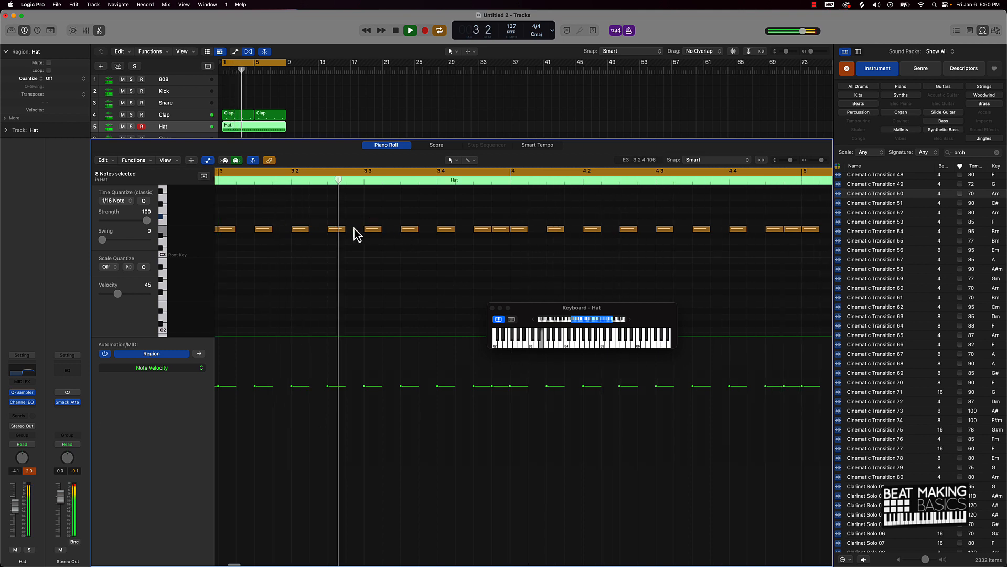
{"action": "left_click", "coordinate": [350, 227], "text": "ctrl+alt"}
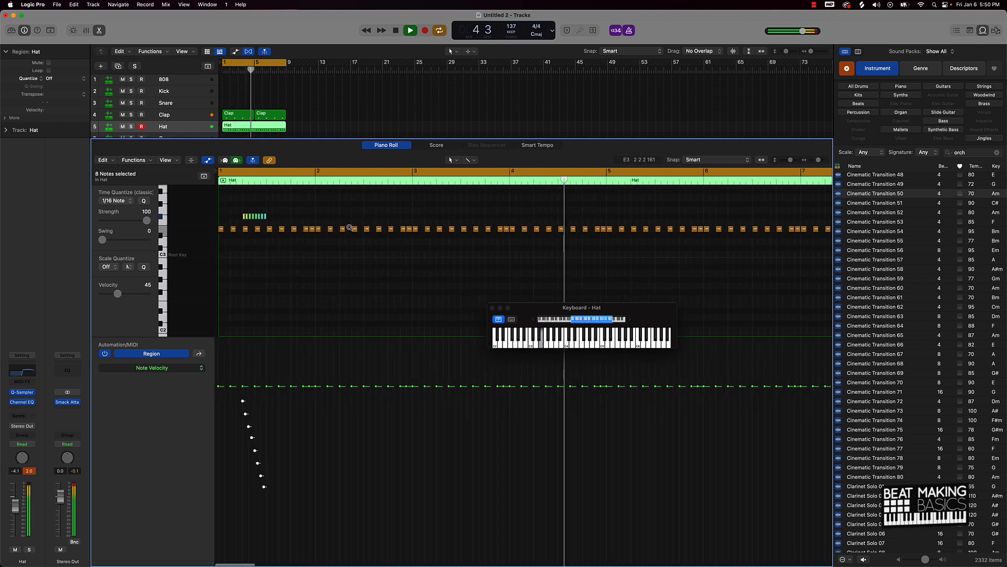
{"action": "key", "text": "space"}
Step: Copy the eight-note hat roll to beat 2 of bar 5 and play the loop
{"action": "left_click_drag", "start_coordinate": [282, 210], "coordinate": [224, 218]}
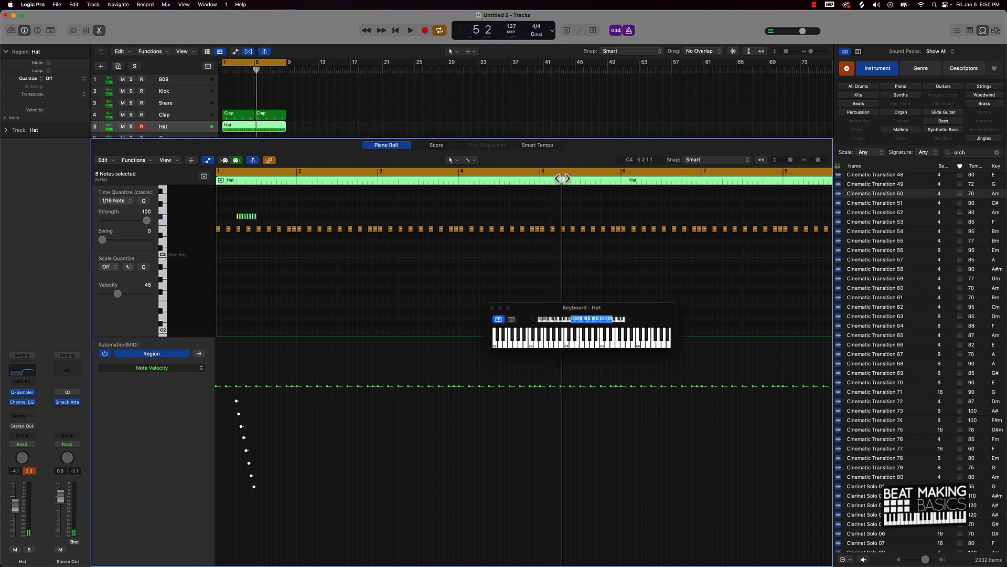
{"action": "key", "text": "super+v"}
{"action": "left_click", "coordinate": [524, 204]}
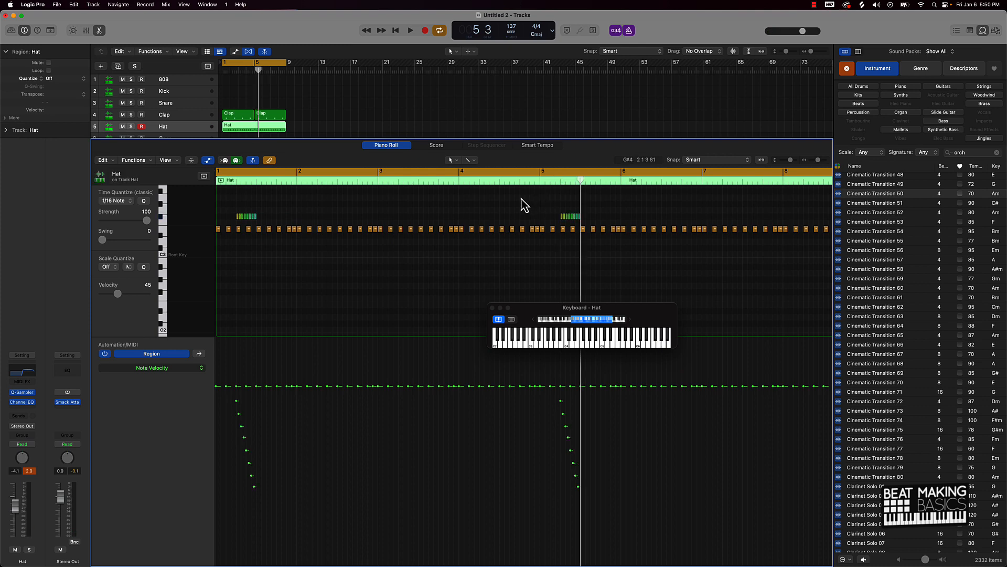
{"action": "key", "text": "space"}
{"action": "key", "text": "space"}
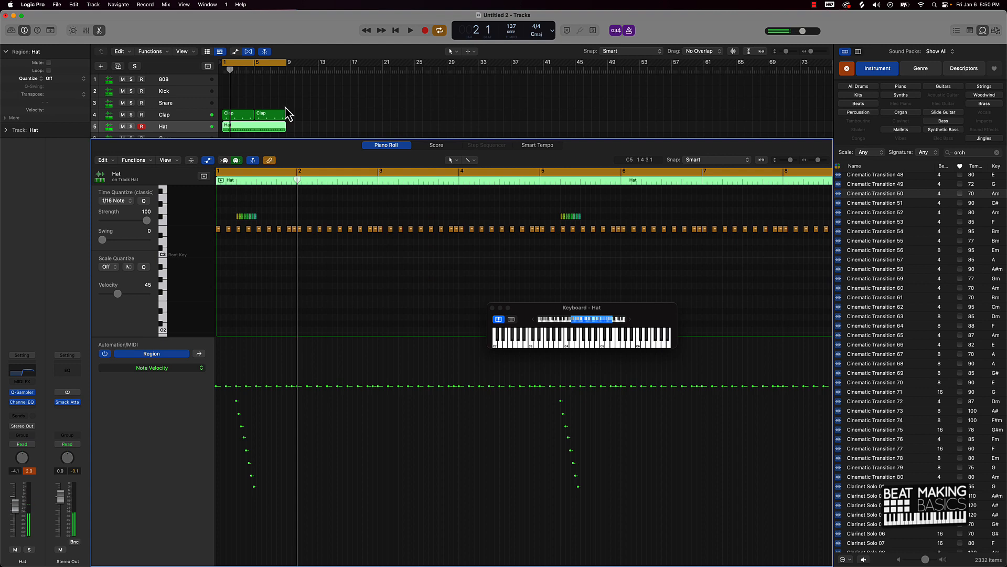
Step: Join the two Clap regions into one and close the note editor
{"action": "left_click", "coordinate": [249, 116]}
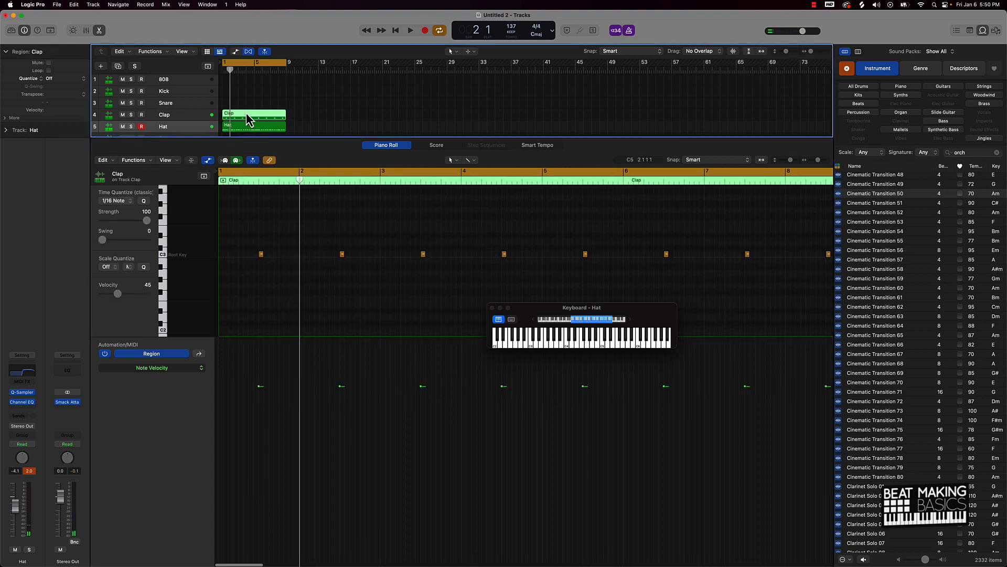
{"action": "left_click", "coordinate": [99, 33]}
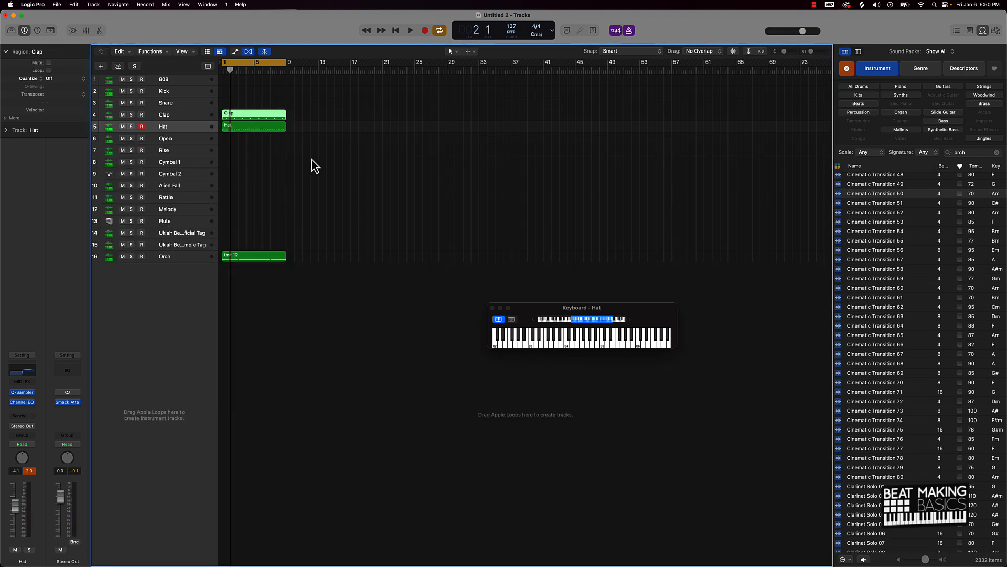
{"action": "left_click", "coordinate": [282, 169]}
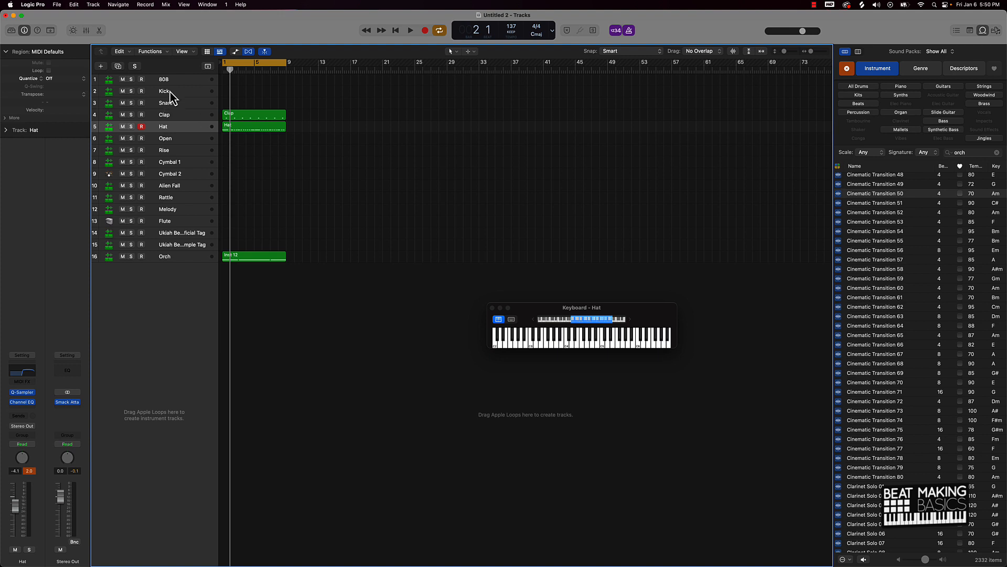
Step: Record a kick pattern on the Kick track across the eight-bar cycle
{"action": "left_click", "coordinate": [170, 92]}
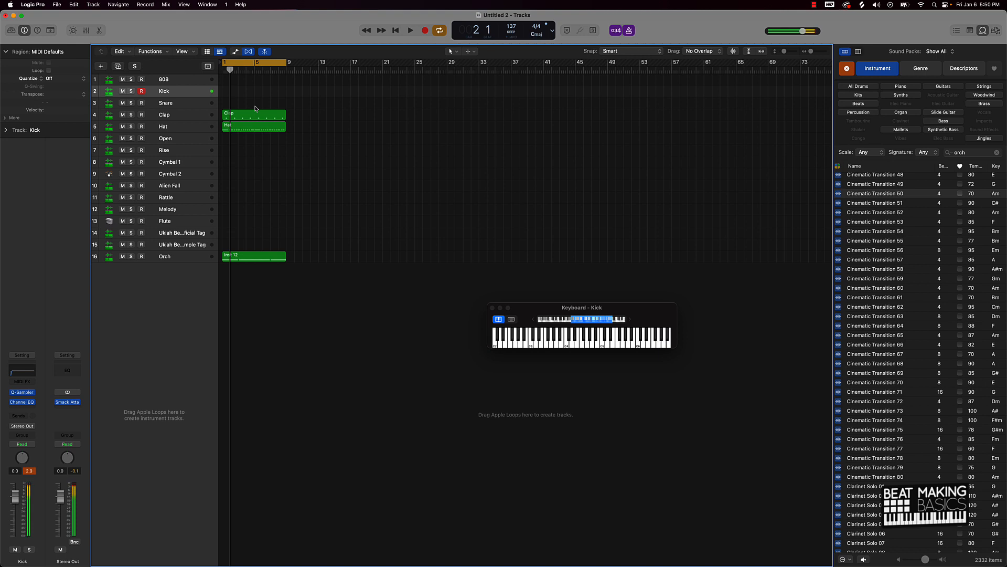
{"action": "key", "text": "space"}
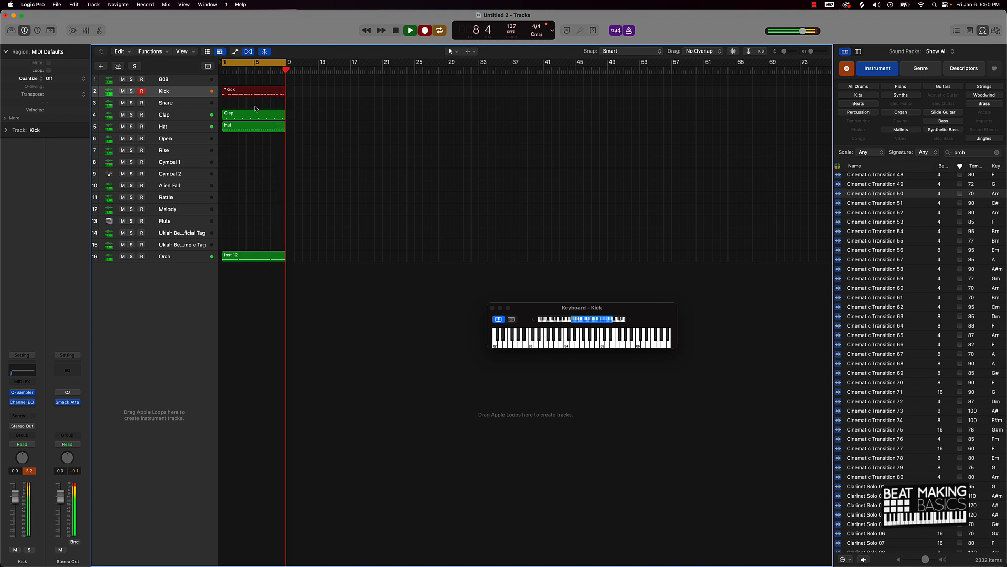
{"action": "key", "text": "space"}
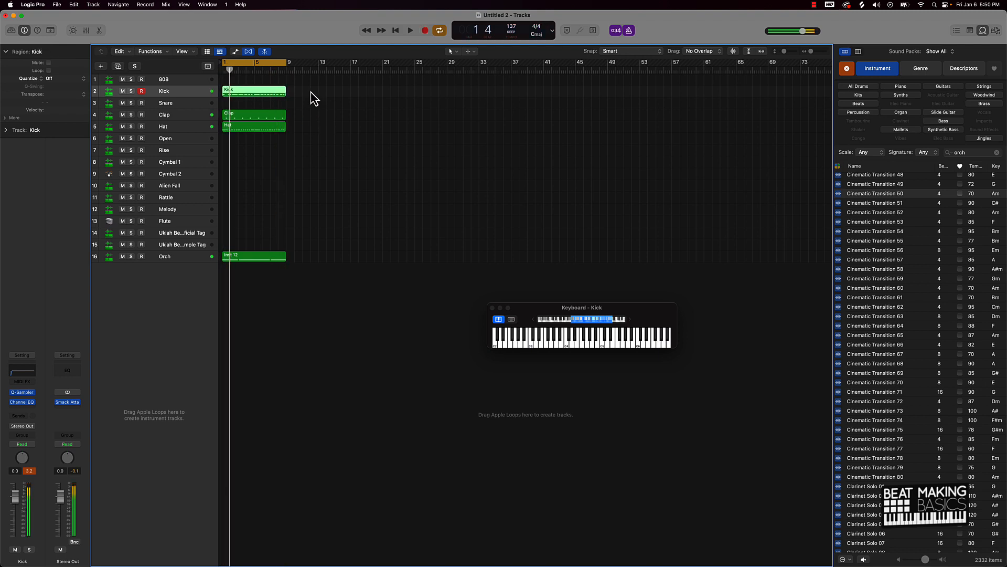
Step: Quantize all notes of the recorded Kick region to 1/16 Swing A
{"action": "double_click", "coordinate": [278, 90]}
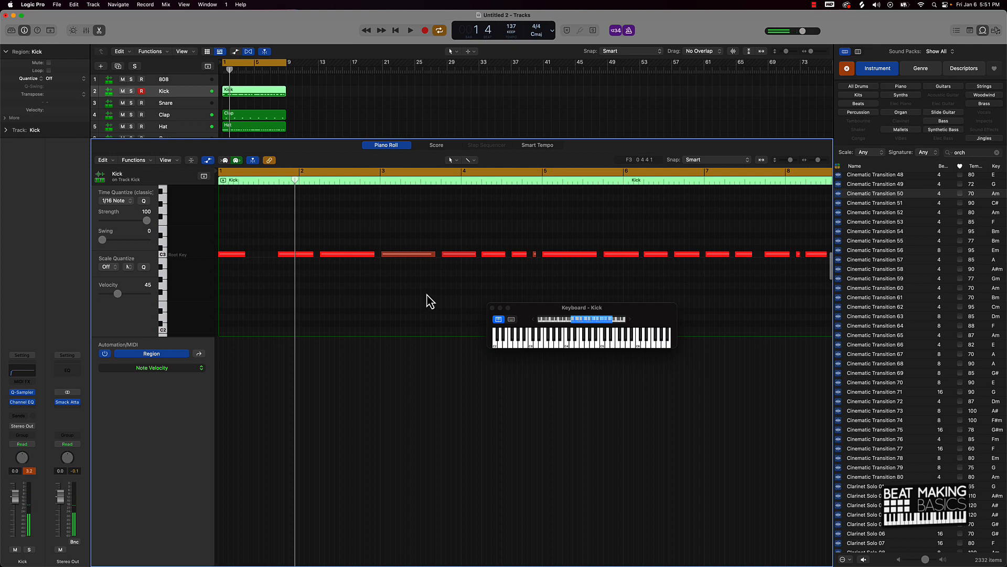
{"action": "key", "text": "super+a"}
{"action": "left_click", "coordinate": [122, 201]}
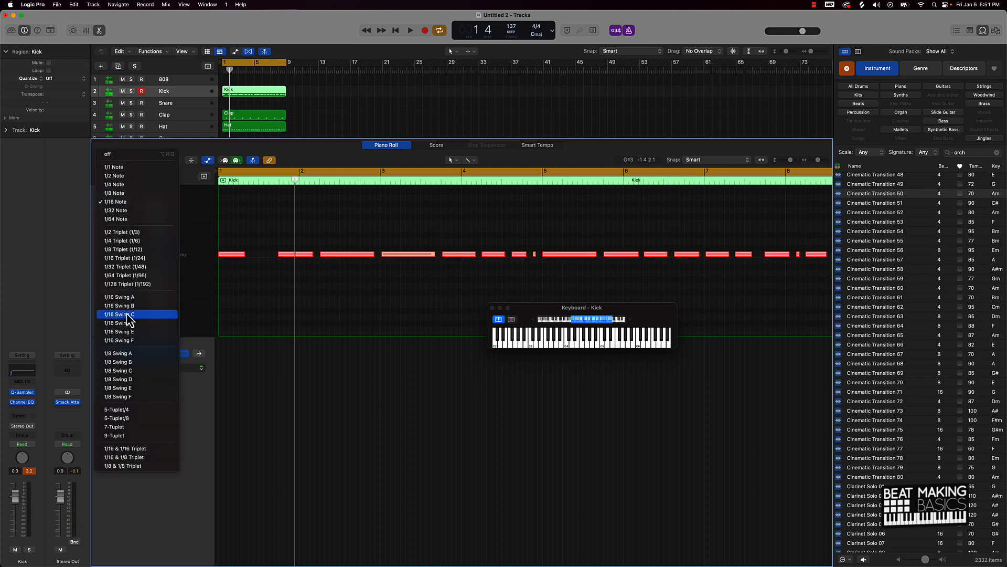
{"action": "left_click", "coordinate": [126, 298]}
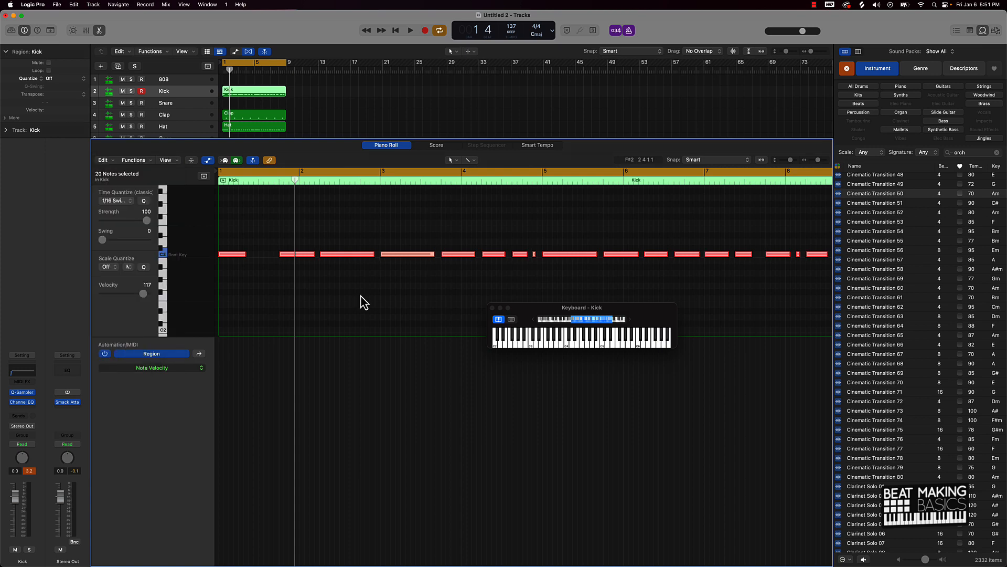
Step: Play back the quantized kick, close the note editor and audition the Snare track over the beat
{"action": "key", "text": "space"}
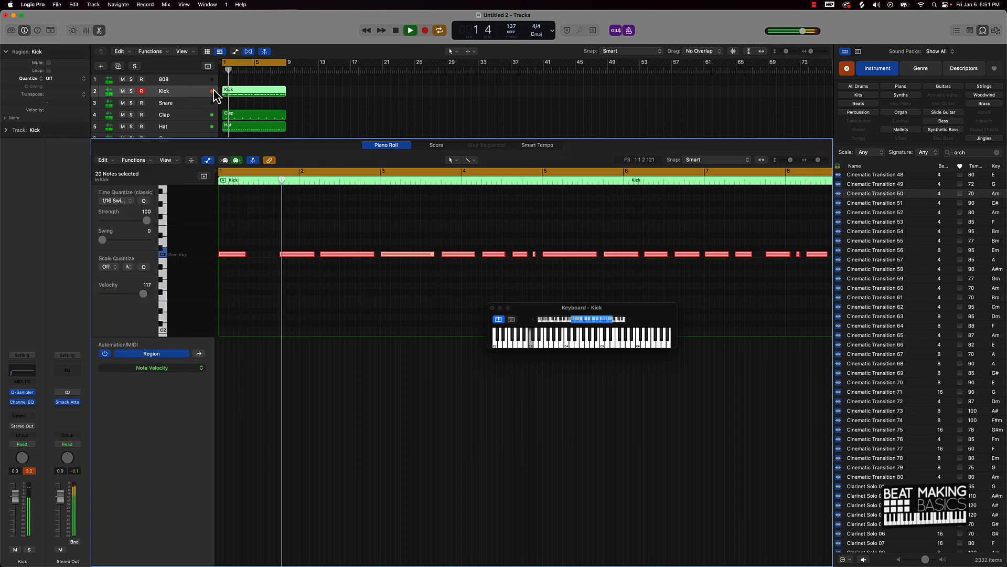
{"action": "key", "text": "p"}
{"action": "left_click", "coordinate": [177, 105]}
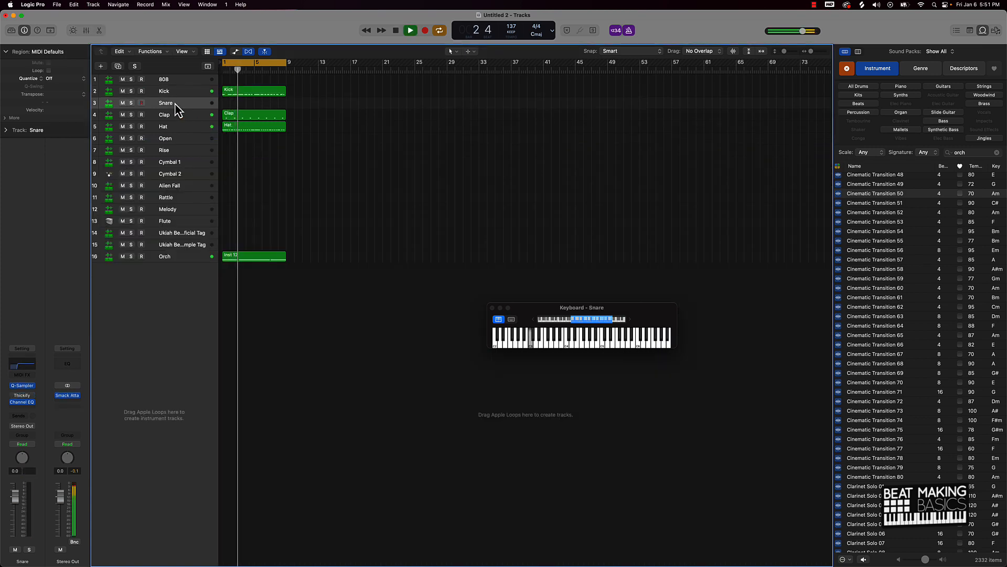
{"action": "key", "text": "space"}
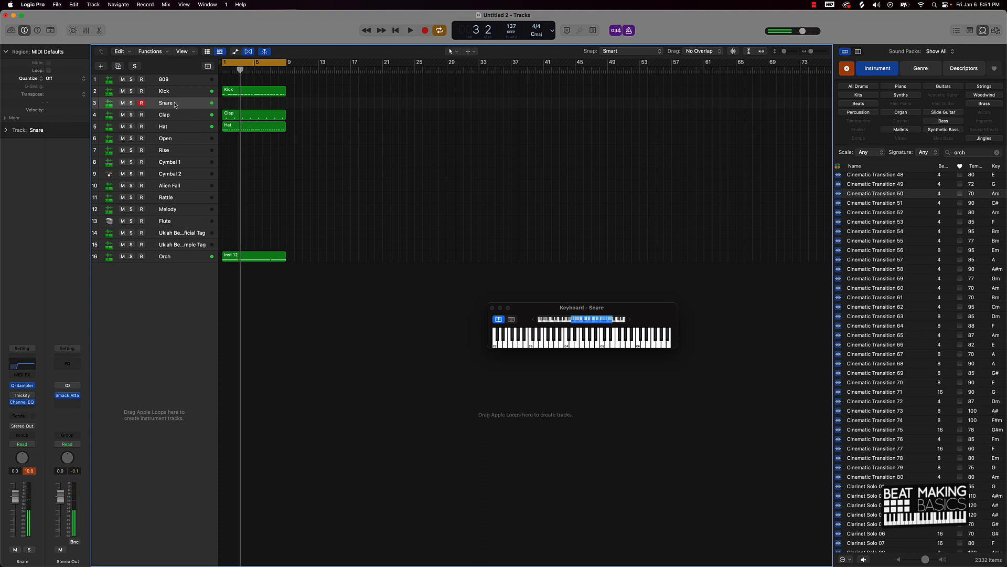
Step: Record a snare pattern on the Snare track across the eight-bar cycle
{"action": "key", "text": "r"}
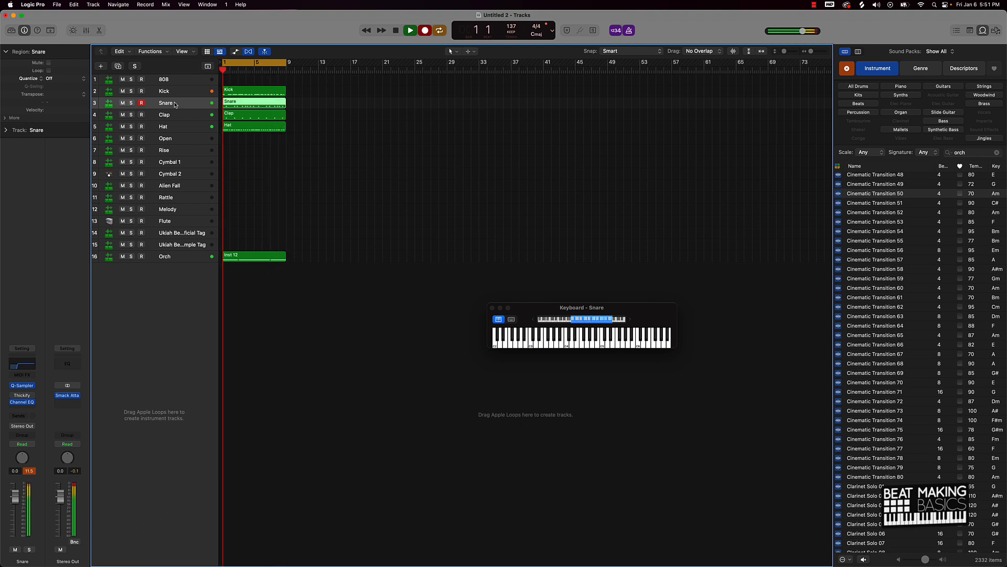
{"action": "key", "text": "space"}
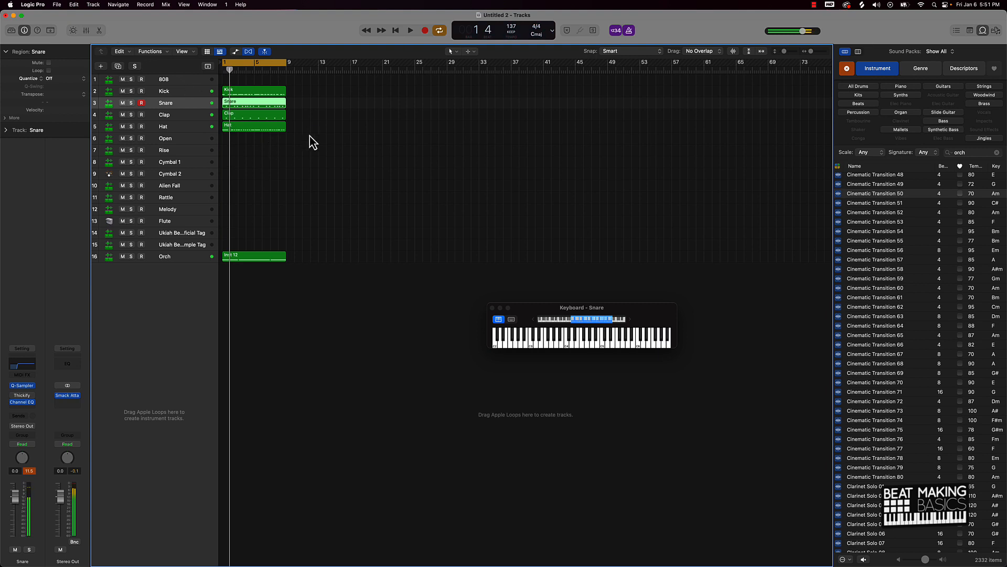
{"action": "left_click", "coordinate": [309, 136]}
Step: Quantize all notes of the recorded Snare region to 1/16 swing and close the note editor
{"action": "left_click", "coordinate": [272, 102]}
{"action": "double_click", "coordinate": [272, 103]}
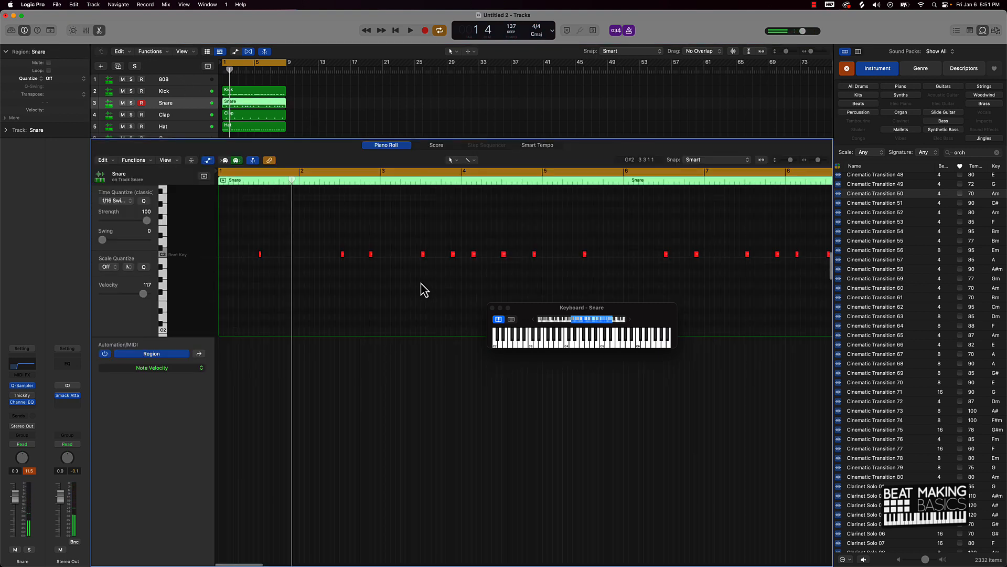
{"action": "key", "text": "super+a"}
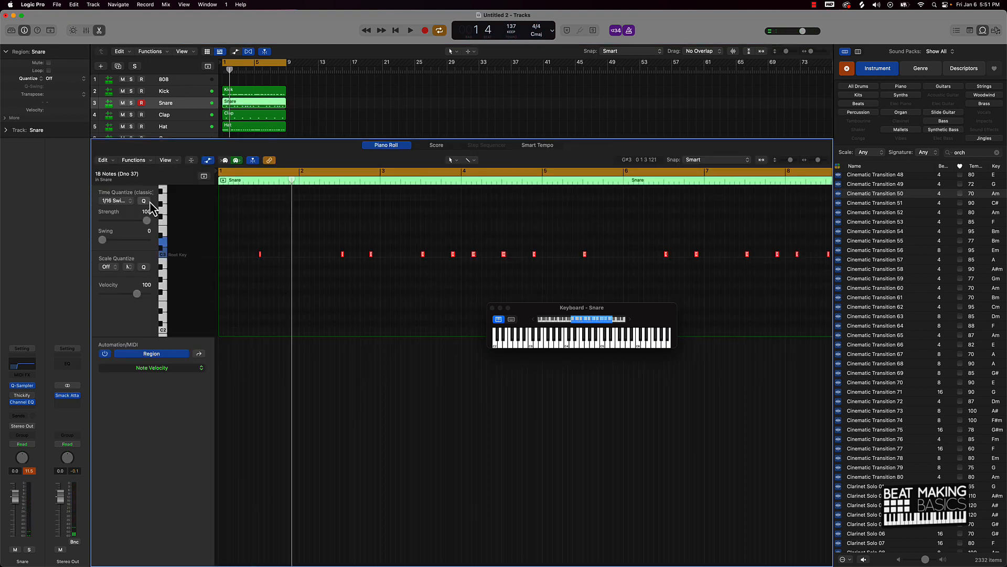
{"action": "left_click", "coordinate": [361, 233]}
{"action": "key", "text": "e"}
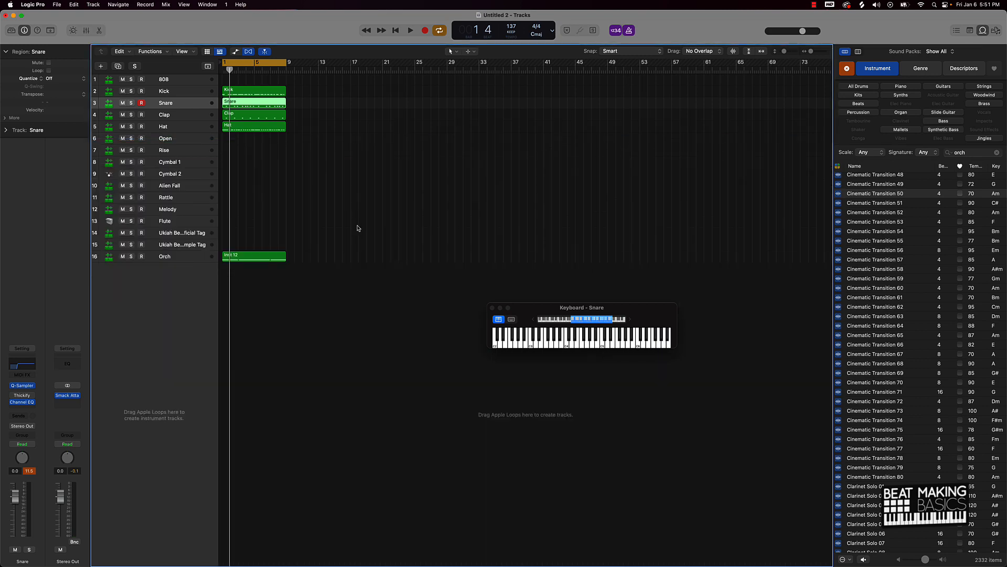
Step: Record a single open-hat hit in bar 3 on the Open track
{"action": "left_click", "coordinate": [165, 139]}
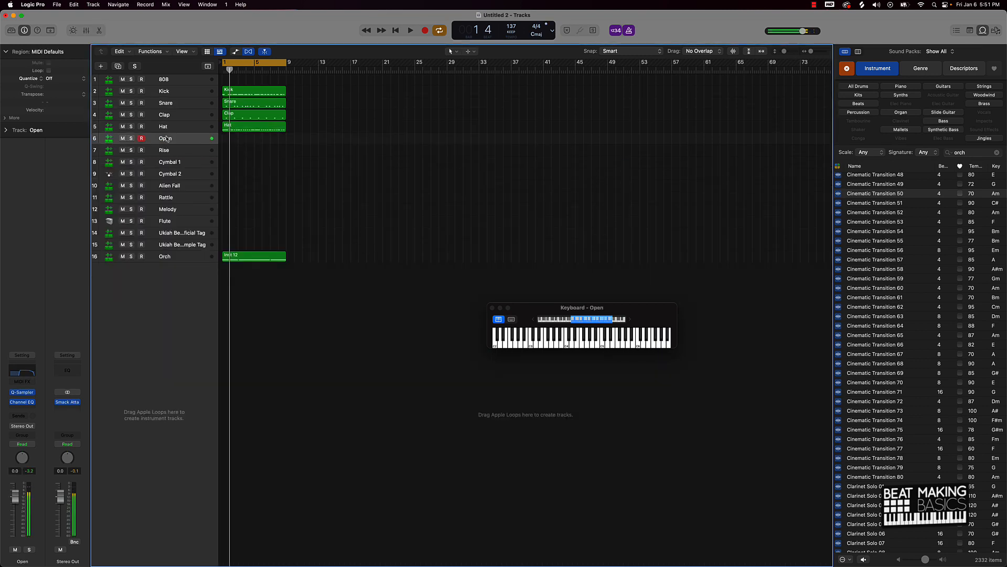
{"action": "key", "text": "space"}
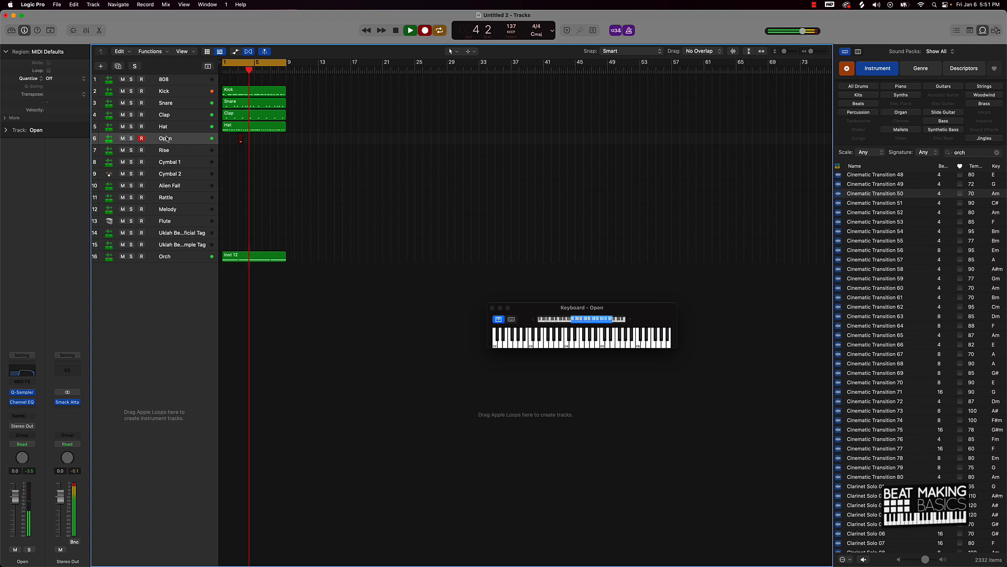
{"action": "key", "text": "space"}
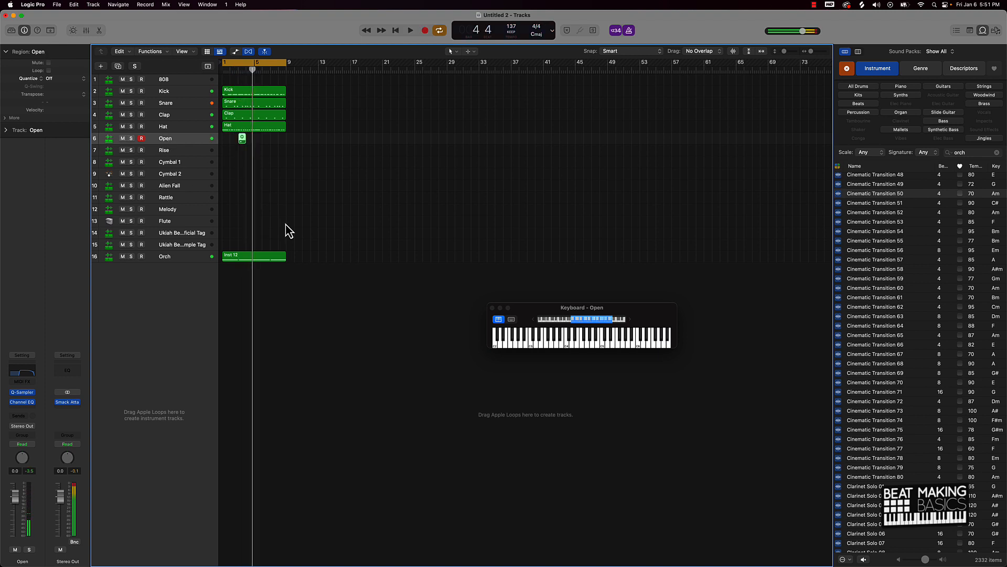
Step: Extend the Open region to cover bars 1 to 4 and quantize its note to 1/16 swing
{"action": "mouse_move", "coordinate": [243, 140]}
{"action": "left_mouse_down"}
{"action": "mouse_move", "coordinate": [252, 143]}
{"action": "mouse_move", "coordinate": [228, 141]}
{"action": "left_mouse_up"}
{"action": "double_click", "coordinate": [232, 140]}
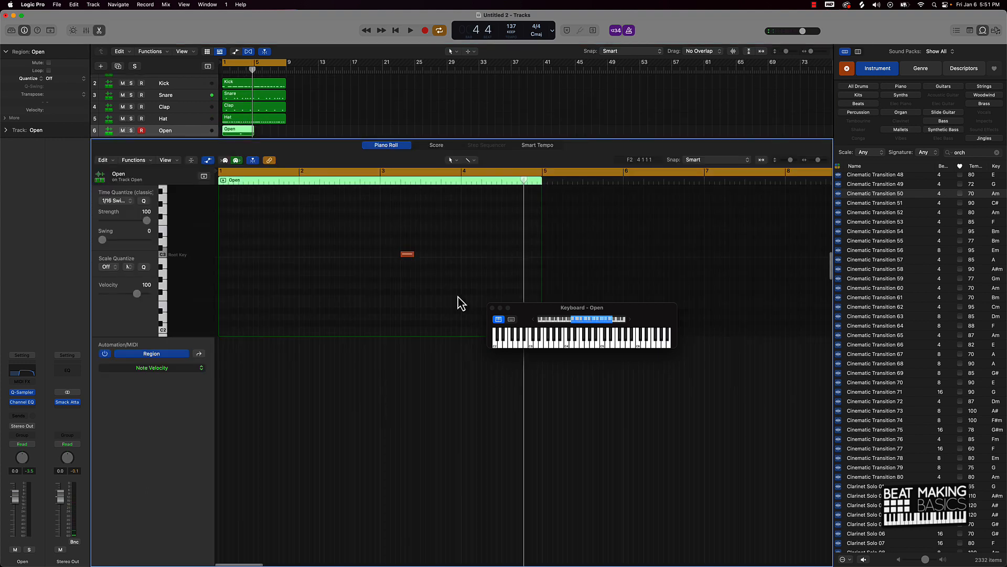
{"action": "left_click", "coordinate": [407, 254]}
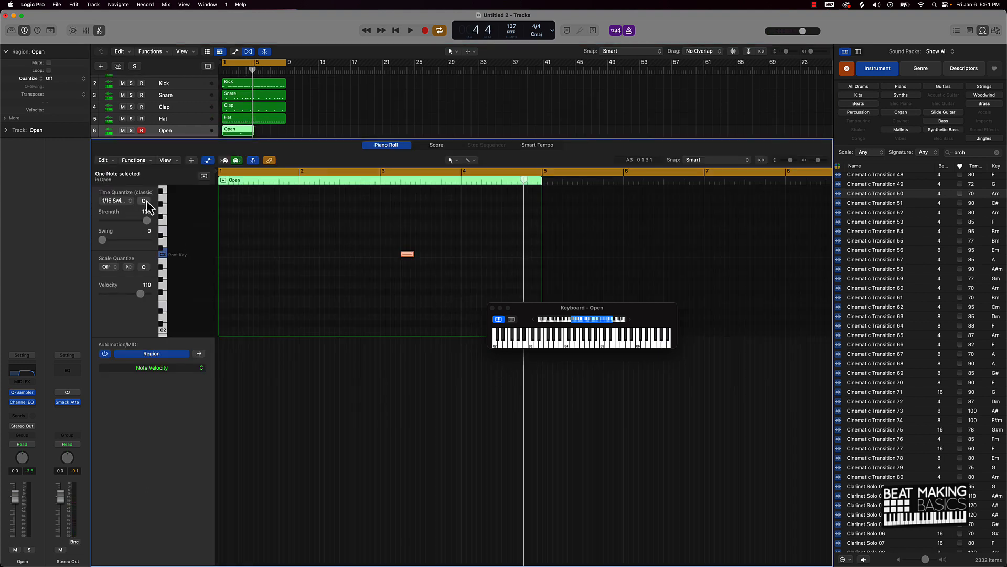
{"action": "key", "text": "e"}
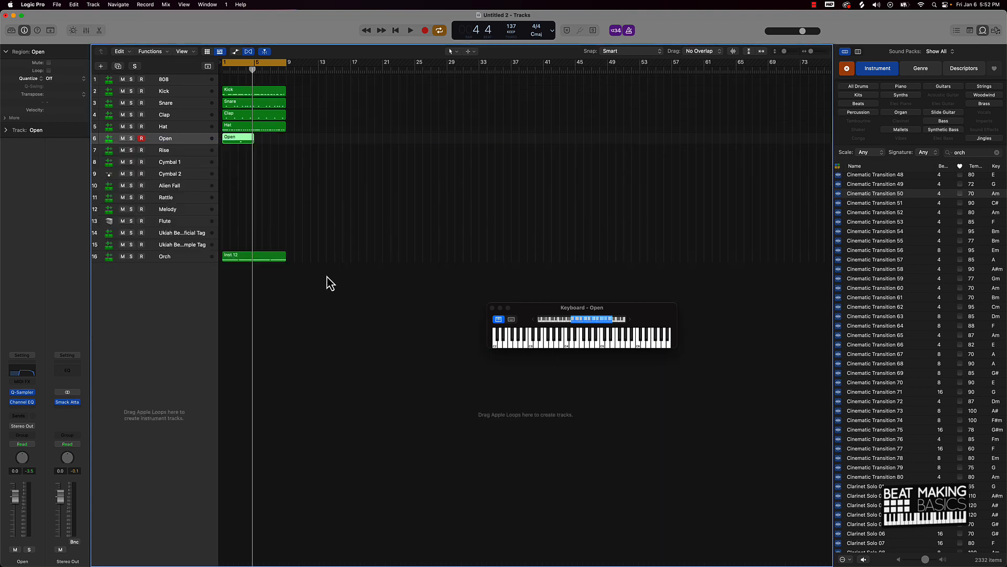
Step: Repeat the four-bar Open region once and join both into one eight-bar region
{"action": "key", "text": "super+r"}
{"action": "left_click", "coordinate": [271, 158]}
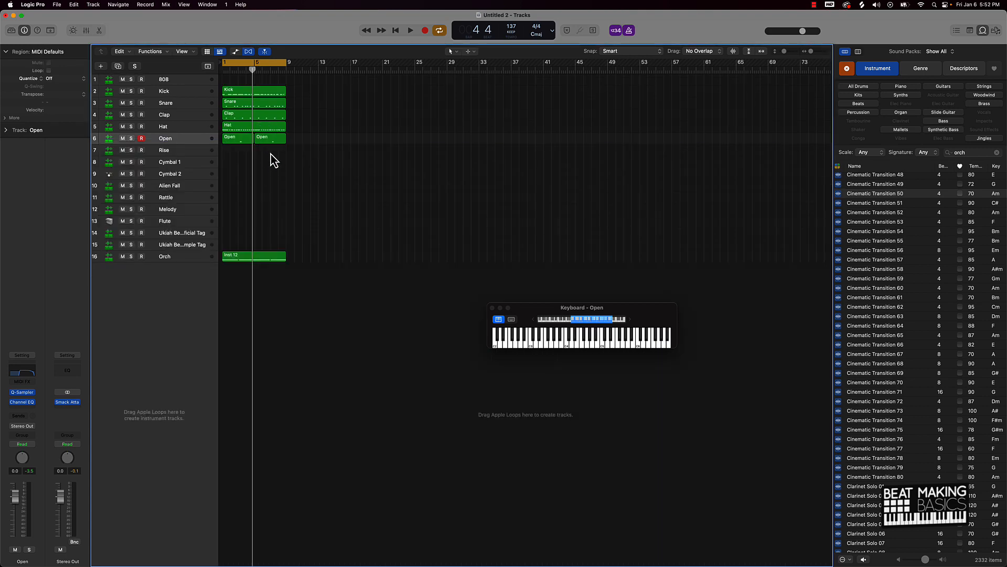
{"action": "left_click_drag", "start_coordinate": [271, 152], "coordinate": [250, 143]}
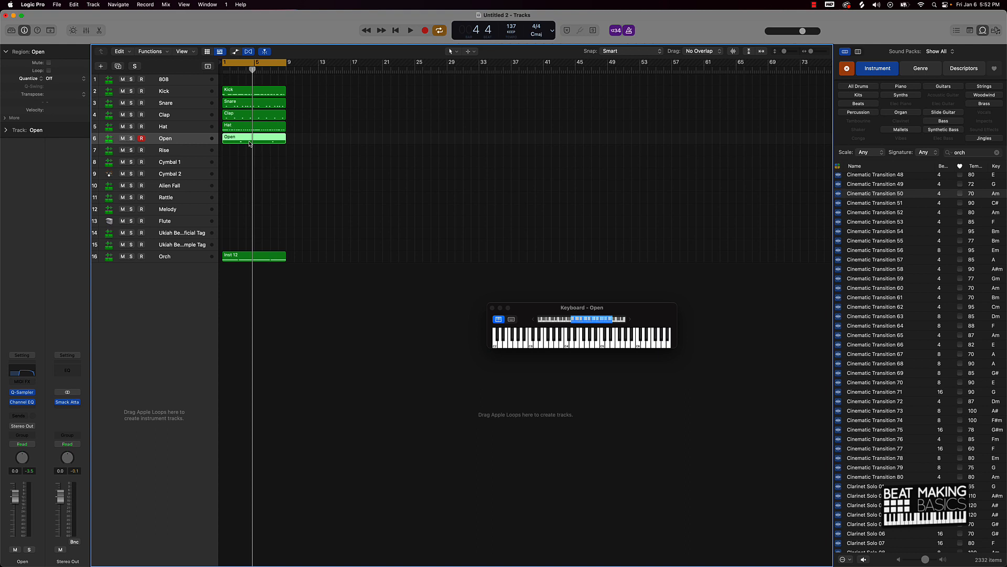
Step: Record a cymbal hit at the start of the Cymbal 1 track and extend its region to eight bars
{"action": "left_click", "coordinate": [188, 161]}
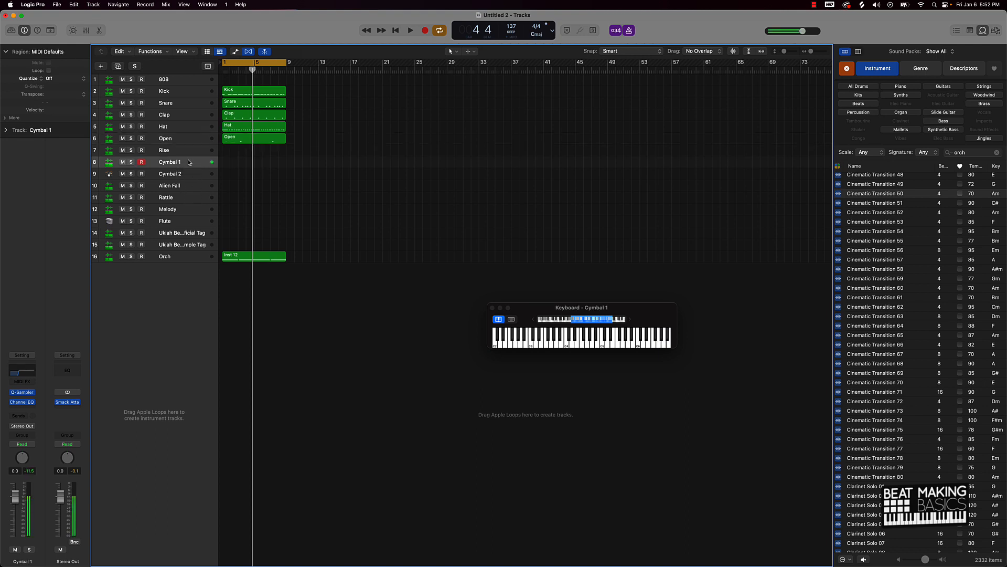
{"action": "key", "text": "r"}
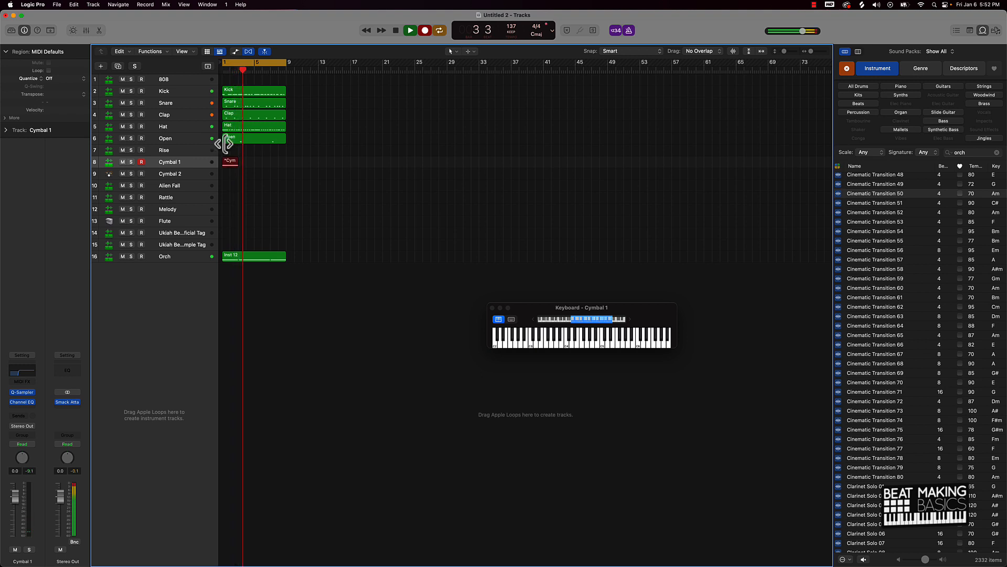
{"action": "left_click", "coordinate": [425, 30]}
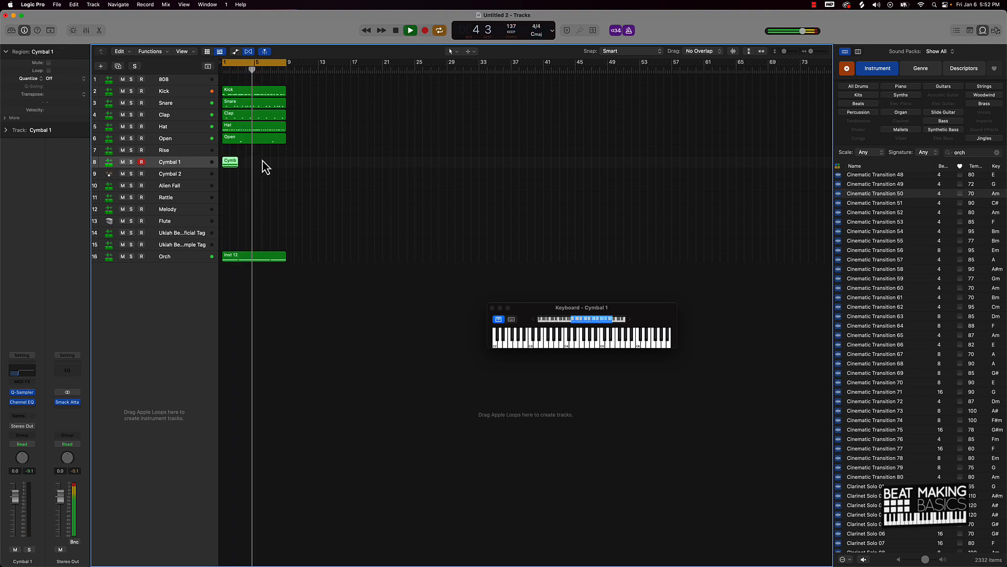
{"action": "left_click_drag", "start_coordinate": [234, 166], "coordinate": [288, 164]}
{"action": "key", "text": "space"}
Step: Create one new software instrument track below the 808 track using the Default Patch
{"action": "left_click", "coordinate": [169, 80]}
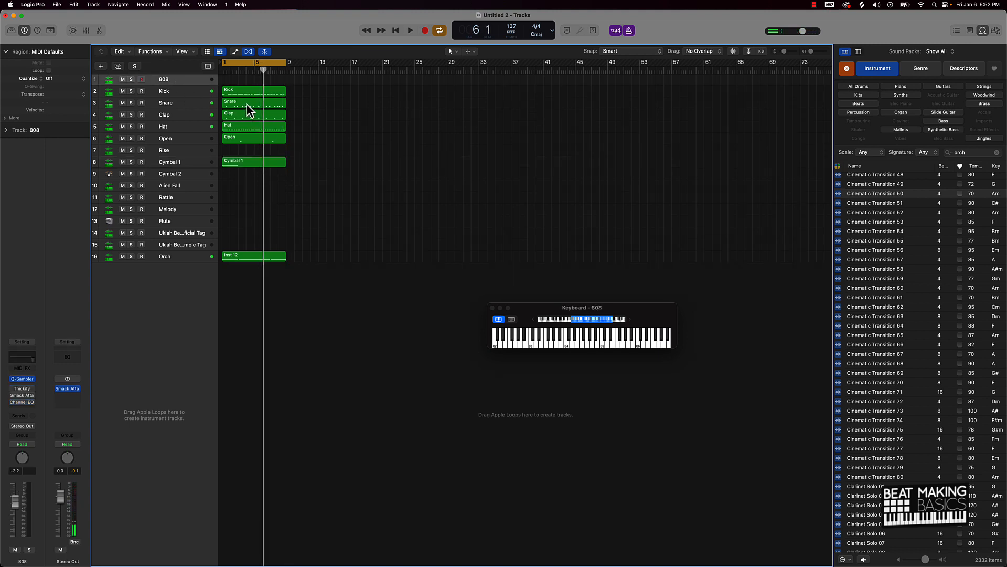
{"action": "left_click", "coordinate": [100, 67]}
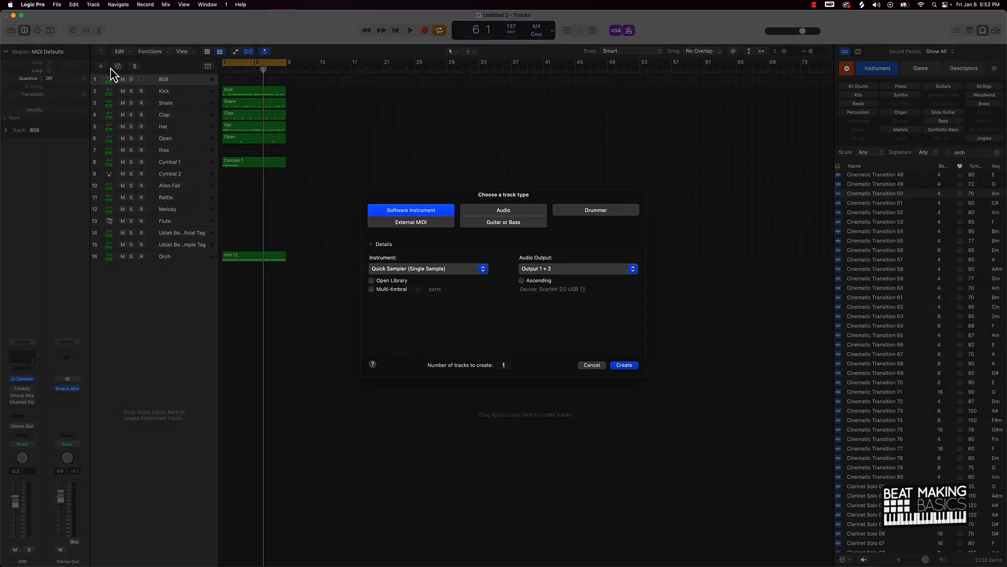
{"action": "left_click", "coordinate": [433, 272]}
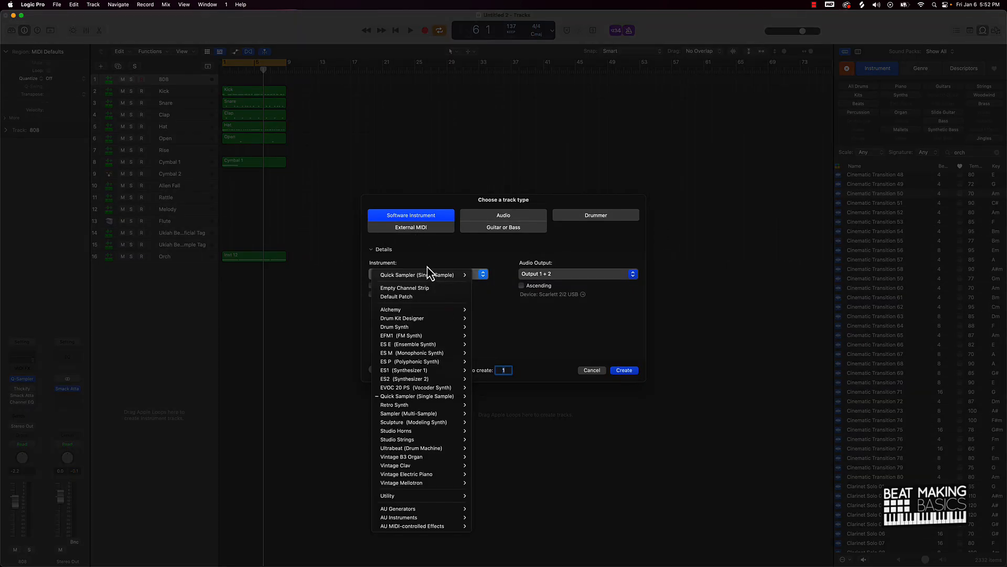
{"action": "left_click", "coordinate": [416, 296]}
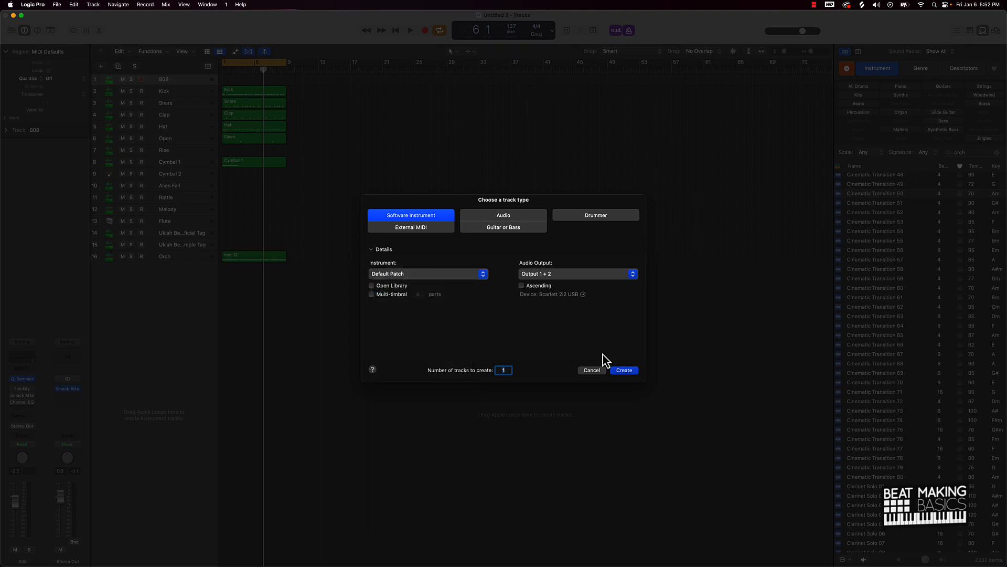
{"action": "left_click", "coordinate": [626, 370]}
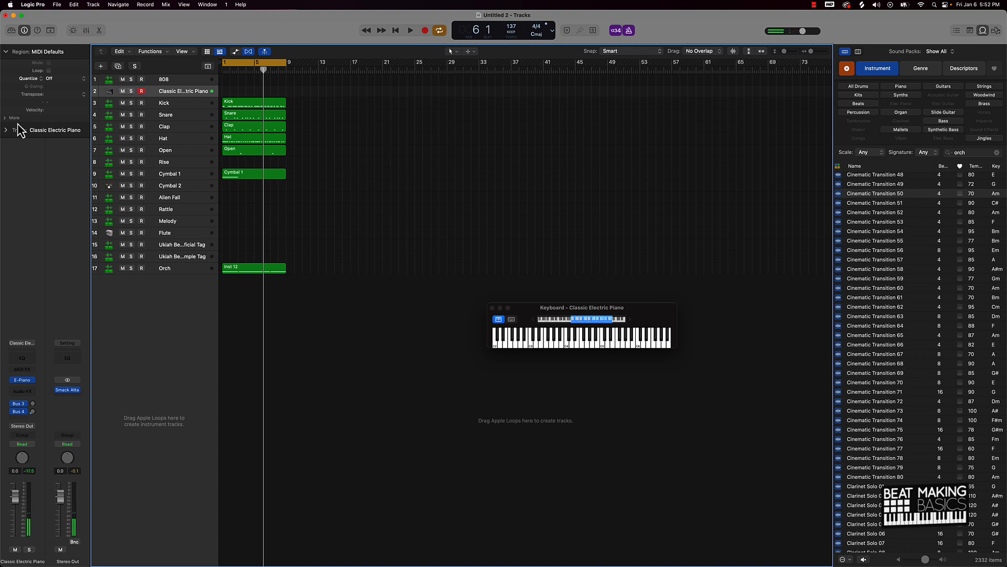
Step: Load the Boesendorfer Grand Piano patch from the Piano category onto the new track
{"action": "left_click", "coordinate": [11, 30]}
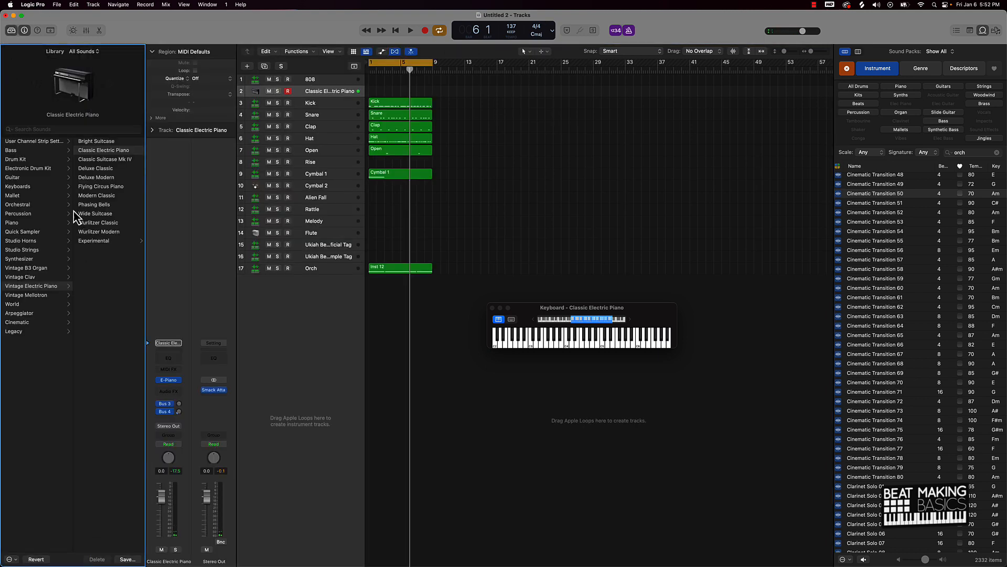
{"action": "left_click", "coordinate": [20, 223]}
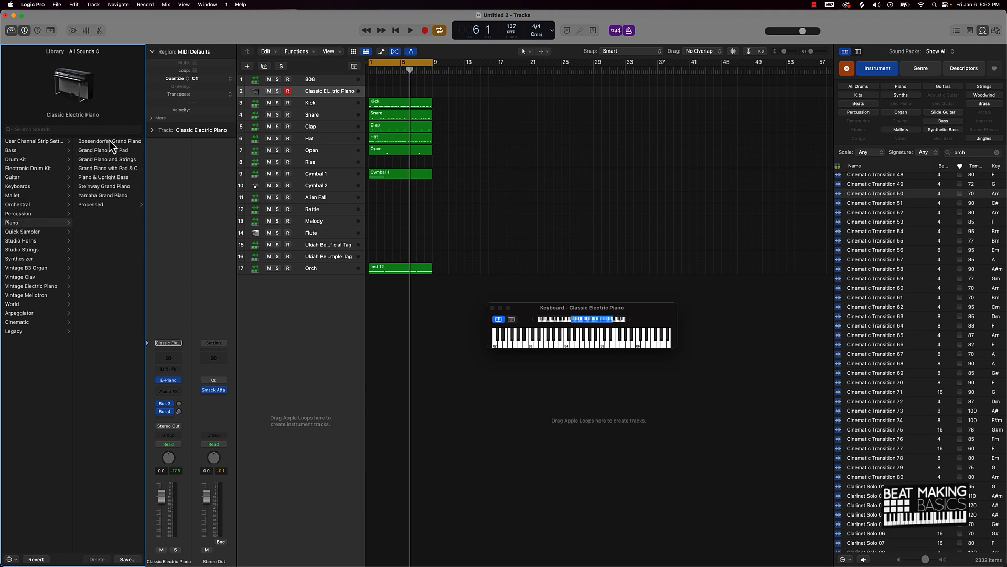
{"action": "left_click", "coordinate": [109, 141]}
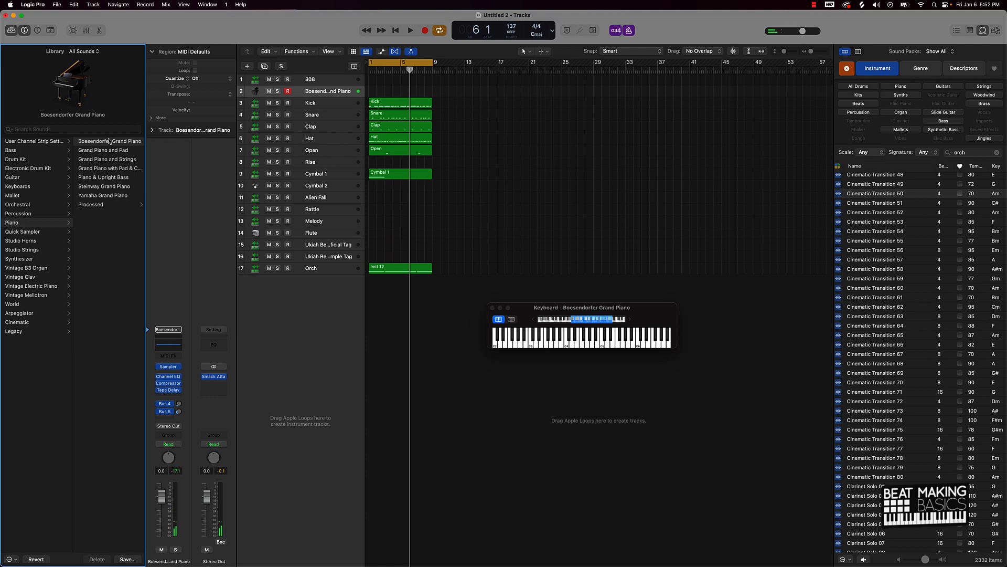
Step: Rehearse over the beat and record a piano part on the grand piano track across the eight-bar cycle
{"action": "key", "text": "space"}
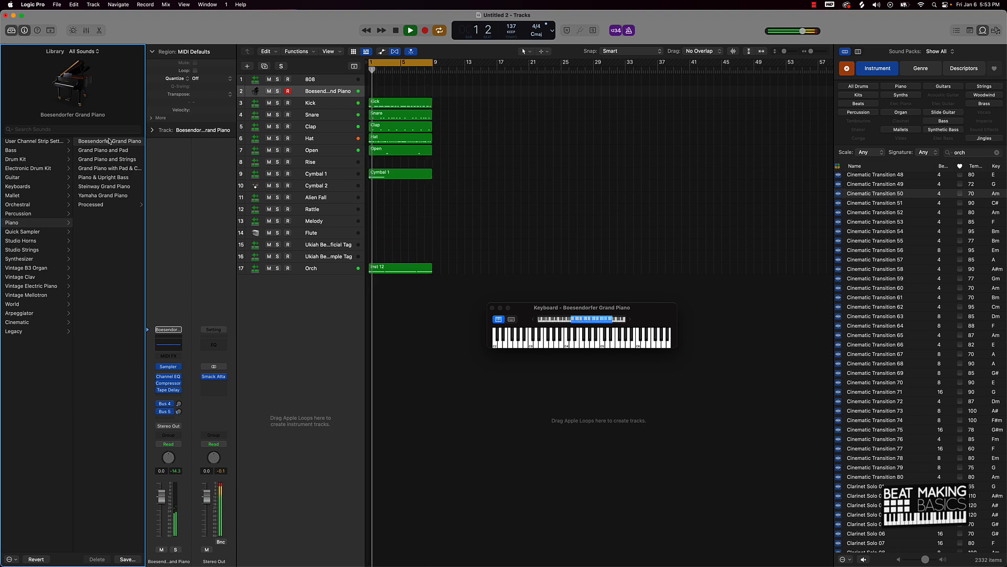
{"action": "key", "text": "space"}
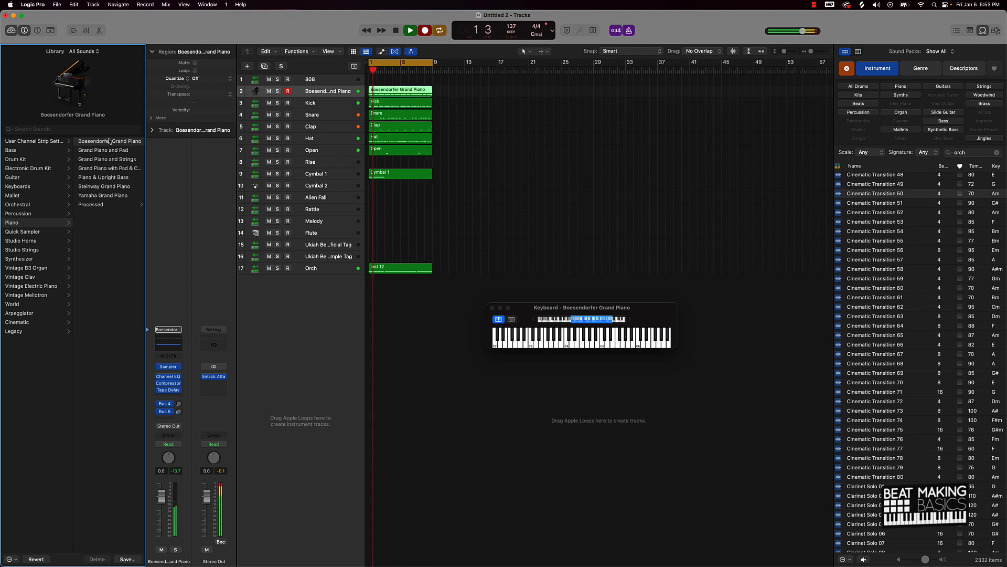
{"action": "key", "text": "space"}
{"action": "left_click", "coordinate": [502, 154]}
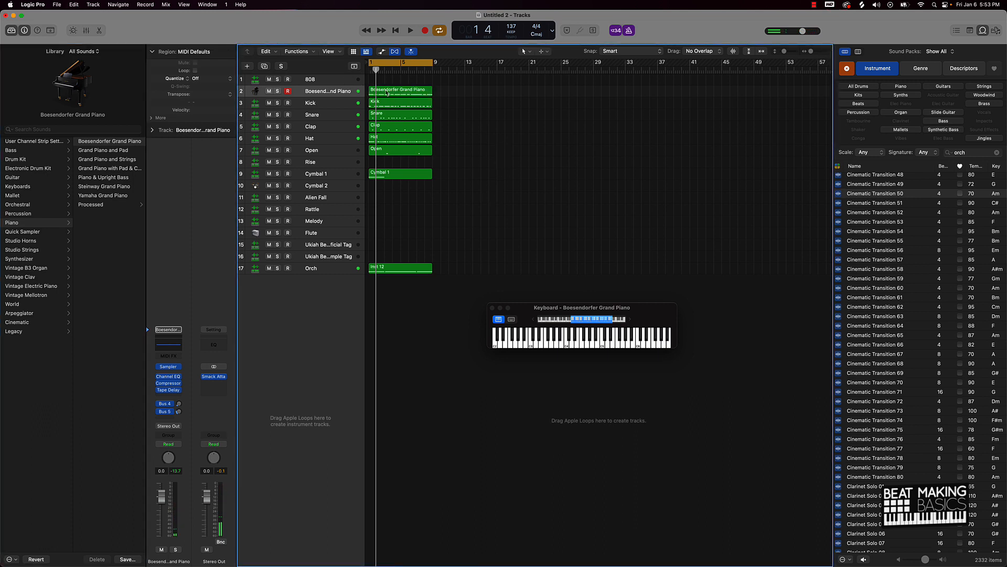
Step: Rename the grand piano track to Piano and name all regions after their tracks
{"action": "double_click", "coordinate": [342, 92]}
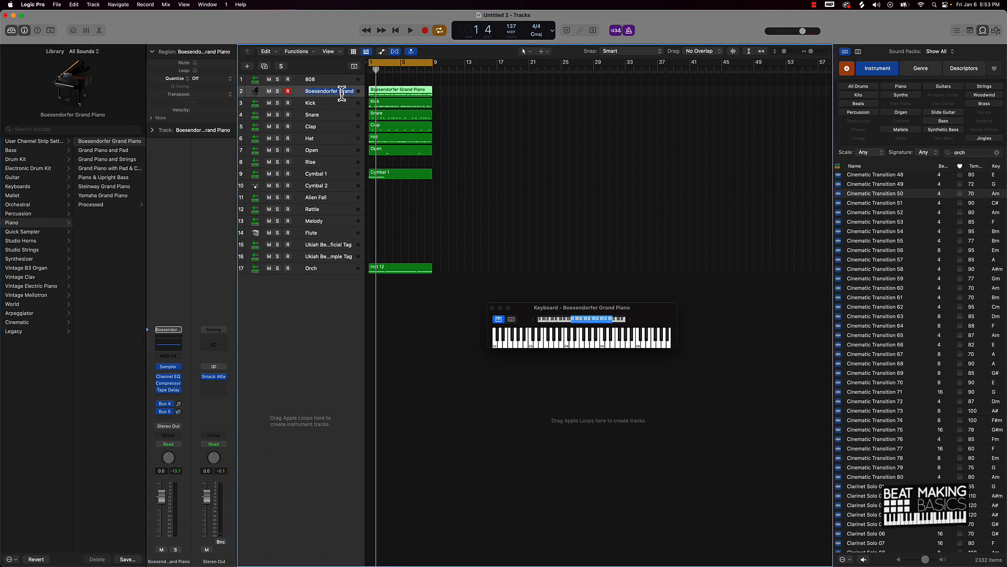
{"action": "type", "text": "Piano"}
{"action": "key", "text": "Return"}
{"action": "key", "text": "super+a"}
{"action": "key", "text": "alt+shift+n"}
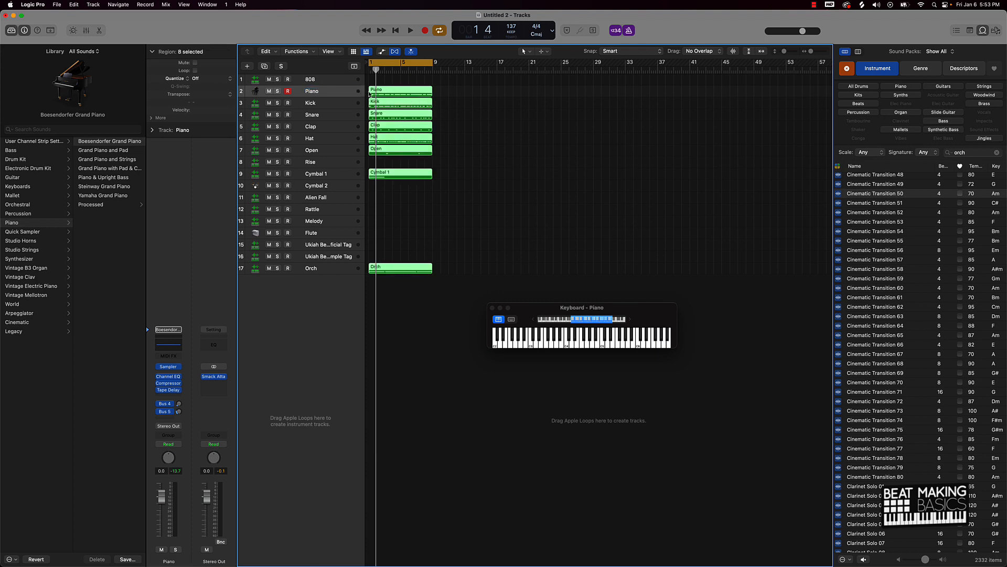
Step: Copy the Piano region onto the 808 track, select that track and briefly play back the beat
{"action": "left_click", "coordinate": [365, 90]}
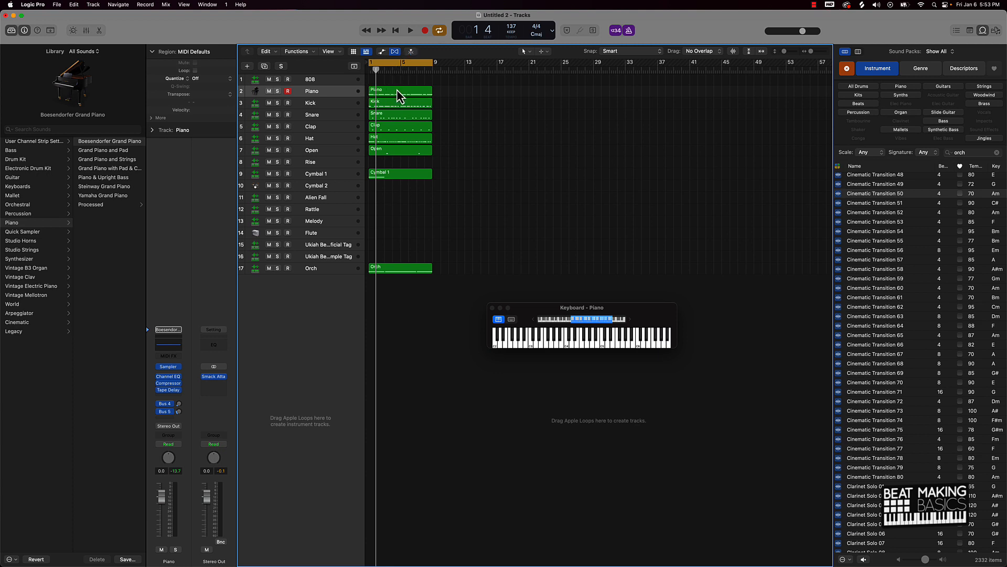
{"action": "left_click_drag", "start_coordinate": [397, 94], "coordinate": [398, 85]}
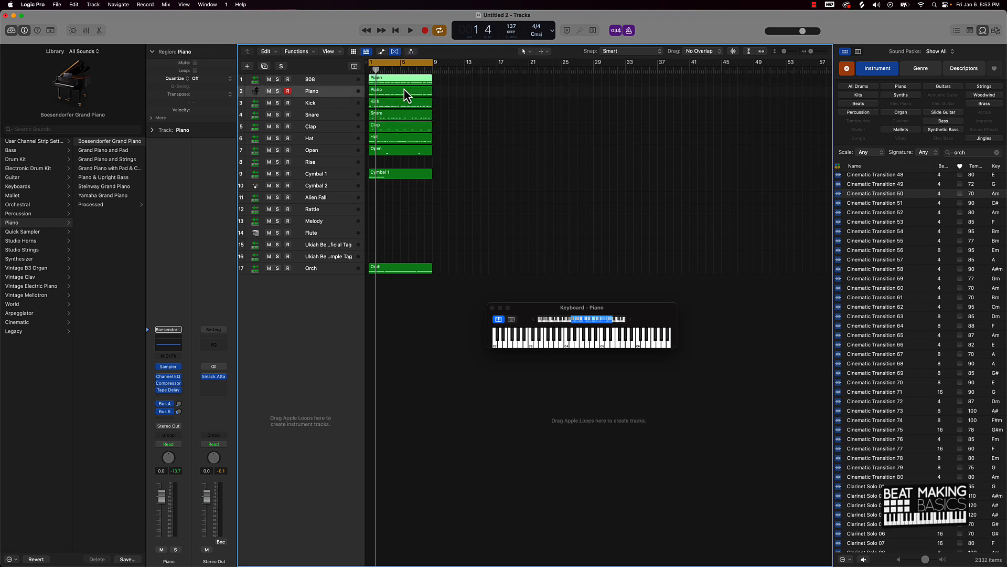
{"action": "key", "text": "space"}
{"action": "key", "text": "space"}
{"action": "left_click", "coordinate": [326, 80]}
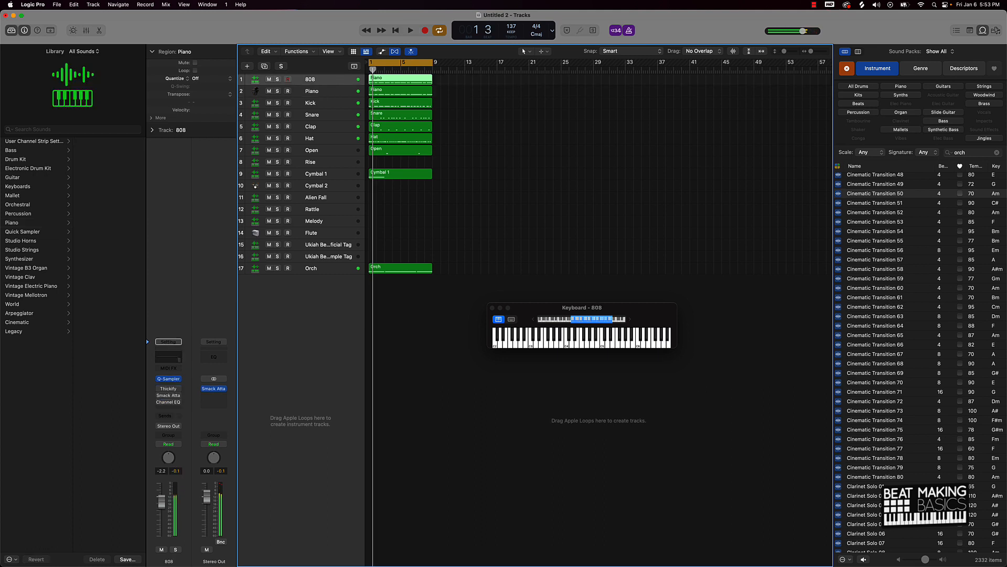
Step: Transpose all notes of the copied region on the 808 track up one octave
{"action": "double_click", "coordinate": [396, 84]}
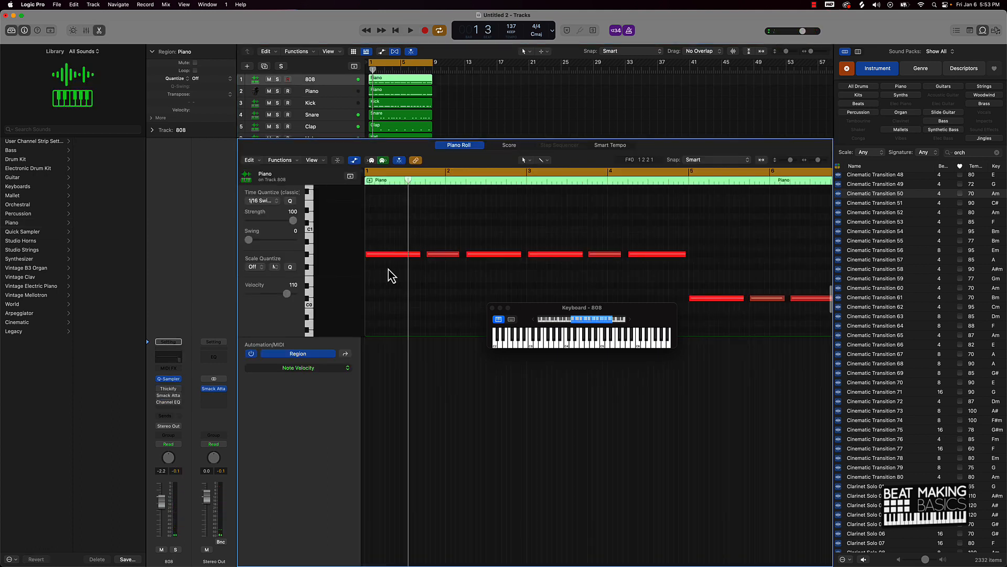
{"action": "key", "text": "super+a"}
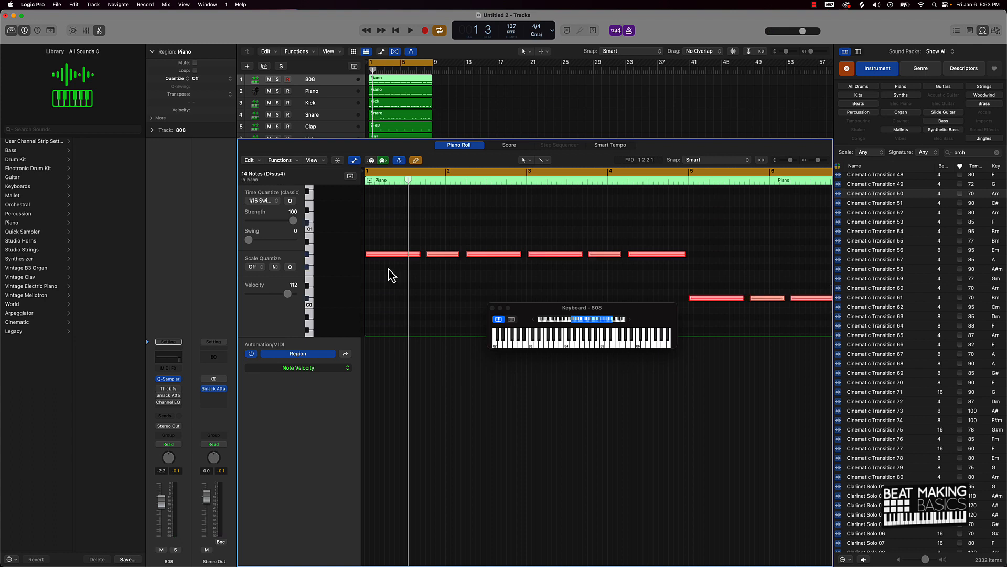
{"action": "key", "text": "alt+shift+Up"}
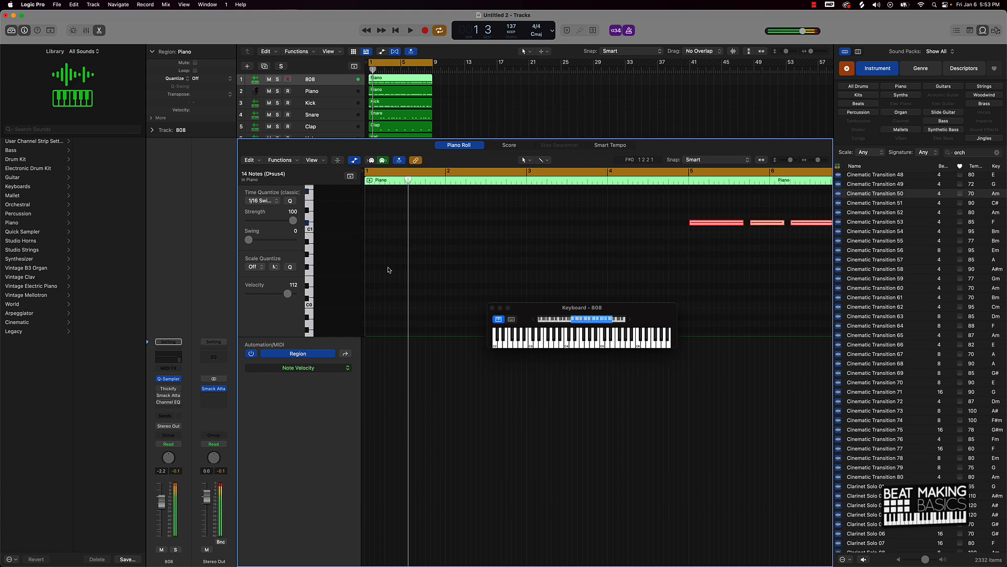
Step: Transpose the selected notes in the 808 track's region up another octave and play back the beat
{"action": "key", "text": "alt+shift+Up"}
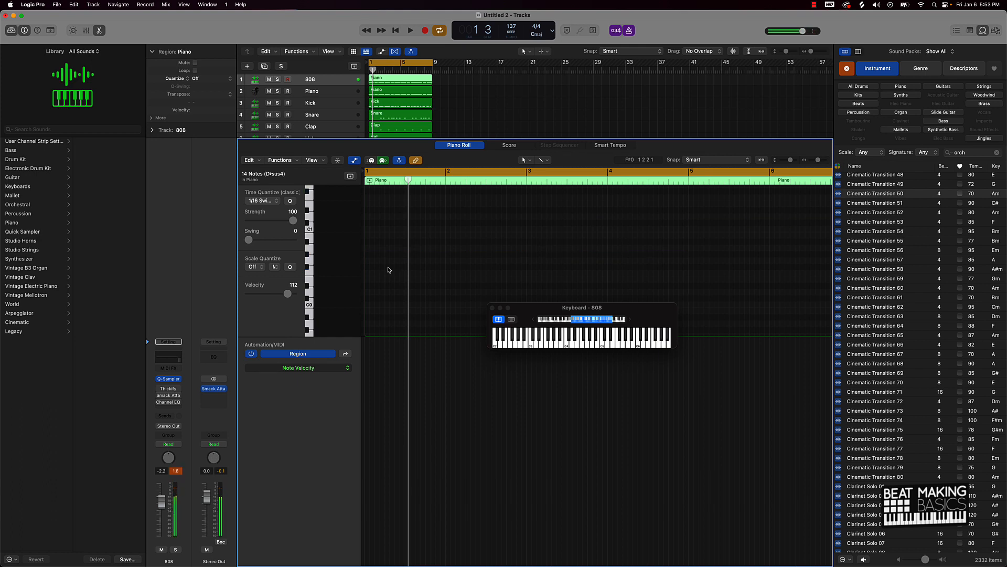
{"action": "key", "text": "space"}
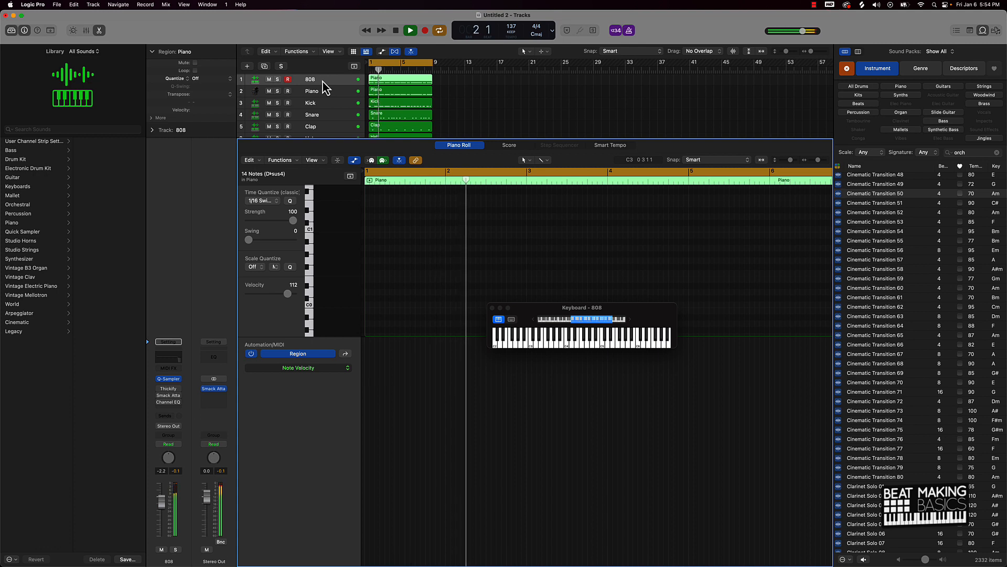
{"action": "key", "text": "e"}
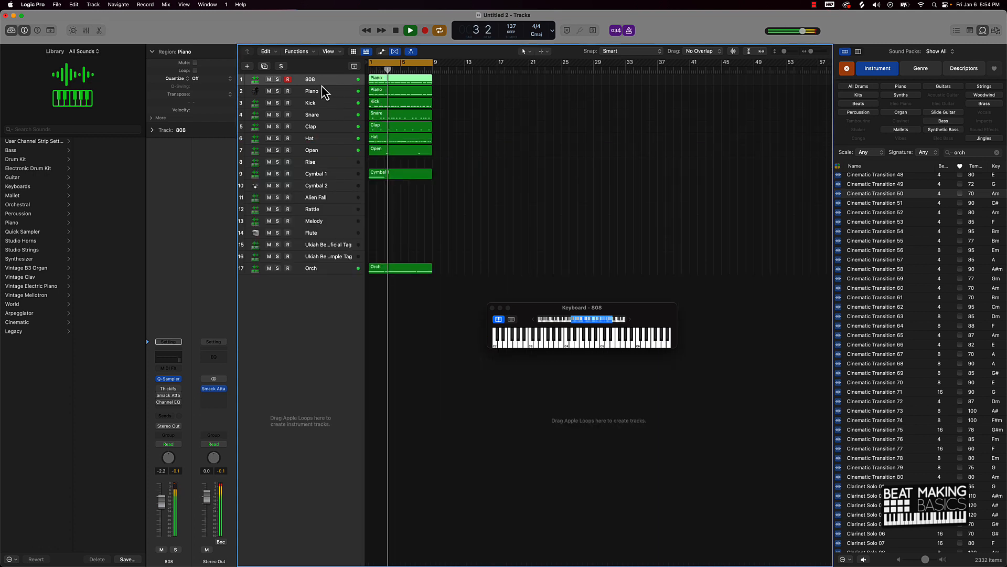
Step: Name all regions after their tracks and lower the 808 track's volume to -4.1 dB
{"action": "key", "text": "super+a"}
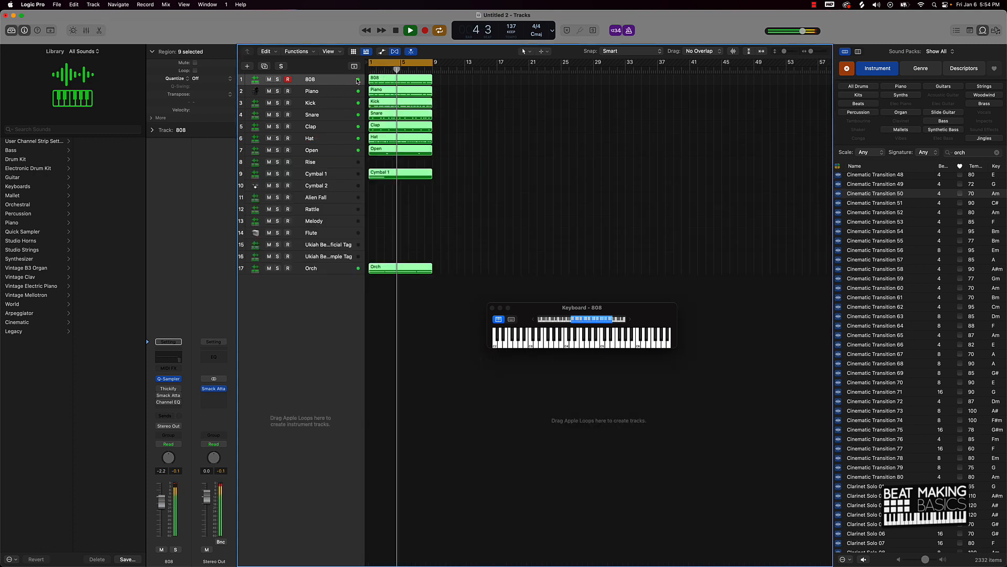
{"action": "left_click", "coordinate": [516, 118]}
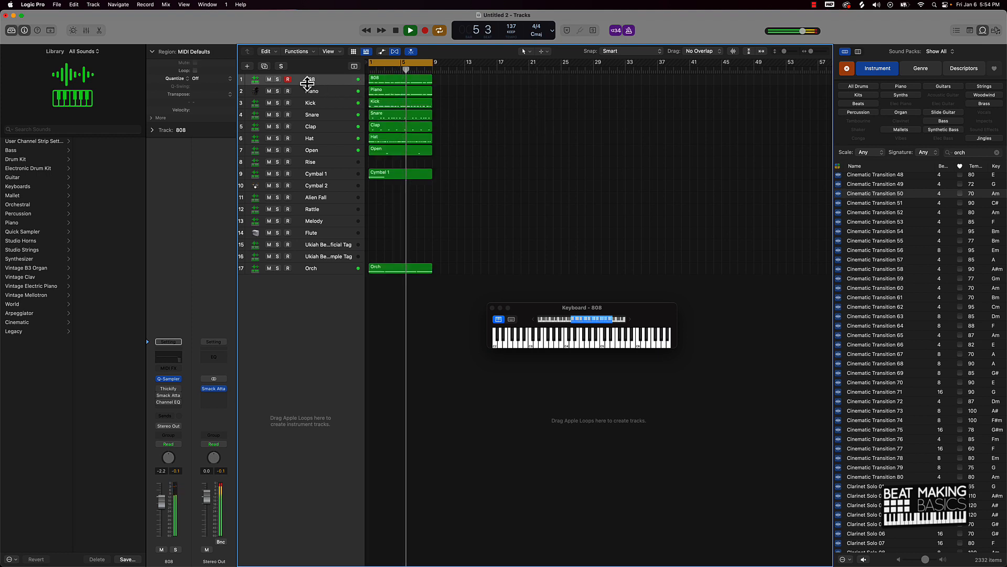
{"action": "left_click_drag", "start_coordinate": [165, 504], "coordinate": [165, 507]}
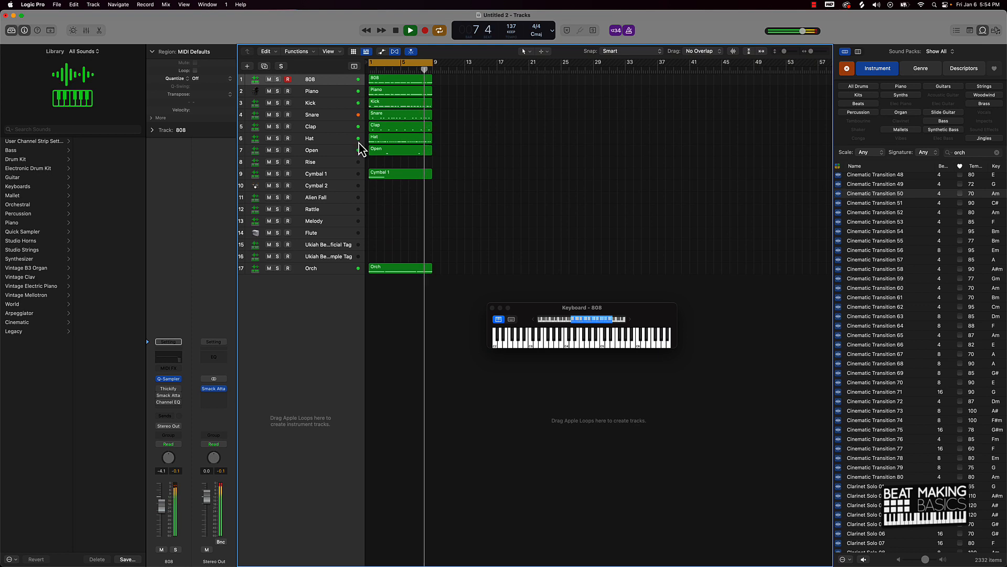
Step: Record a short Rattle part around bar 5 on the Rattle track while the cycle plays
{"action": "left_click", "coordinate": [320, 232]}
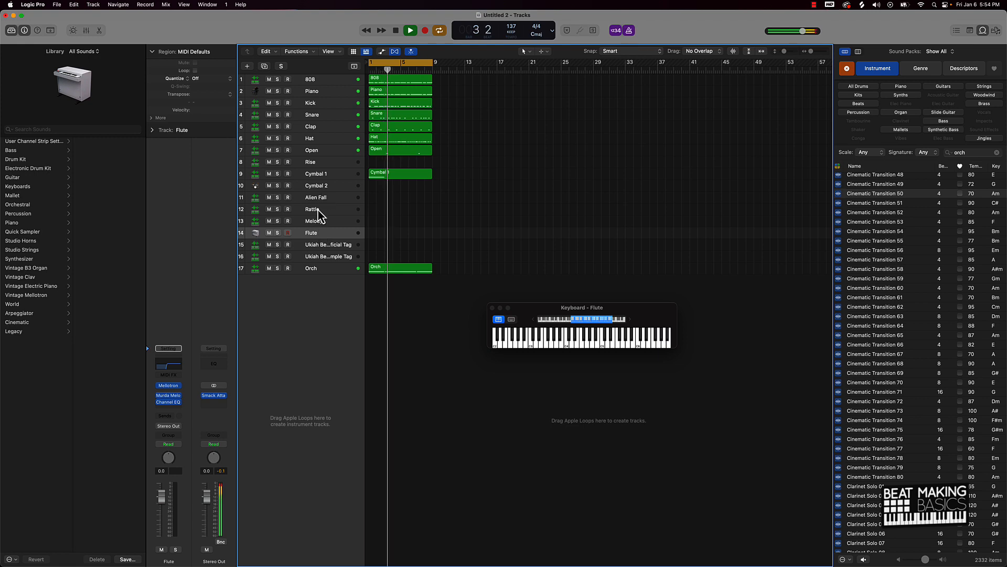
{"action": "left_click", "coordinate": [317, 210]}
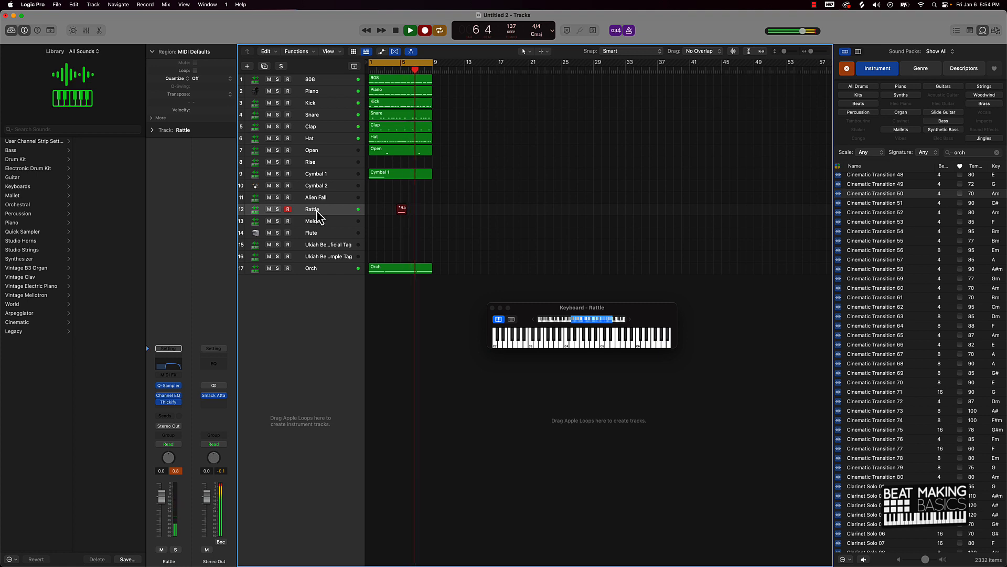
{"action": "left_click", "coordinate": [410, 31]}
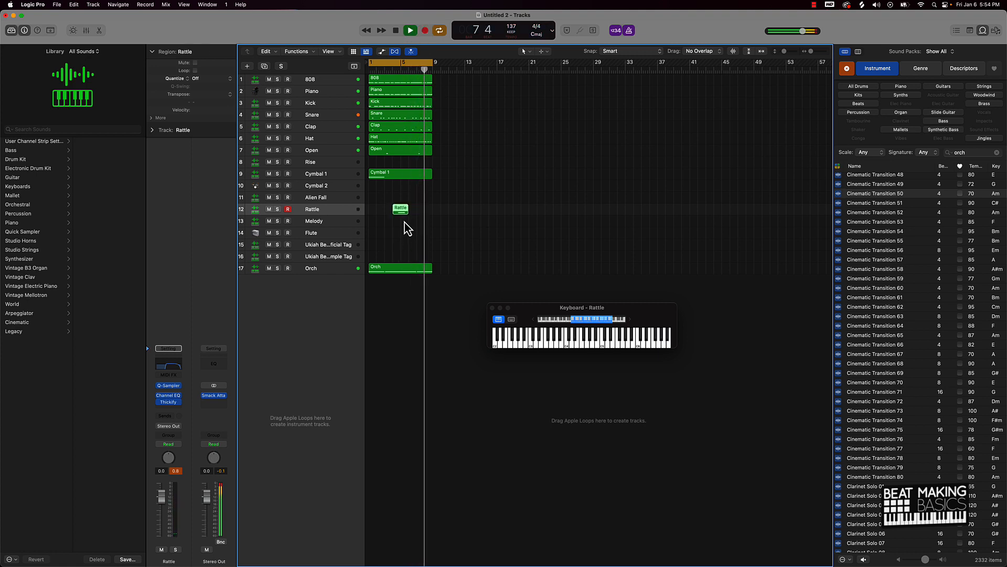
Step: Lower the Rattle track's volume to -7.0 dB and extend its region across the whole eight-bar cycle
{"action": "left_click_drag", "start_coordinate": [161, 505], "coordinate": [161, 518]}
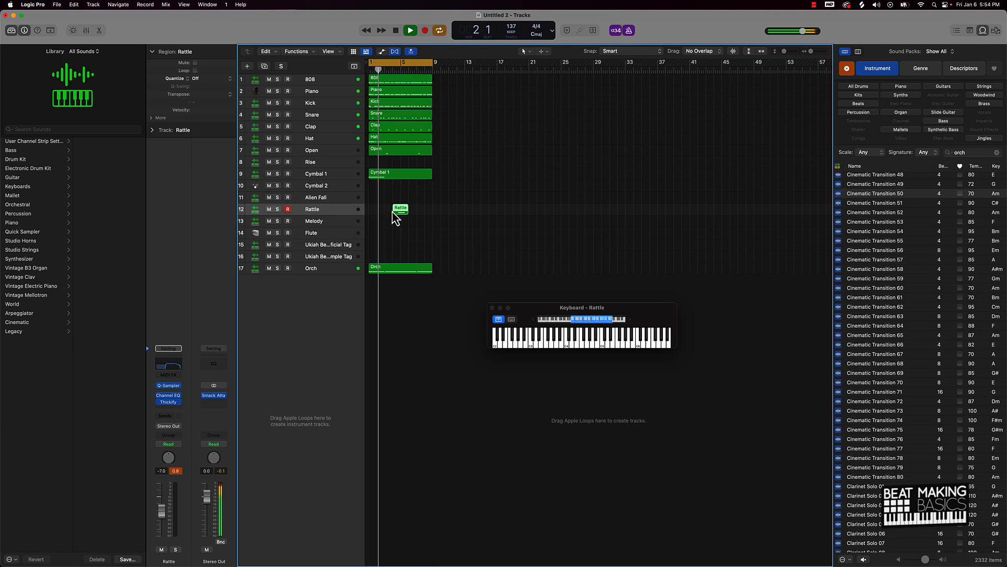
{"action": "left_click_drag", "start_coordinate": [393, 210], "coordinate": [434, 220]}
{"action": "key", "text": "space"}
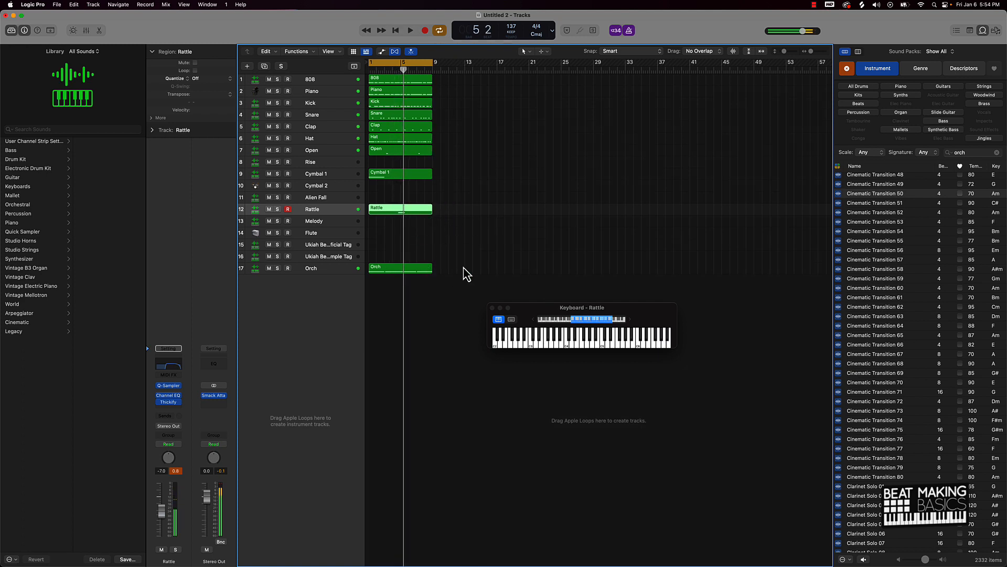
Step: Bounce the Orch region in place to a new track named Orch_bip, muting the source and leaving Normalize off
{"action": "left_click", "coordinate": [393, 268]}
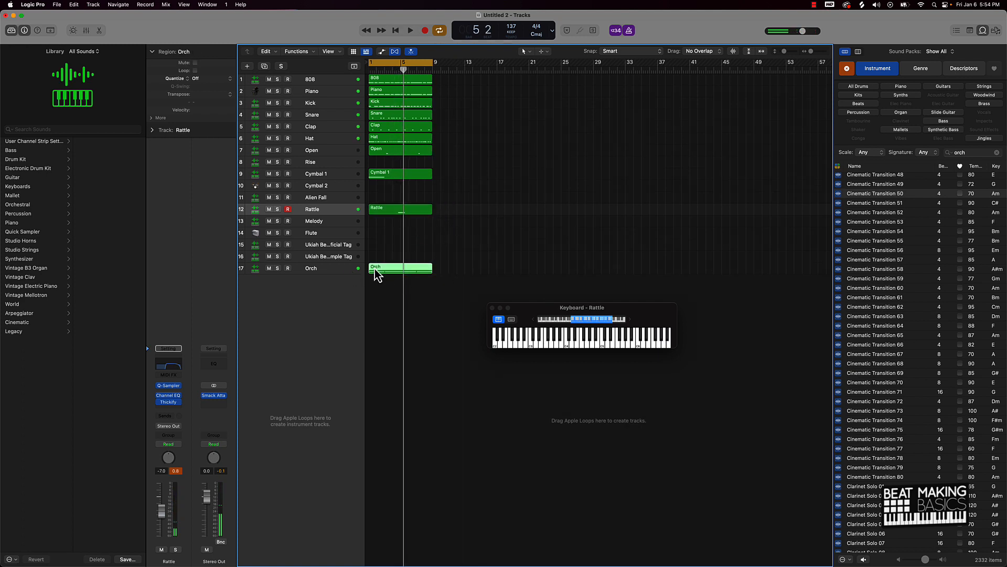
{"action": "right_click", "coordinate": [377, 273]}
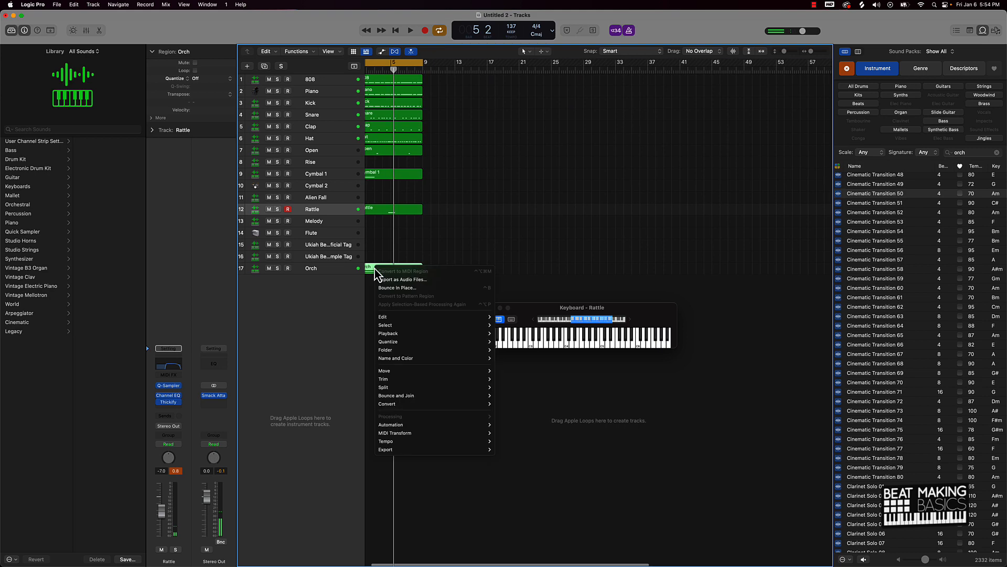
{"action": "left_click", "coordinate": [406, 288]}
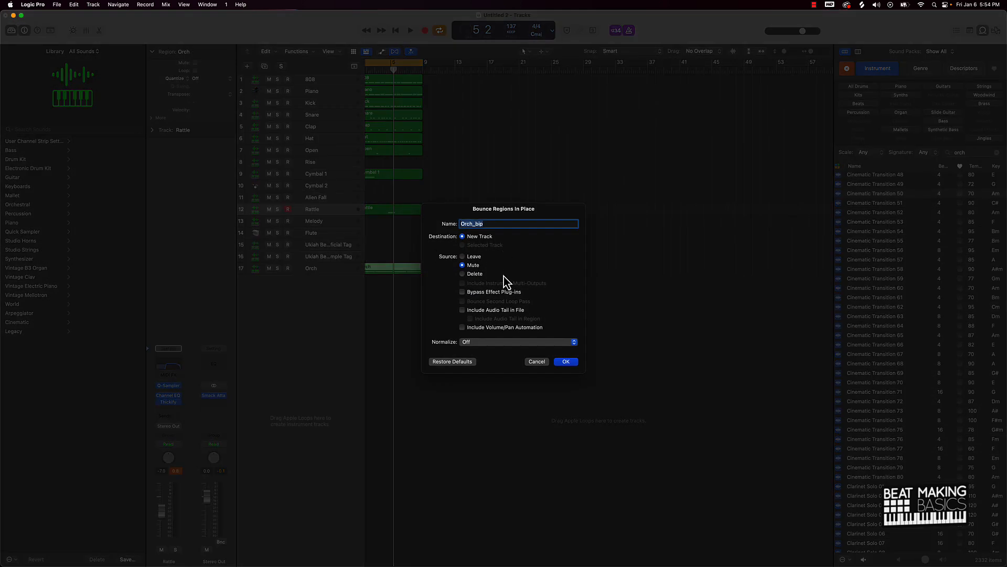
{"action": "left_click", "coordinate": [558, 361]}
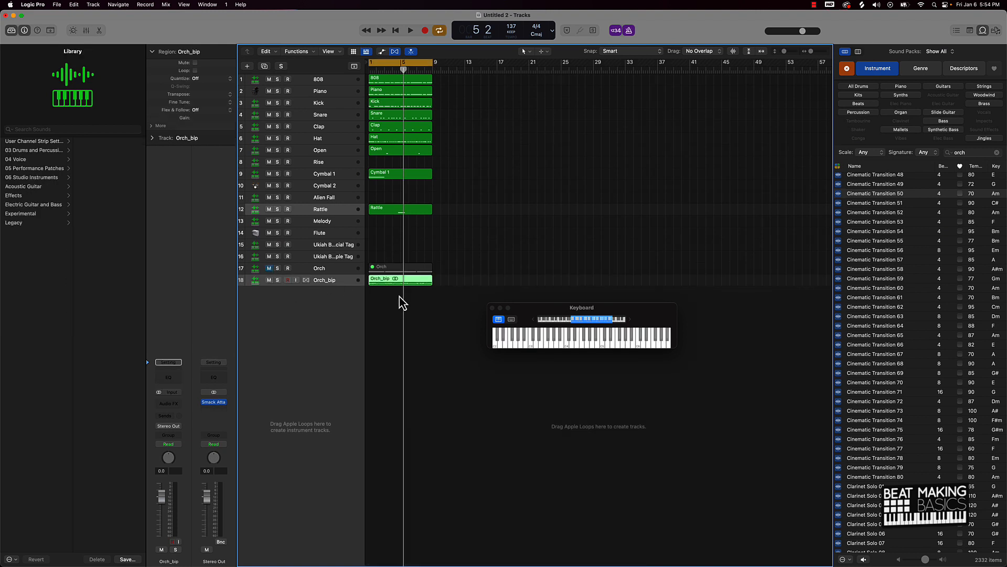
Step: Delete the bounced Orch_bip track and unmute the original Orch track
{"action": "left_click_drag", "start_coordinate": [386, 282], "coordinate": [270, 284]}
{"action": "key", "text": "super+BackSpace"}
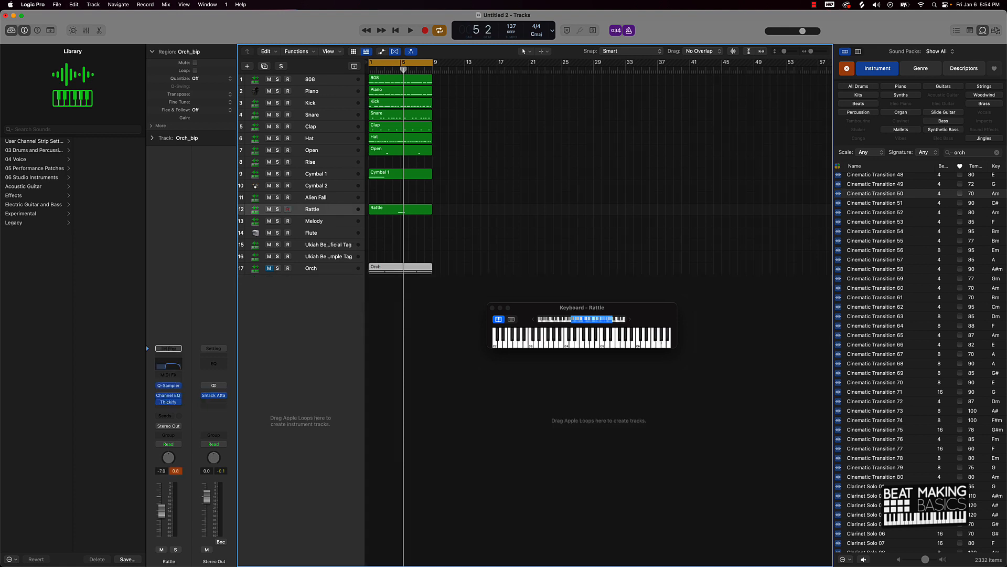
{"action": "left_click", "coordinate": [269, 268]}
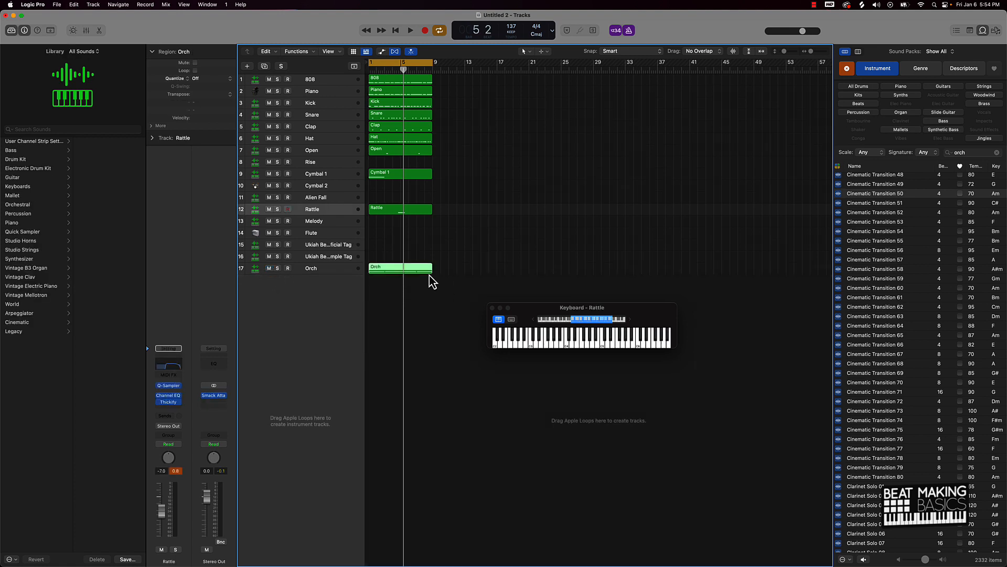
Step: Create a new Quick Sampler track from the Orch region and audition its C4 key in the Piano Roll
{"action": "left_click_drag", "start_coordinate": [388, 272], "coordinate": [291, 296]}
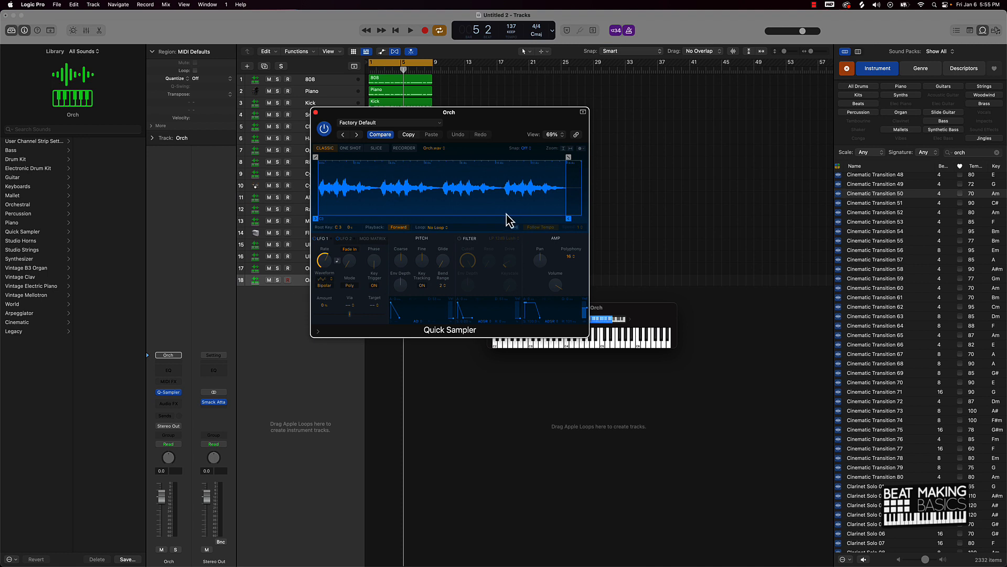
{"action": "left_click", "coordinate": [315, 112]}
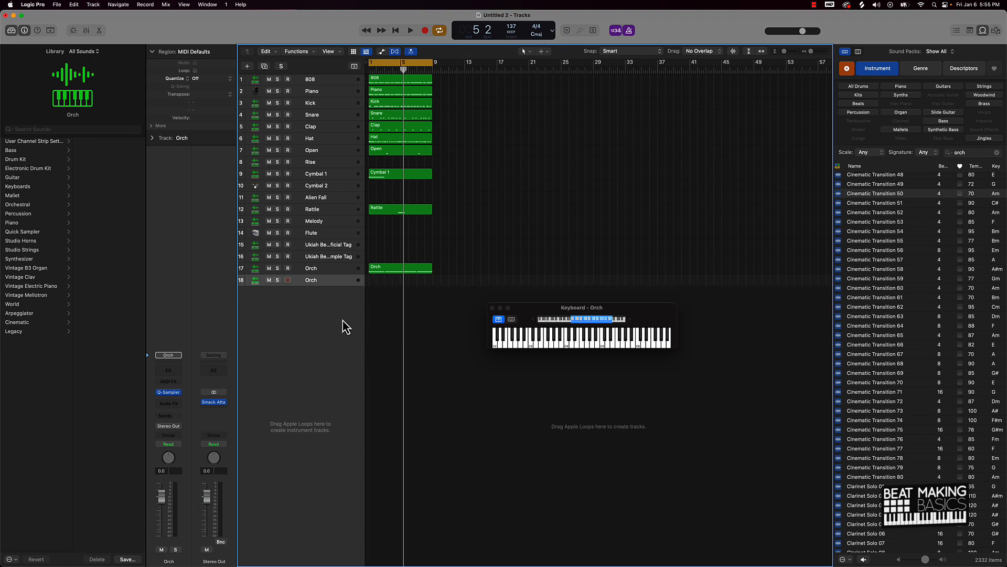
{"action": "key", "text": "Return"}
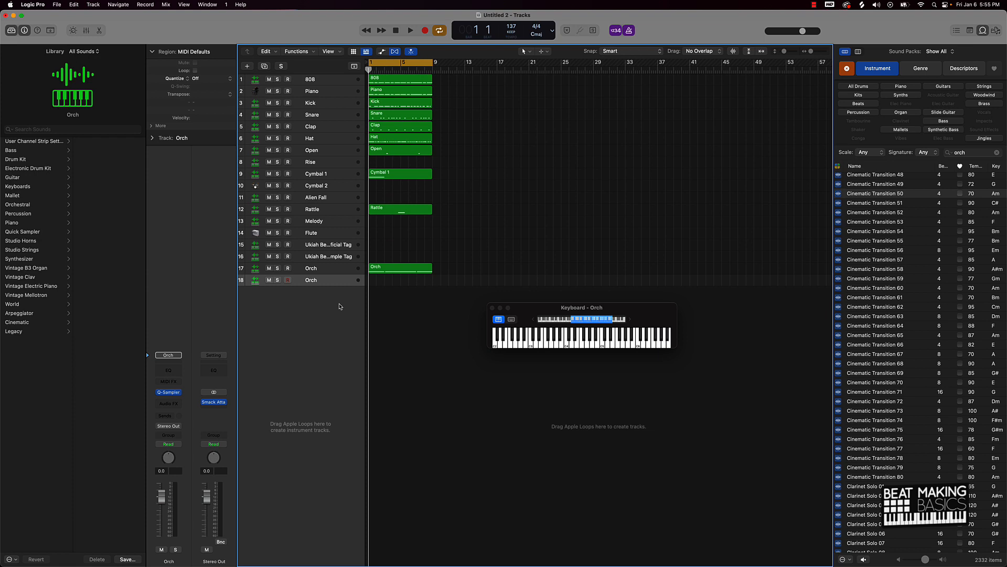
{"action": "key", "text": "e"}
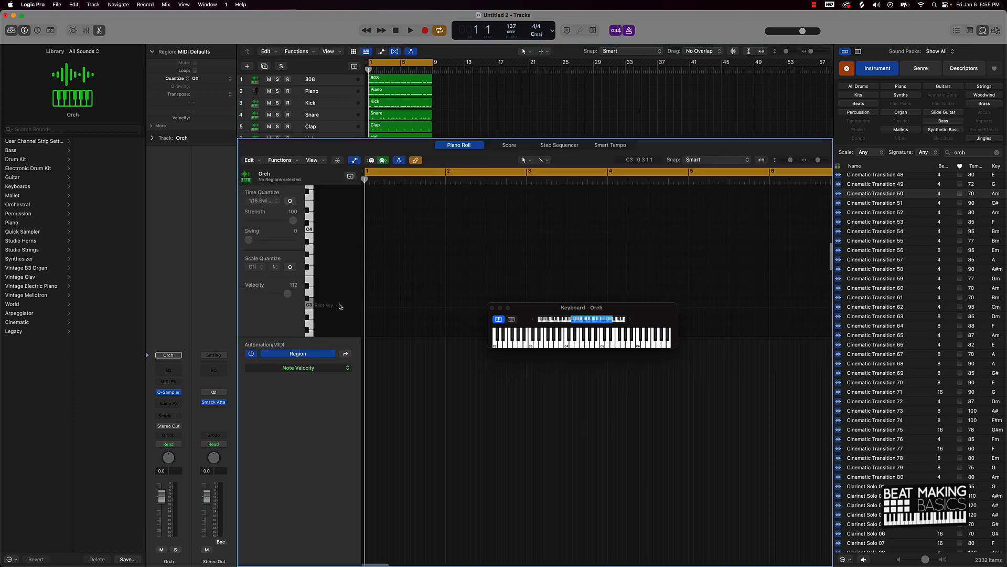
{"action": "left_click", "coordinate": [313, 232]}
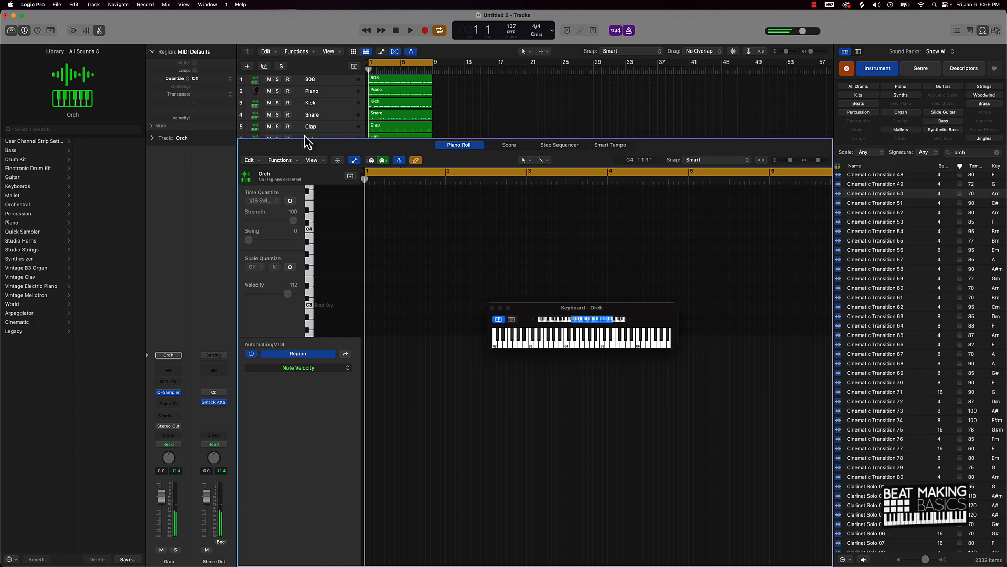
Step: Turn on Flex in the new Orch track's Quick Sampler and audition C4 again
{"action": "left_click", "coordinate": [168, 392]}
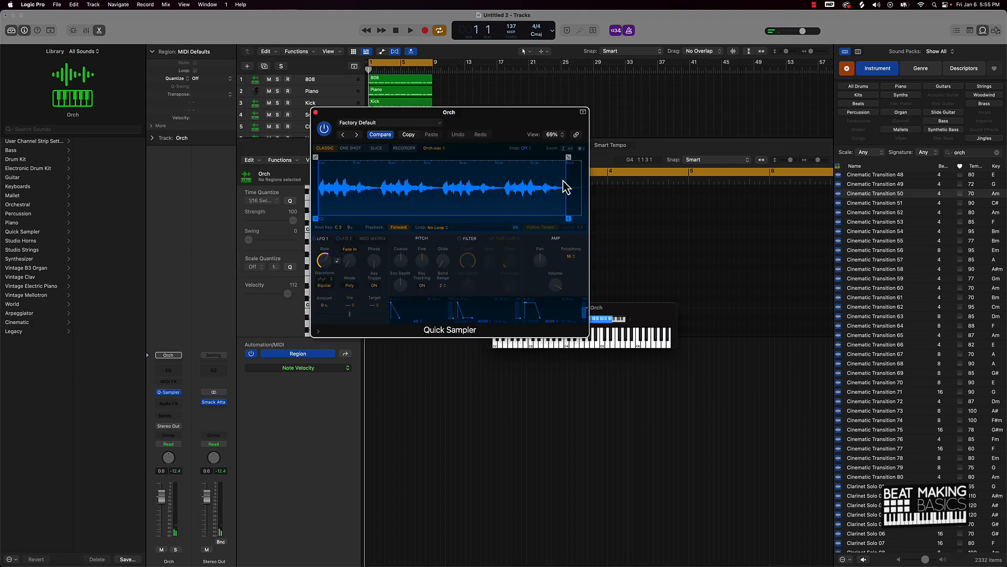
{"action": "left_click", "coordinate": [516, 227]}
{"action": "left_click", "coordinate": [315, 112]}
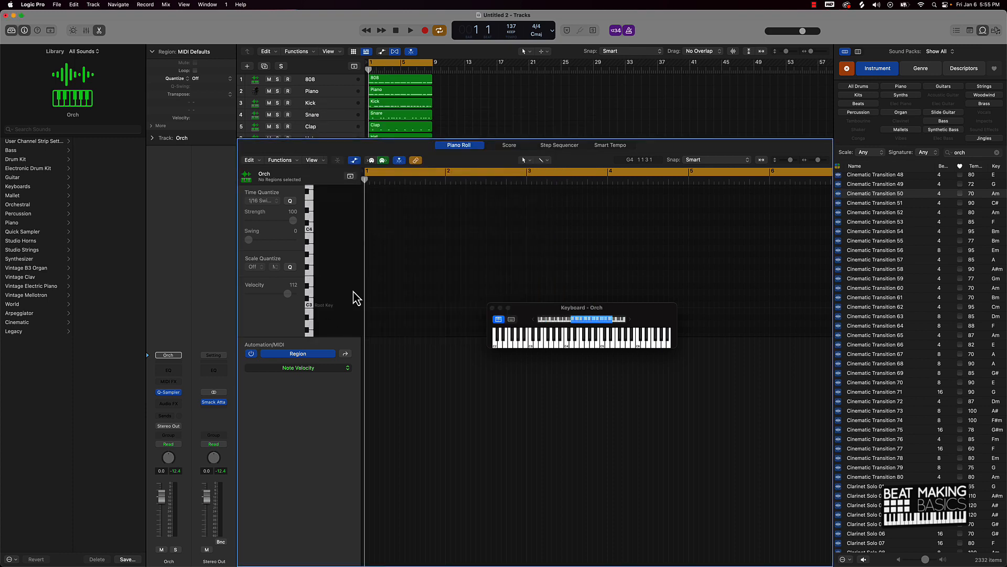
{"action": "left_click", "coordinate": [310, 230]}
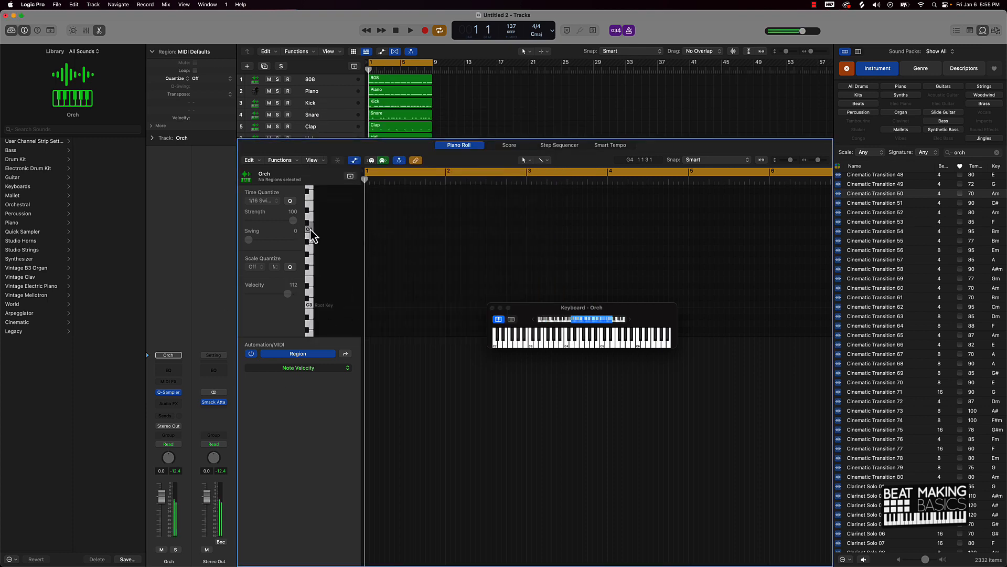
Step: Add a C4 note at bar 1 on the new Orch track, lengthen it and extend its region to eight bars
{"action": "left_click", "coordinate": [369, 231]}
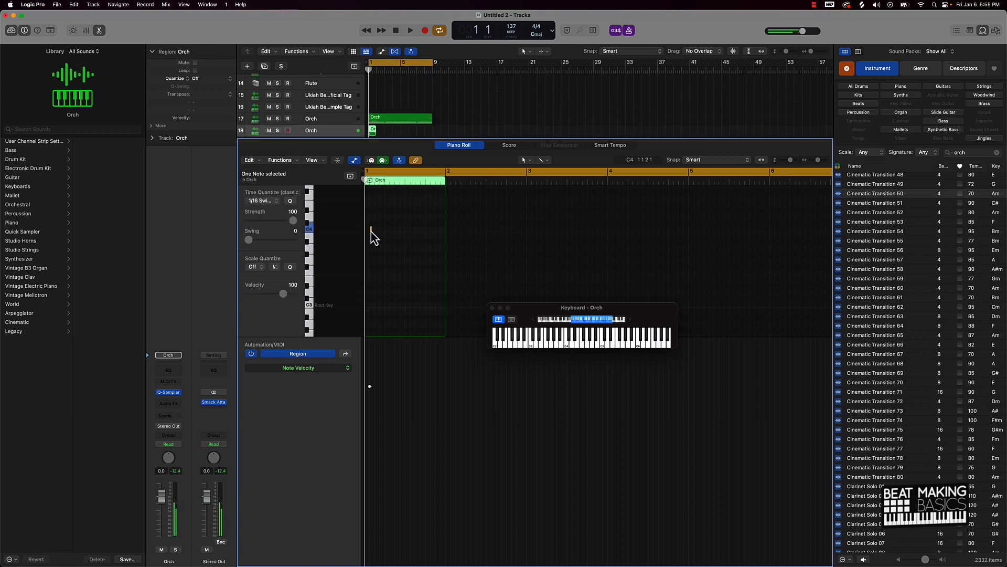
{"action": "left_click_drag", "start_coordinate": [371, 230], "coordinate": [400, 234]}
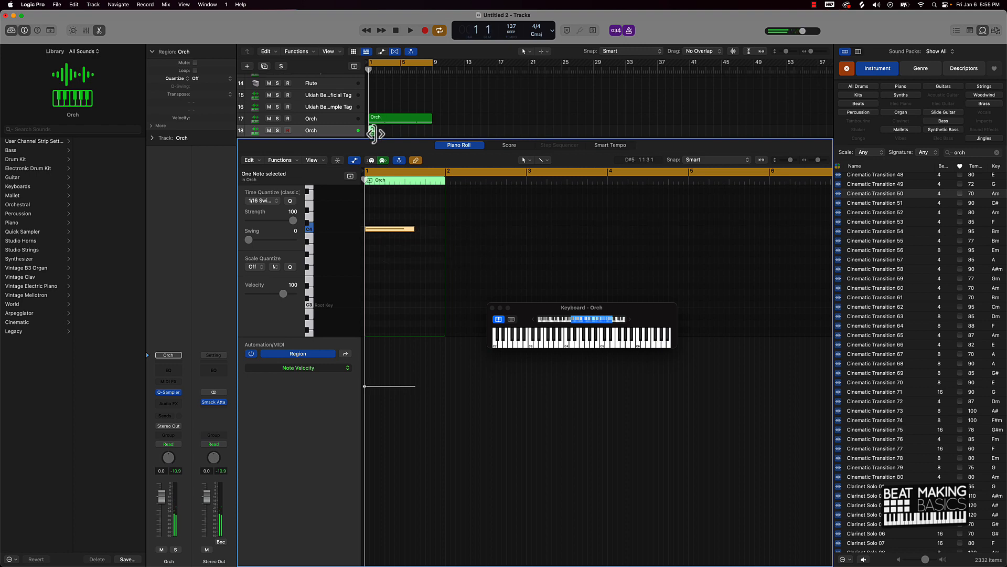
{"action": "left_click_drag", "start_coordinate": [373, 134], "coordinate": [432, 129]}
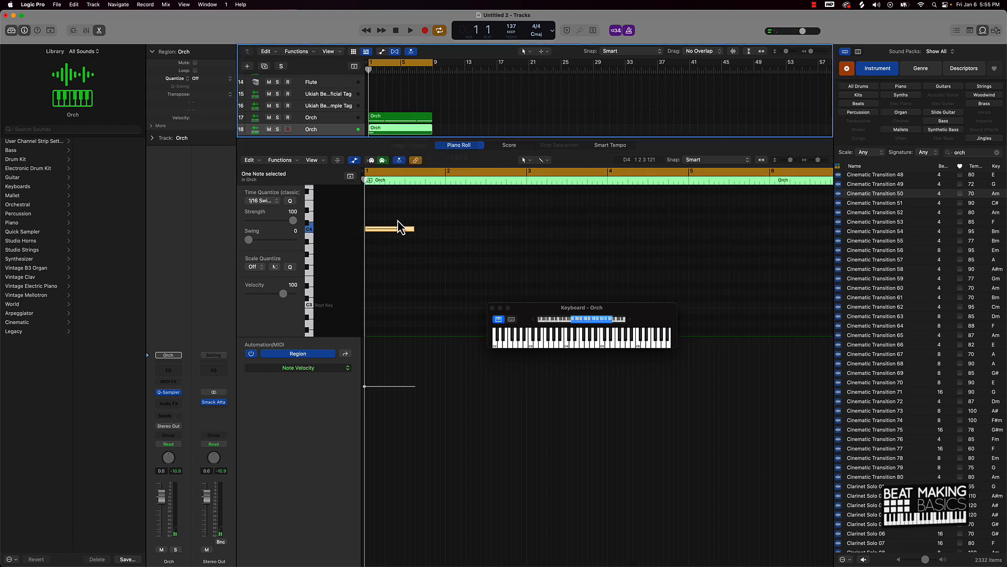
Step: Stretch the C4 note to the end of the region with Trim Note End to Following Notes (Force Legato)
{"action": "right_click", "coordinate": [399, 231]}
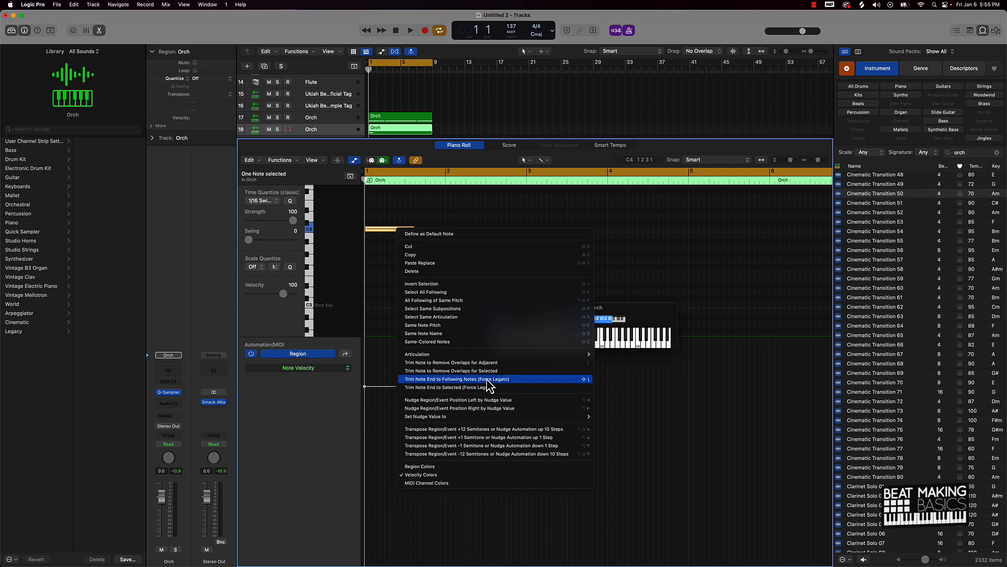
{"action": "left_click", "coordinate": [487, 379]}
{"action": "left_click", "coordinate": [430, 209]}
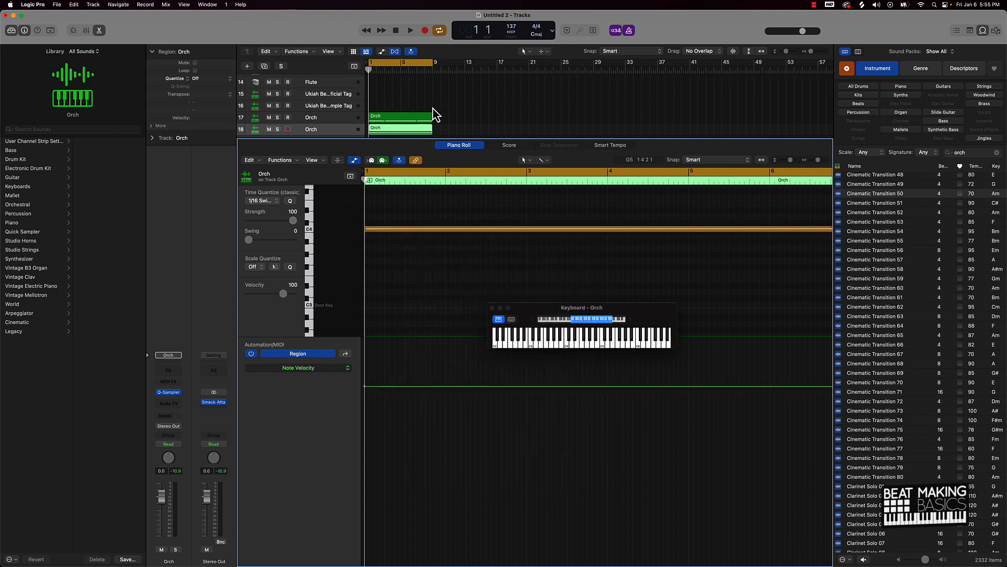
Step: Play back the beat briefly with the new Orch part and close the Piano Roll
{"action": "key", "text": "space"}
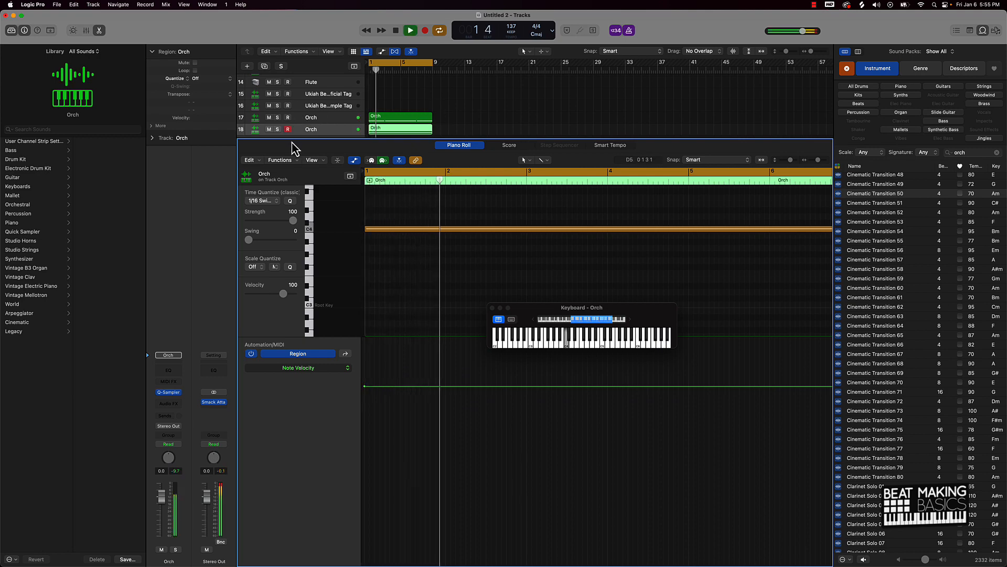
{"action": "key", "text": "space"}
{"action": "left_click", "coordinate": [382, 131]}
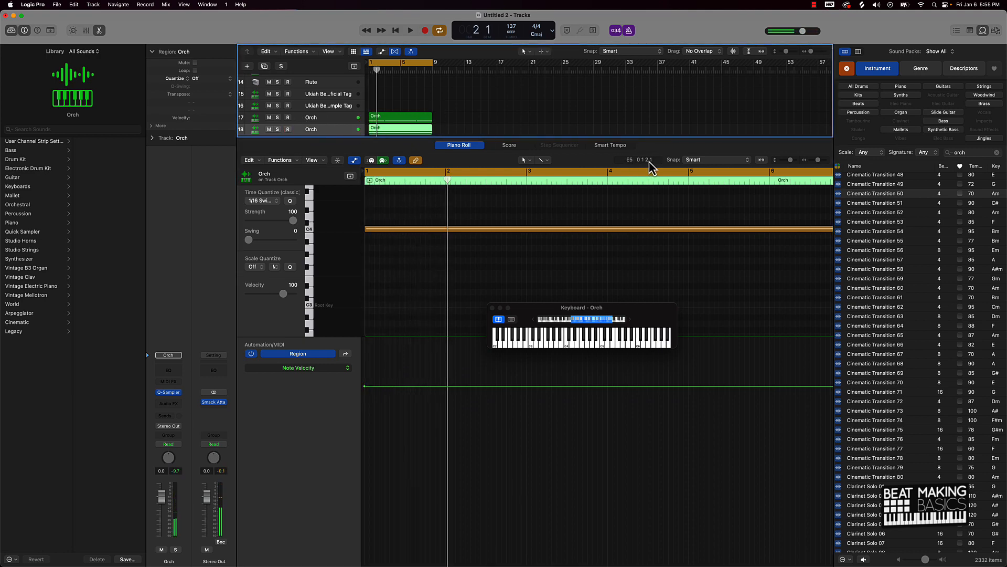
{"action": "left_click", "coordinate": [495, 125]}
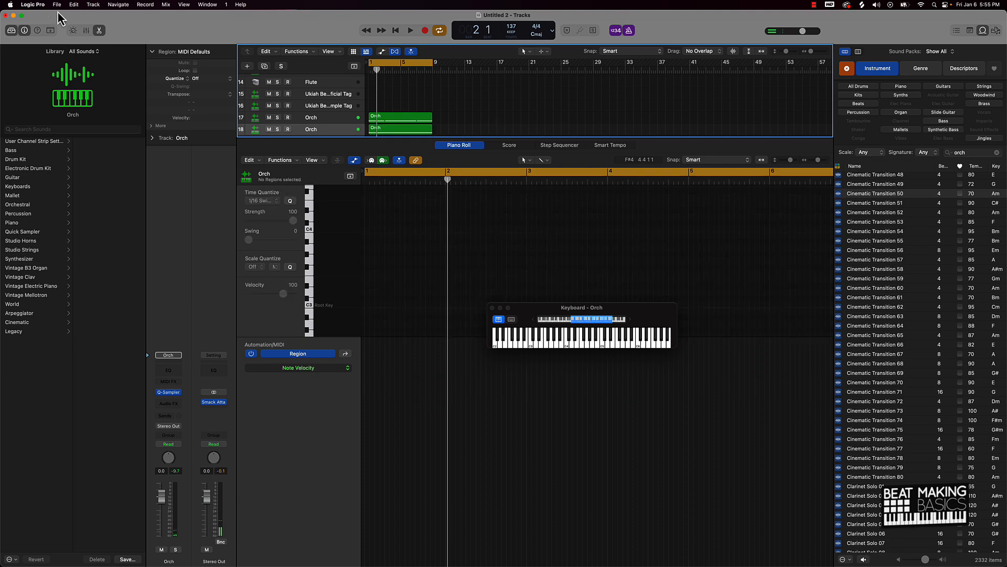
{"action": "left_click", "coordinate": [99, 31]}
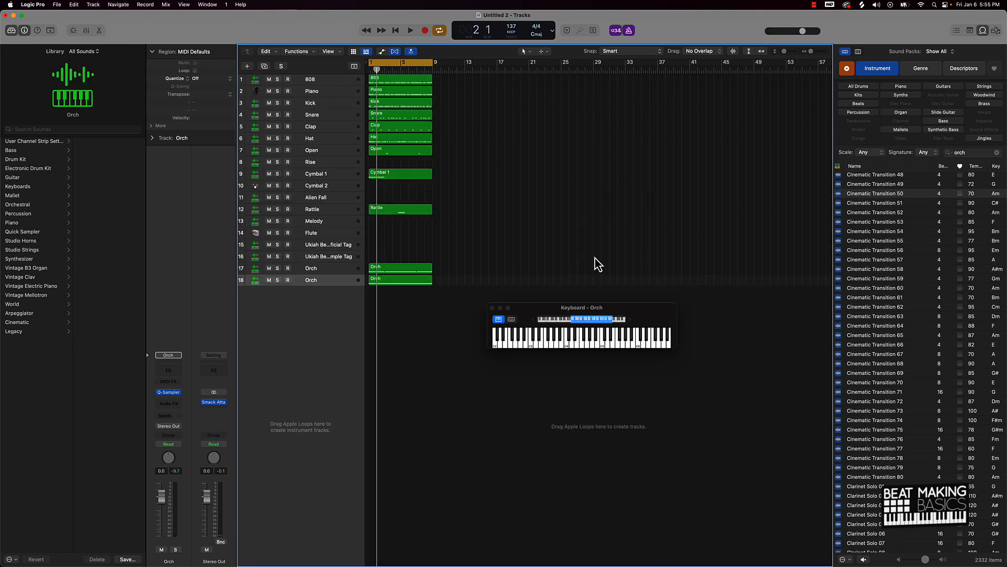
Step: Audition orchestral loops in the loop list, including Church Organ Melody 21, Caravan Clarinet 01, Caravan Low Strings 01 and Caravan Strings
{"action": "scroll", "coordinate": [890, 346], "scroll_direction": "up", "scroll_amount": 15}
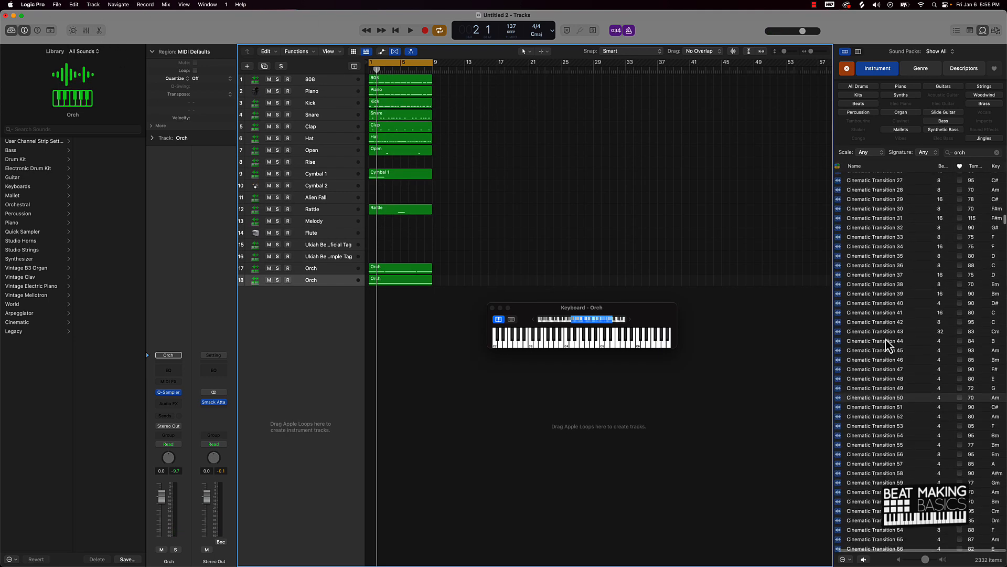
{"action": "left_click", "coordinate": [875, 294]}
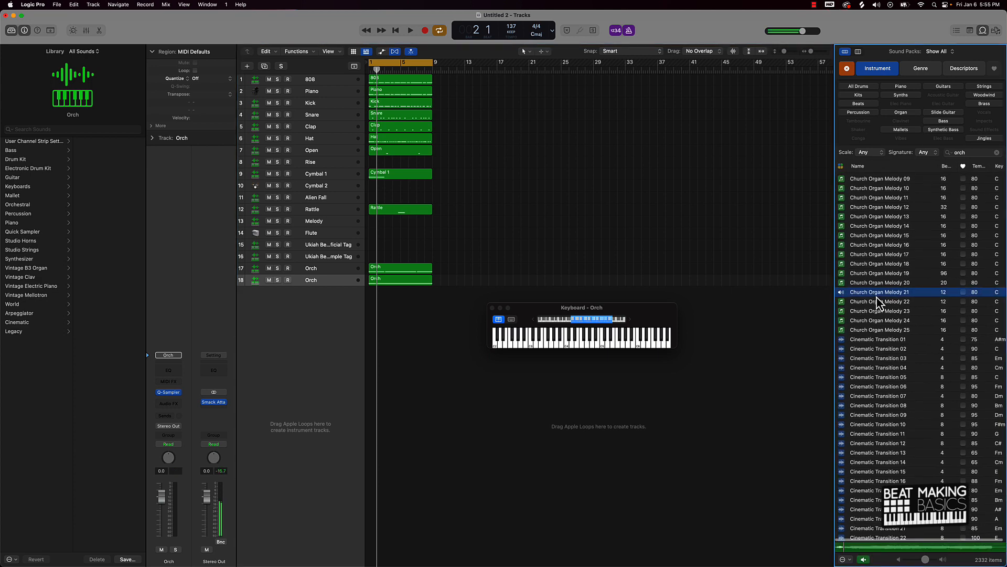
{"action": "scroll", "coordinate": [874, 236], "scroll_direction": "up", "scroll_amount": 5}
{"action": "left_click", "coordinate": [873, 235]}
{"action": "scroll", "coordinate": [873, 240], "scroll_direction": "up", "scroll_amount": 9}
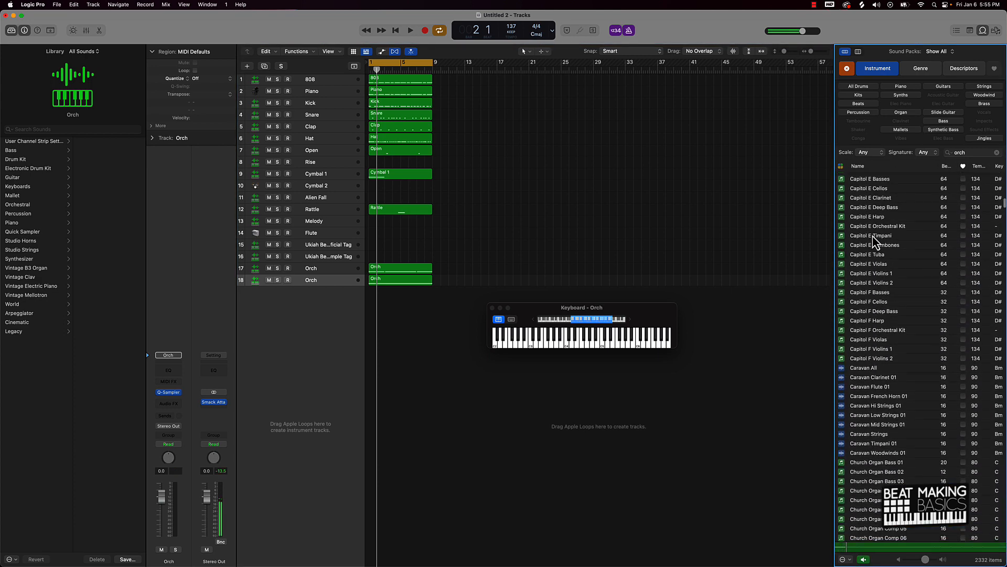
{"action": "left_click", "coordinate": [873, 237]}
{"action": "left_click", "coordinate": [882, 379]}
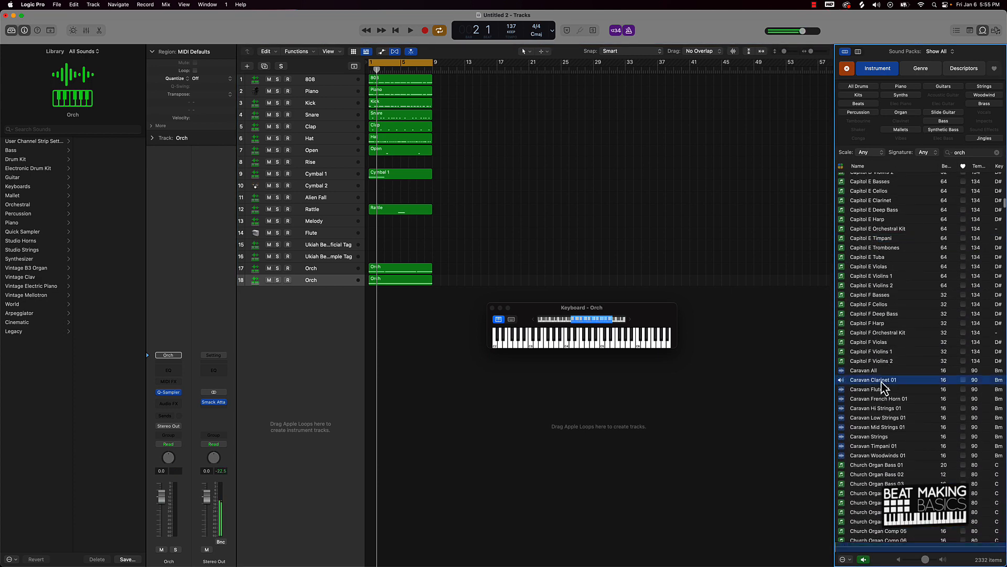
{"action": "left_click", "coordinate": [880, 417]}
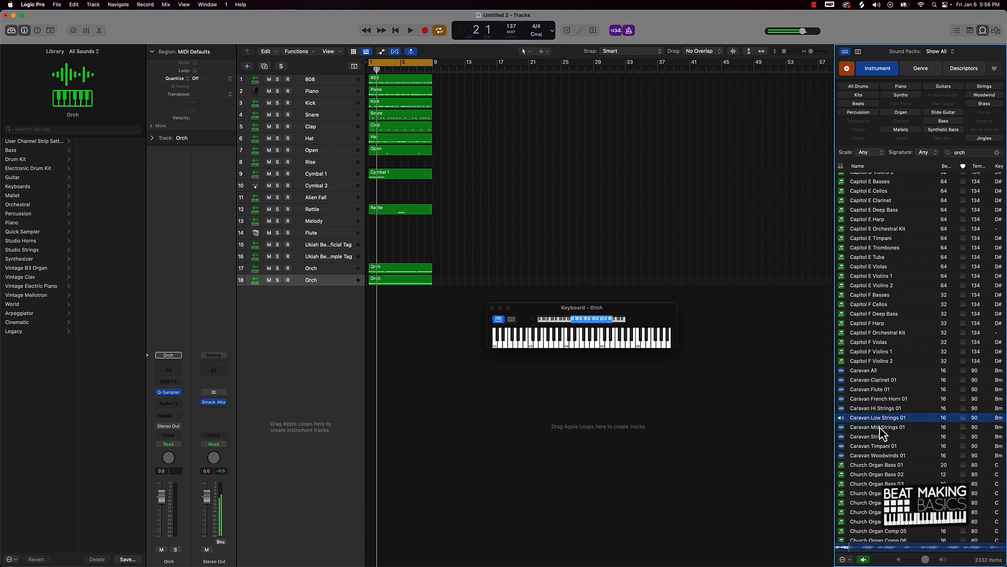
{"action": "left_click", "coordinate": [883, 437]}
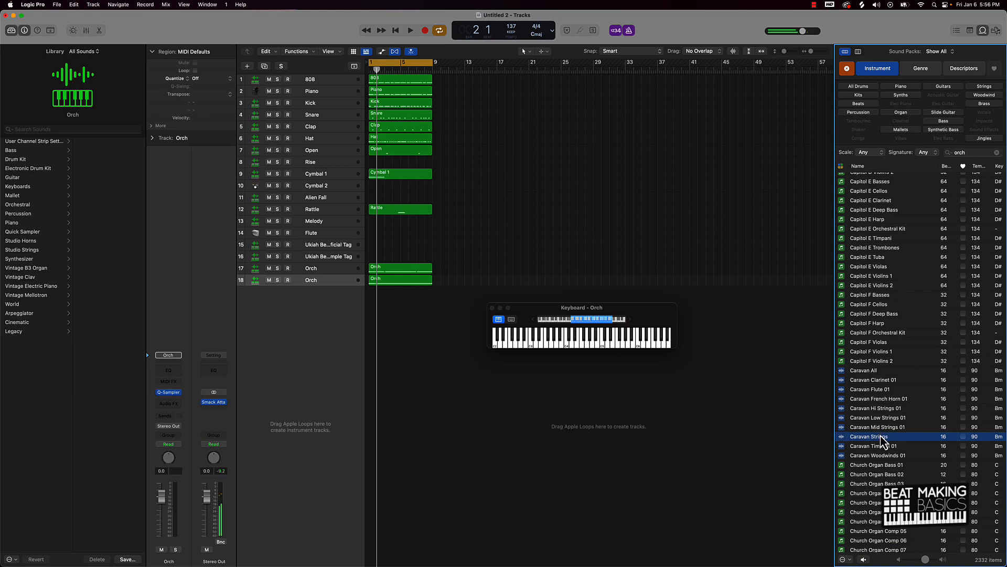
Step: Audition the Autumn Violin 02 loop, load it into Quick Sampler on a new track and try out its slices
{"action": "scroll", "coordinate": [875, 389], "scroll_direction": "up", "scroll_amount": 15}
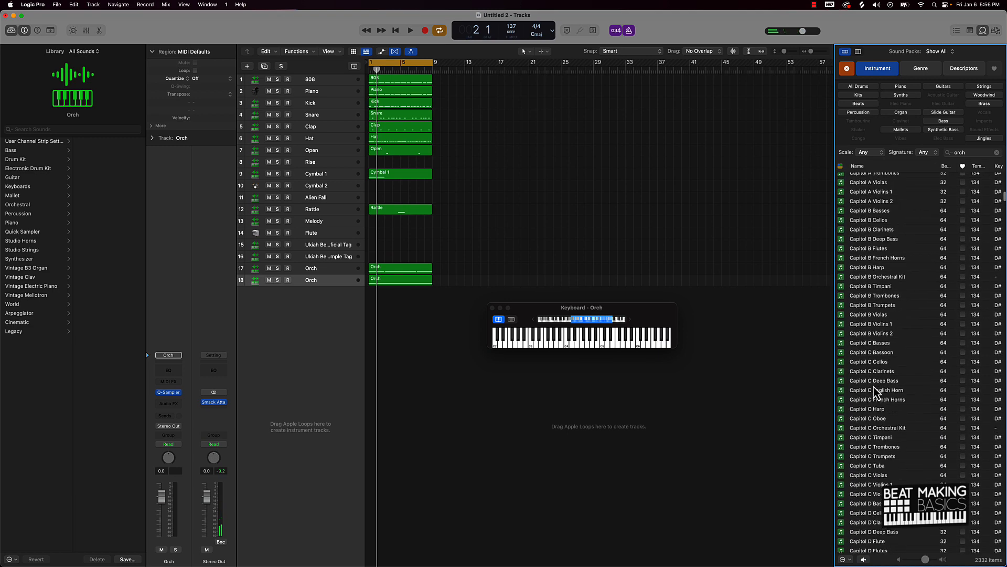
{"action": "scroll", "coordinate": [874, 387], "scroll_direction": "up", "scroll_amount": 12}
{"action": "left_click", "coordinate": [876, 371]}
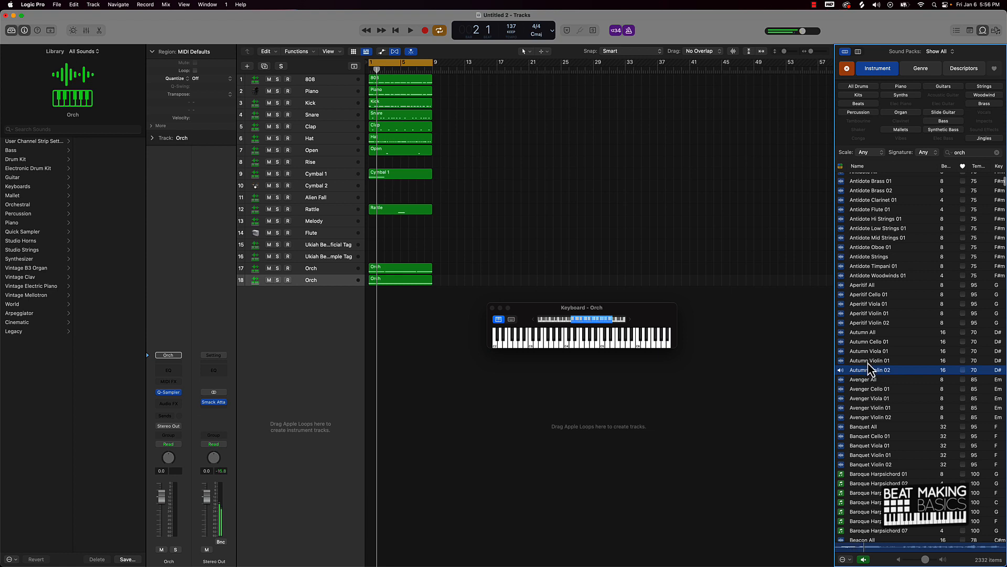
{"action": "left_click", "coordinate": [871, 372]}
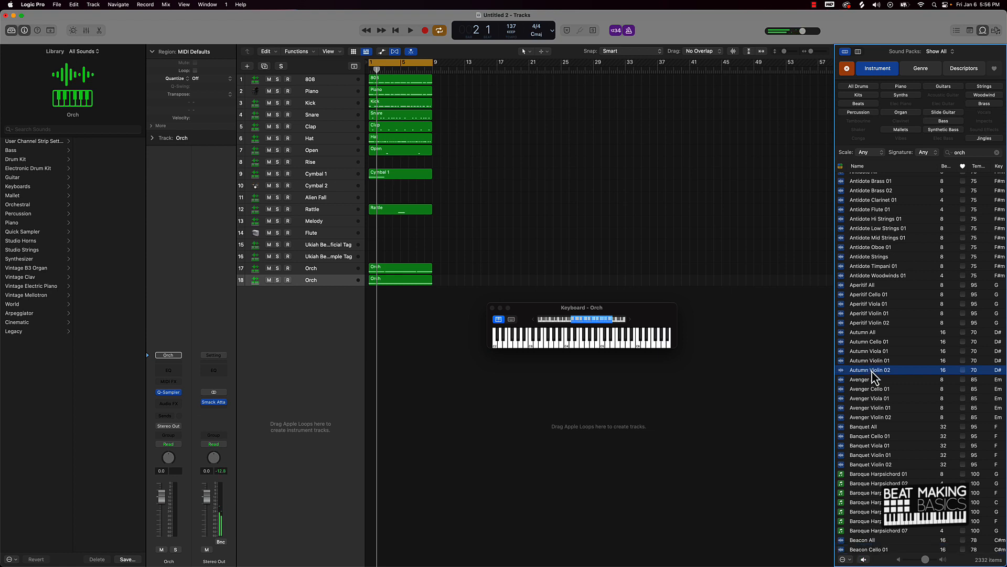
{"action": "left_click_drag", "start_coordinate": [874, 377], "coordinate": [294, 314]}
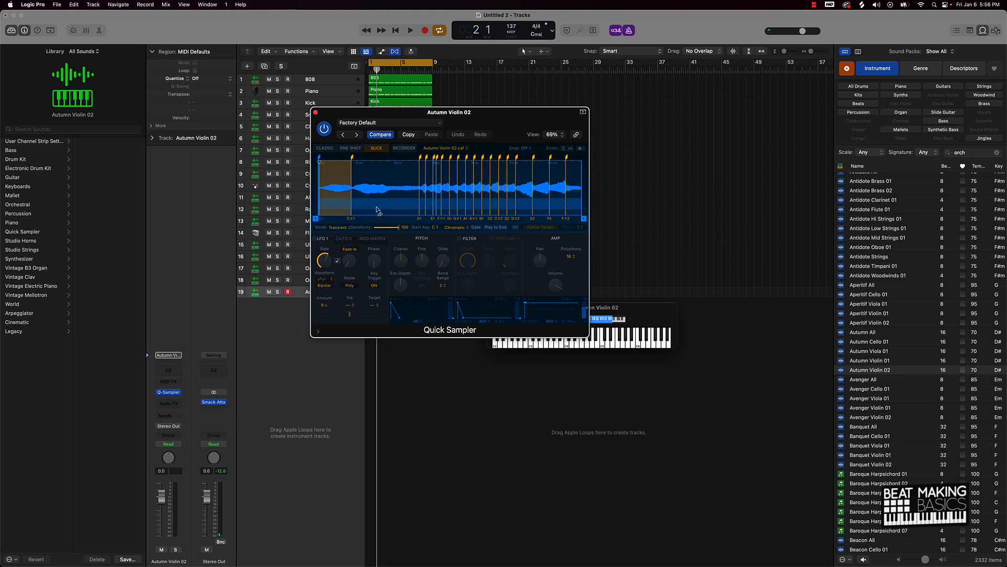
{"action": "left_click", "coordinate": [377, 210]}
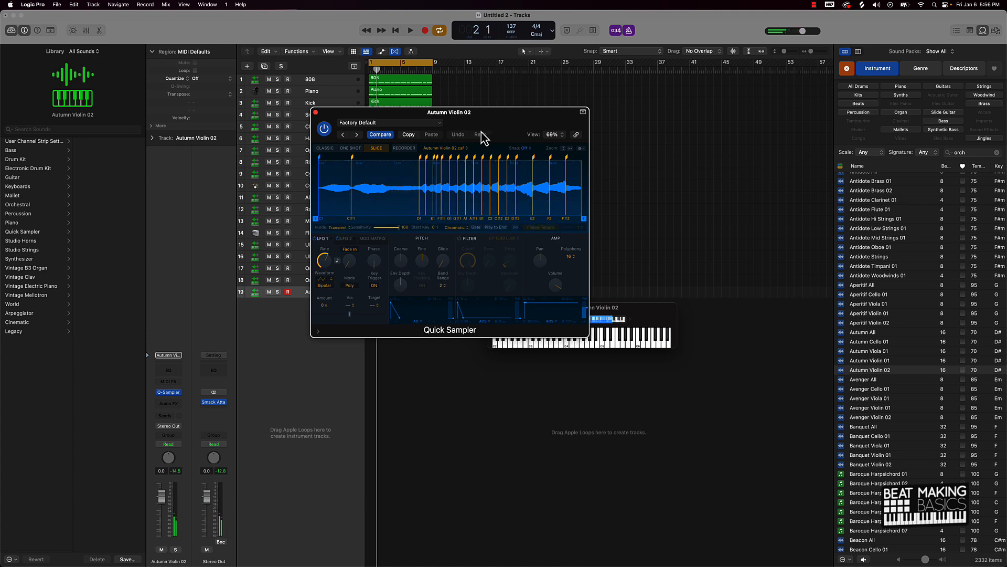
{"action": "left_click_drag", "start_coordinate": [421, 157], "coordinate": [419, 157]}
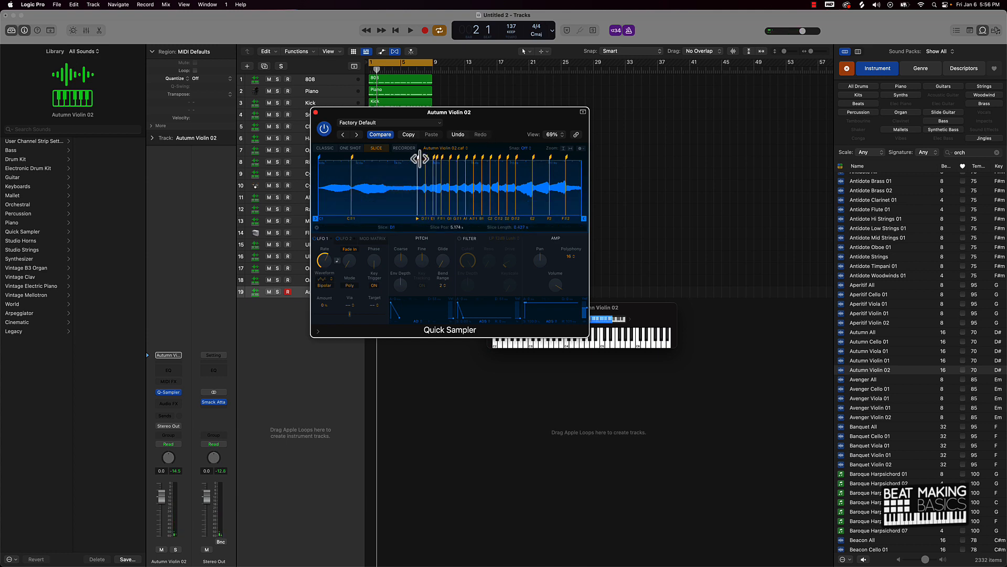
Step: Switch the violin sampler to Classic mode, trim the sample to the second slice with short fades at both ends and turn on Flex
{"action": "left_click", "coordinate": [325, 149]}
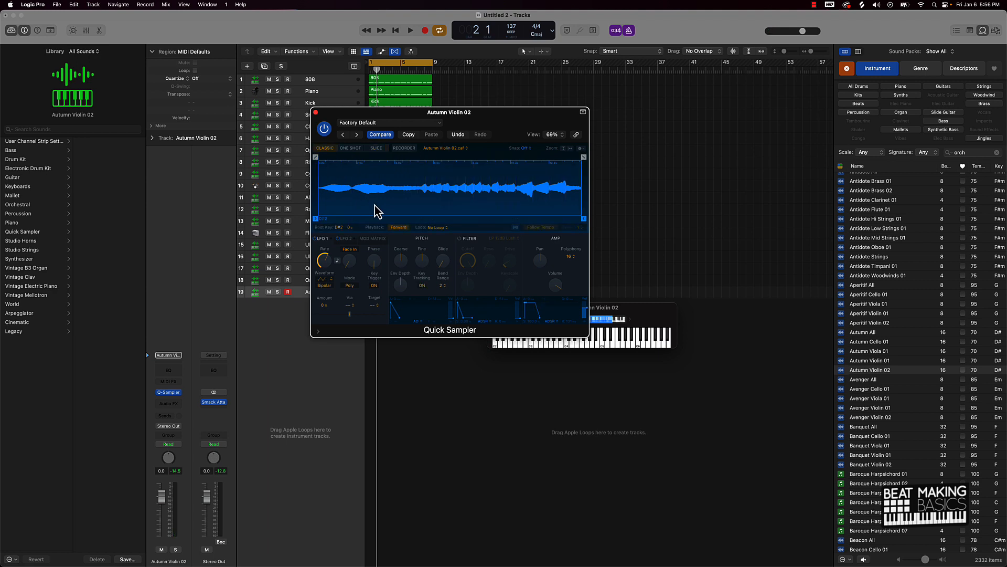
{"action": "left_click_drag", "start_coordinate": [317, 217], "coordinate": [350, 216]}
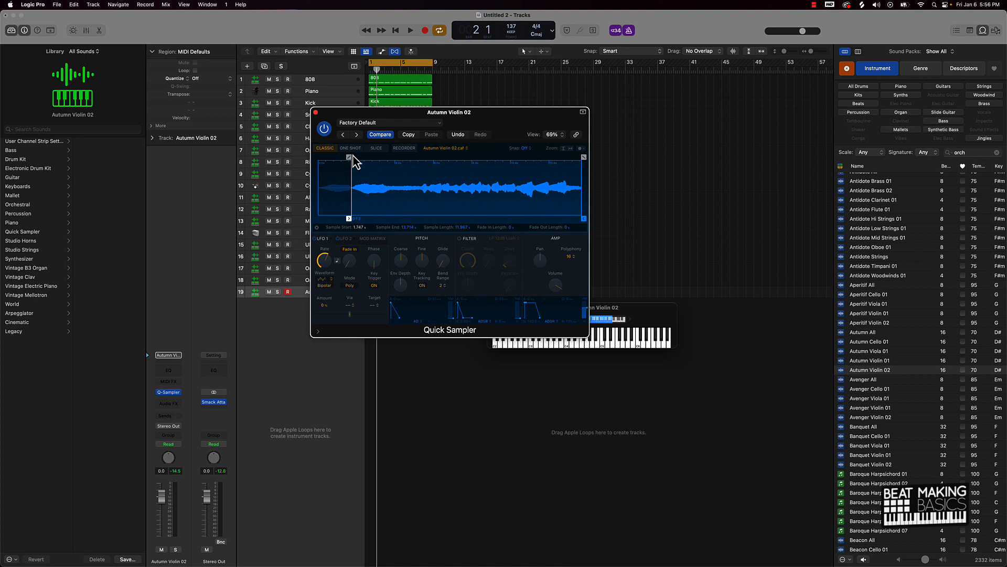
{"action": "left_click_drag", "start_coordinate": [350, 158], "coordinate": [353, 157]}
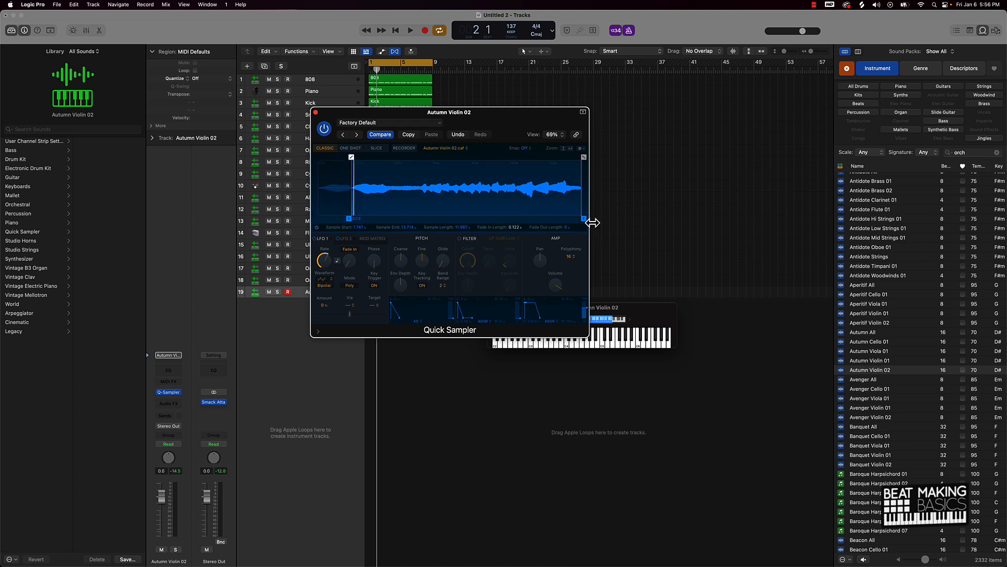
{"action": "left_click_drag", "start_coordinate": [584, 218], "coordinate": [418, 220]}
{"action": "left_click_drag", "start_coordinate": [418, 157], "coordinate": [416, 158]}
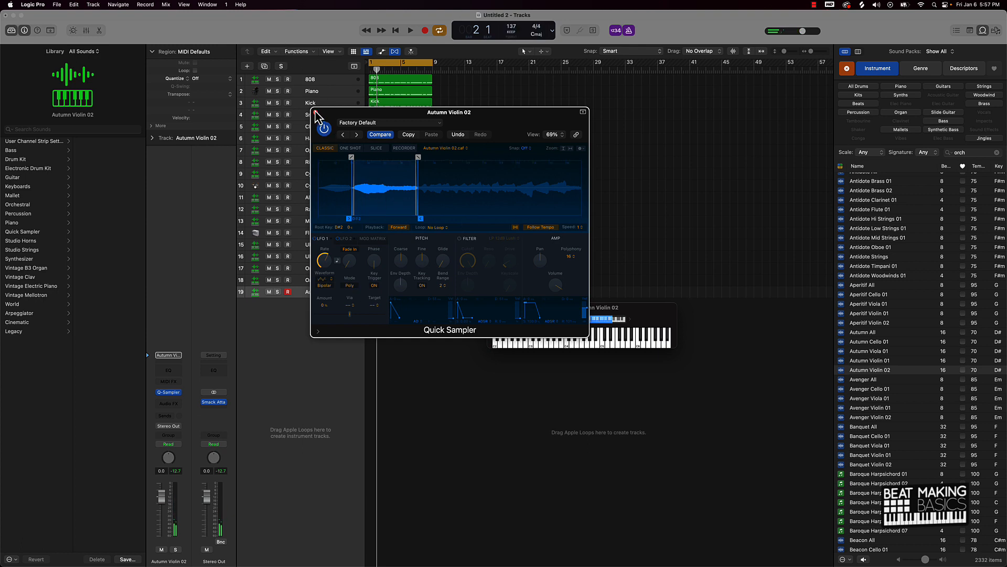
{"action": "left_click", "coordinate": [315, 112]}
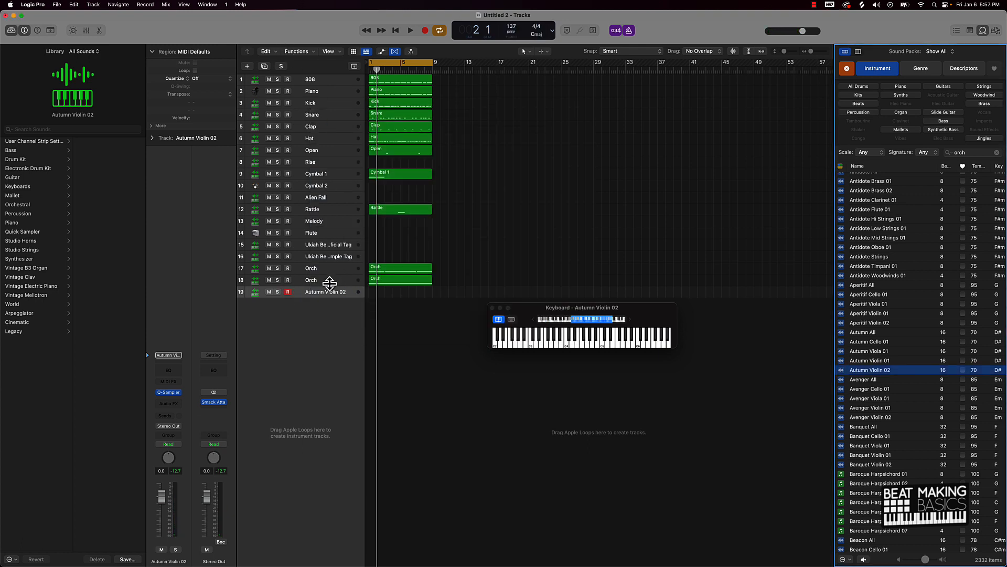
Step: Lower the volume of Orch track 18 to -4.3 dB and Orch track 17 to -5.5 dB
{"action": "left_click", "coordinate": [330, 284]}
{"action": "left_click", "coordinate": [329, 268], "text": "shift"}
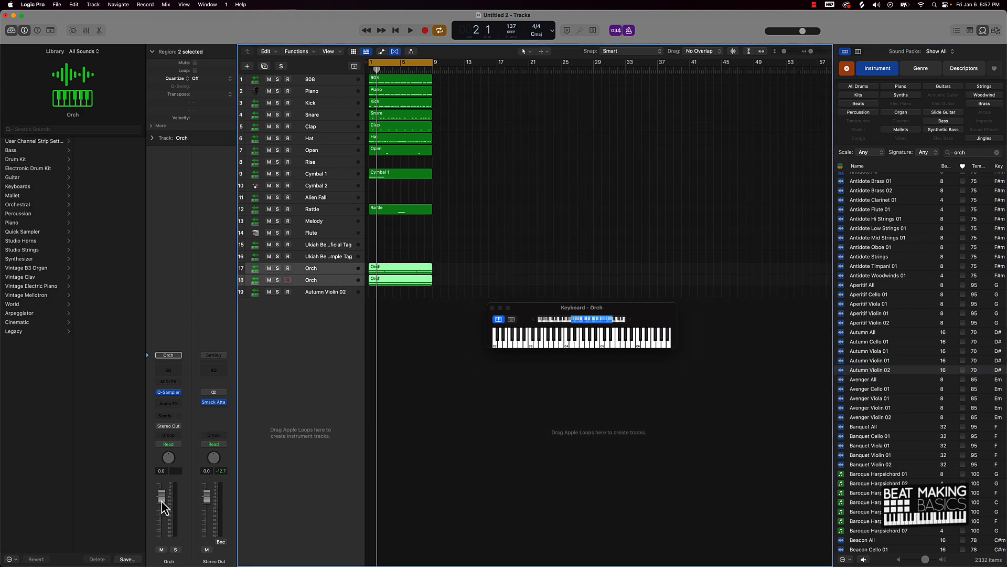
{"action": "left_click_drag", "start_coordinate": [163, 502], "coordinate": [162, 512]}
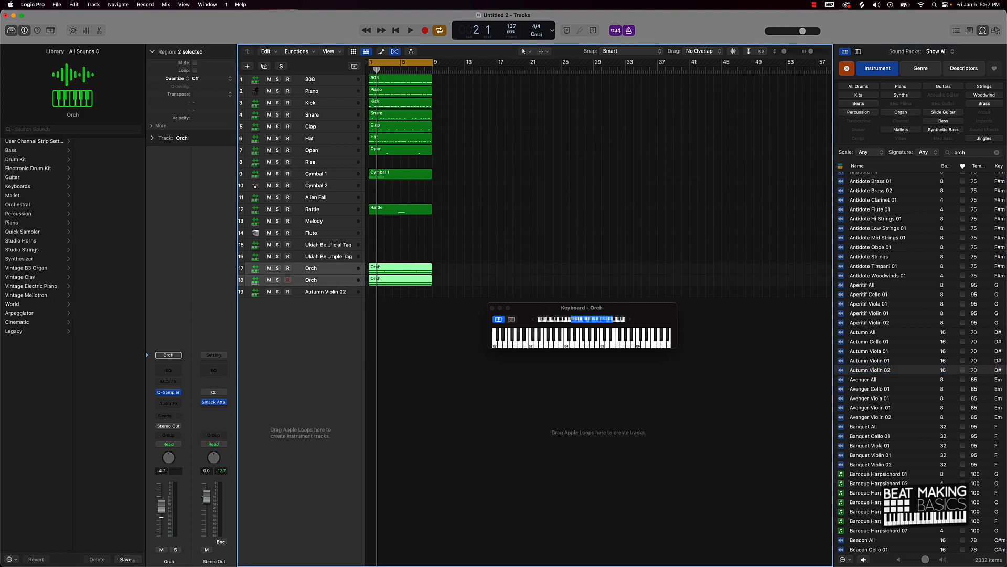
{"action": "left_click", "coordinate": [311, 283]}
{"action": "left_click", "coordinate": [318, 270]}
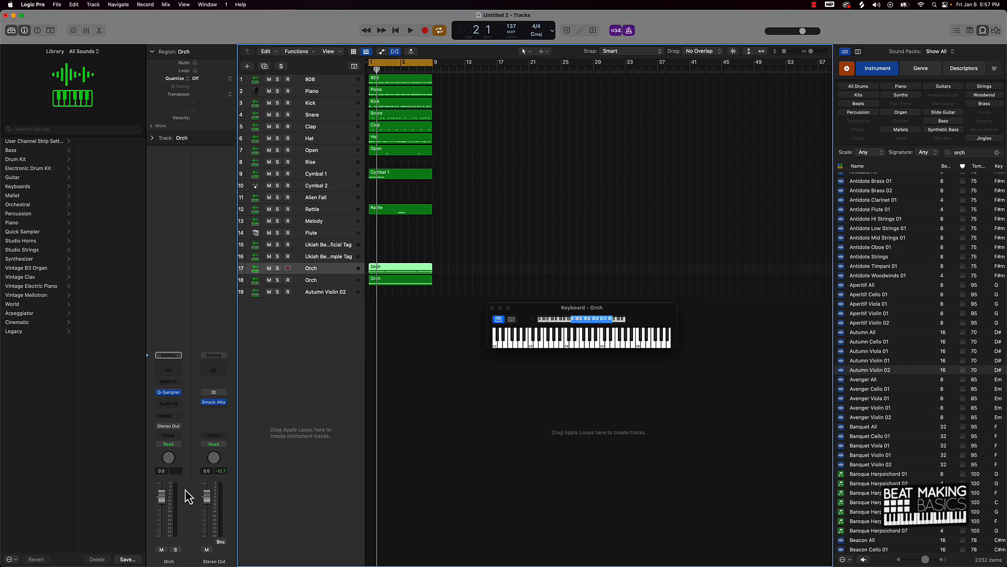
{"action": "left_click_drag", "start_coordinate": [162, 496], "coordinate": [162, 508]}
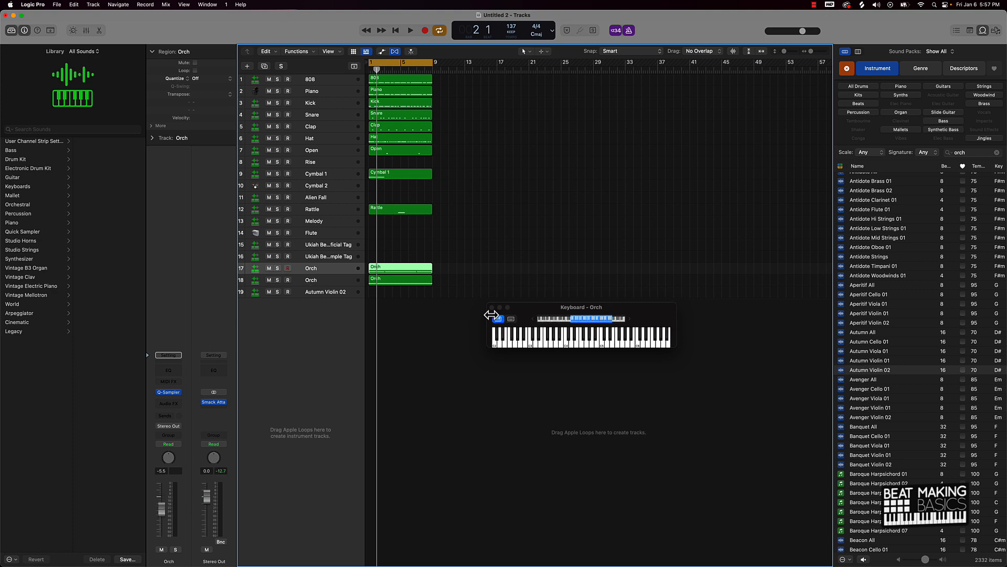
{"action": "left_click", "coordinate": [426, 307]}
Step: Rehearse a violin melody over the beat on the Autumn Violin 02 track and record it as an eight-bar region
{"action": "left_click", "coordinate": [310, 293]}
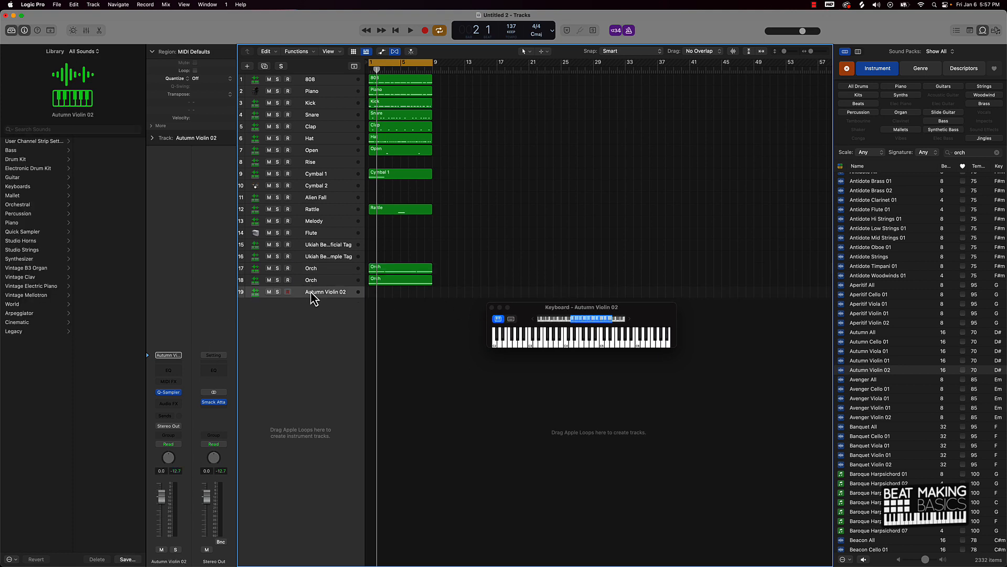
{"action": "key", "text": "space"}
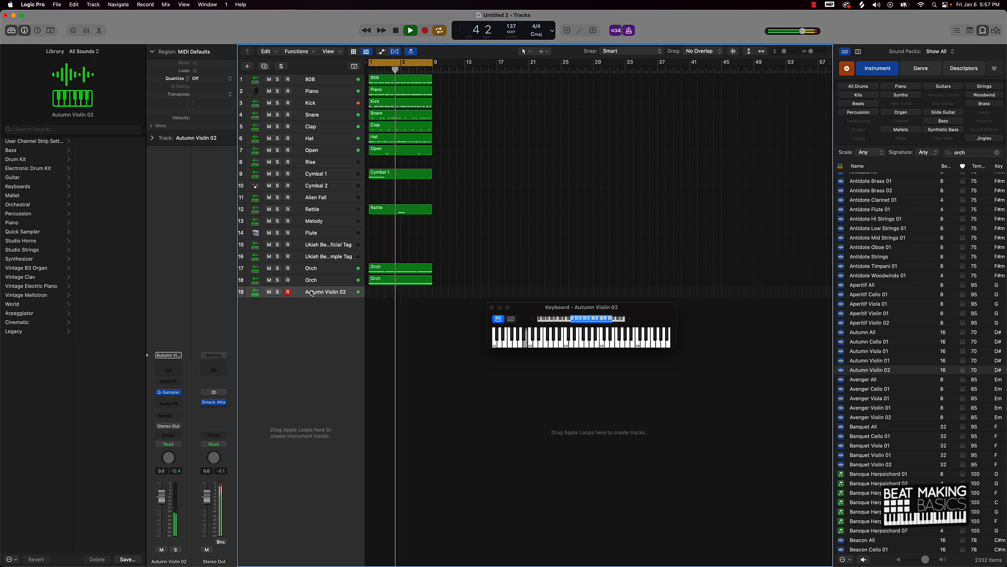
{"action": "key", "text": "space"}
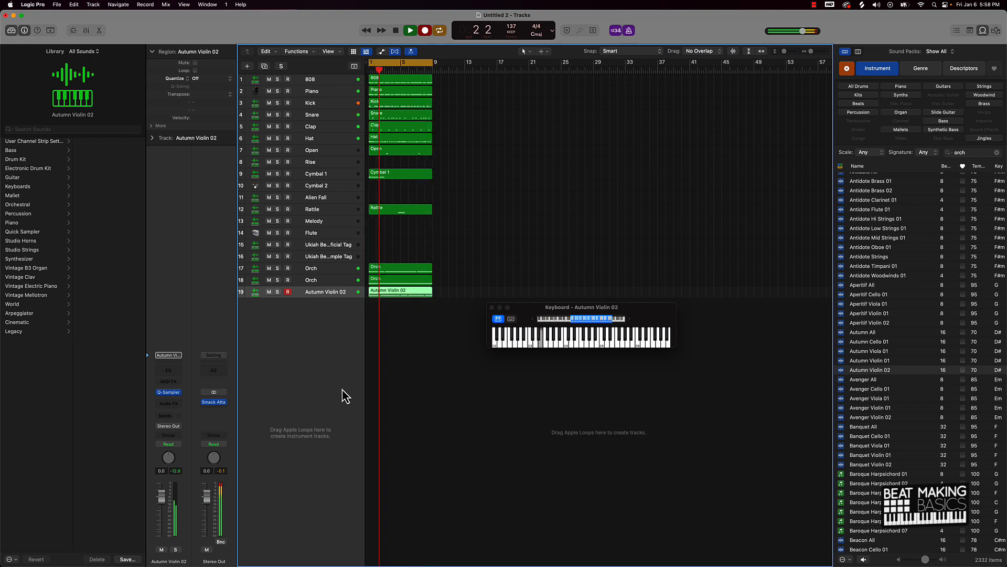
{"action": "key", "text": "space"}
{"action": "left_click", "coordinate": [371, 308]}
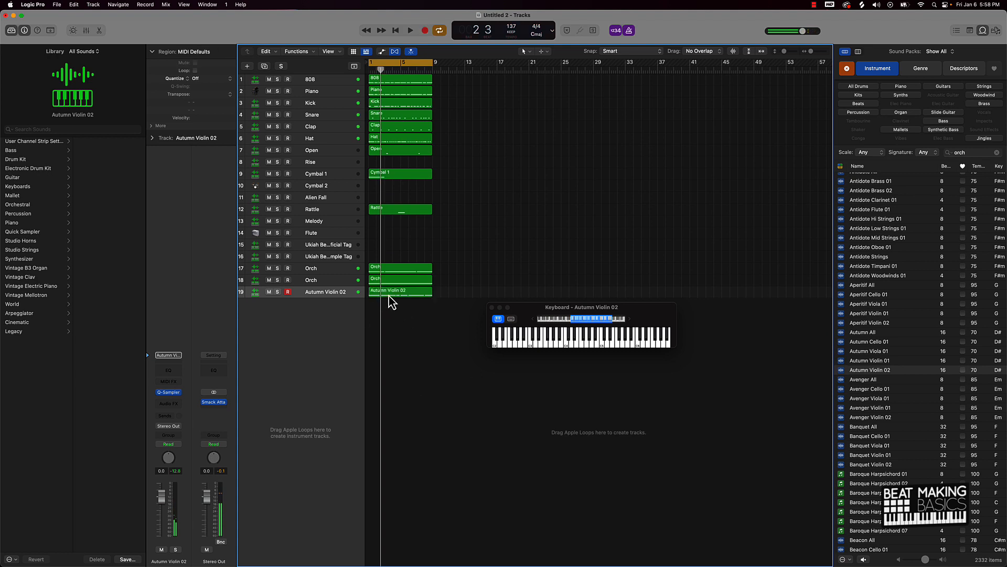
Step: Quantize all notes of the recorded Autumn Violin 02 region to the 1/16 swing grid and close the Piano Roll
{"action": "double_click", "coordinate": [389, 294]}
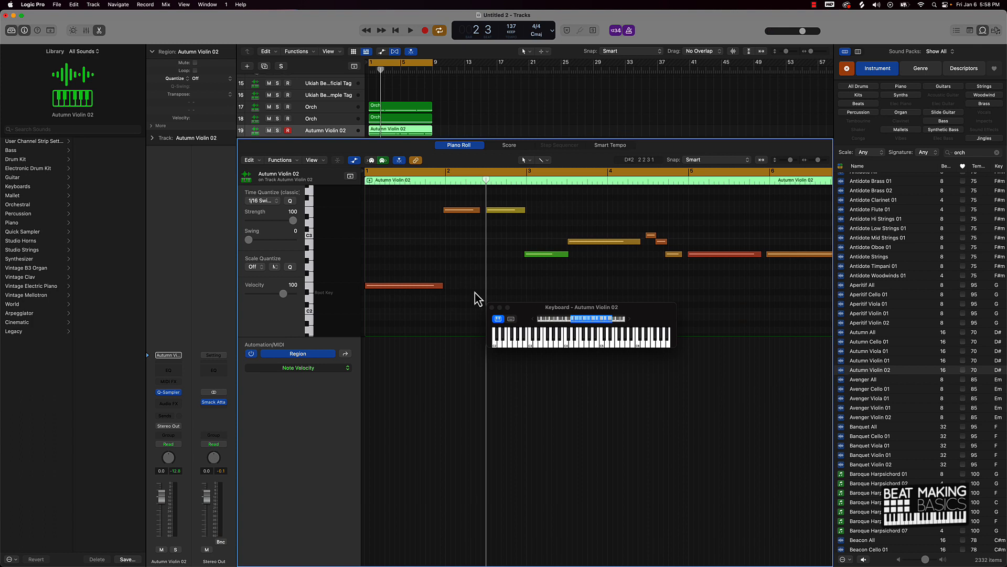
{"action": "key", "text": "super+a"}
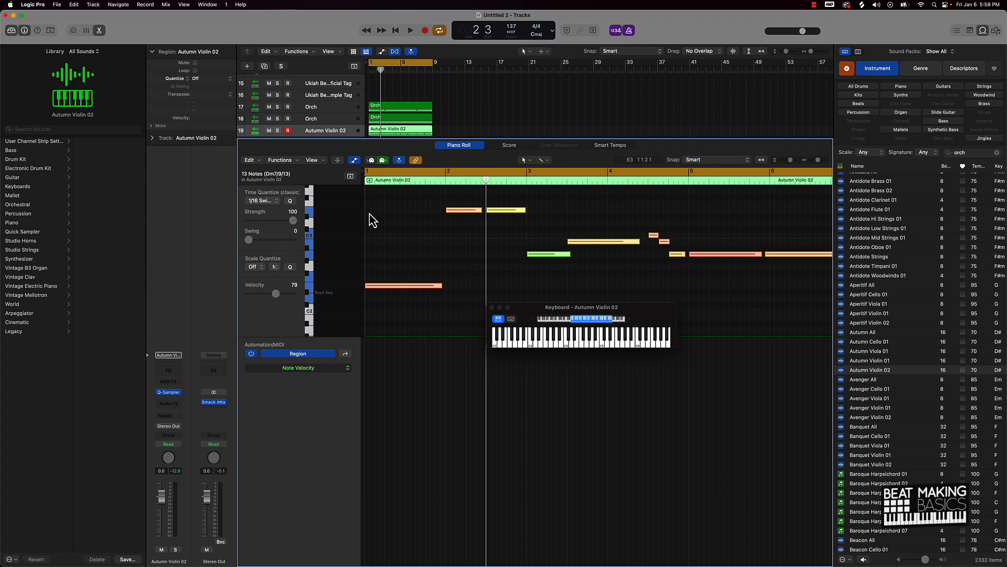
{"action": "key", "text": "e"}
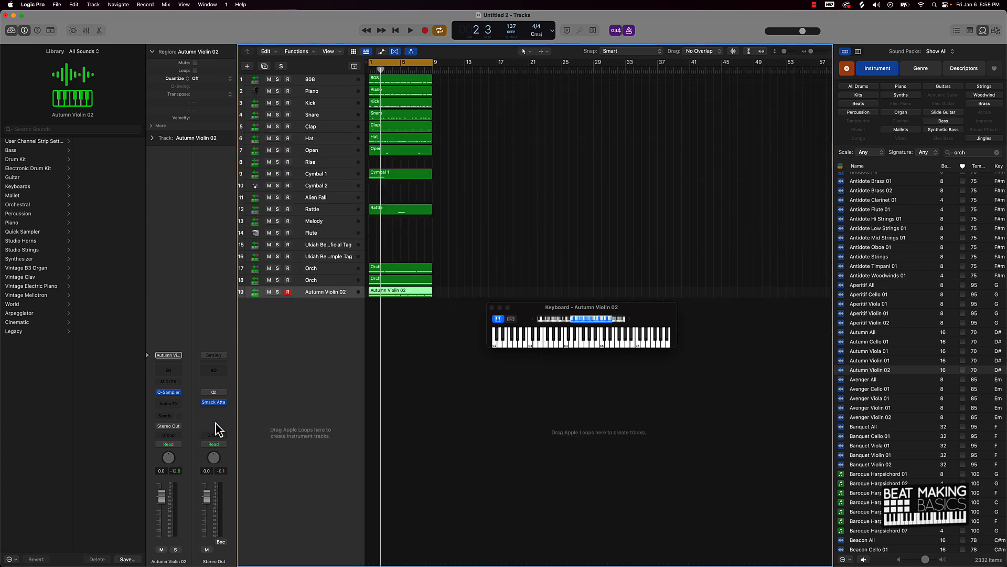
Step: Insert a stereo ValhallaRoom reverb on the Autumn Violin 02 track and set its predelay to 0.8 ms
{"action": "left_click", "coordinate": [177, 403]}
{"action": "mouse_move", "coordinate": [189, 440]}
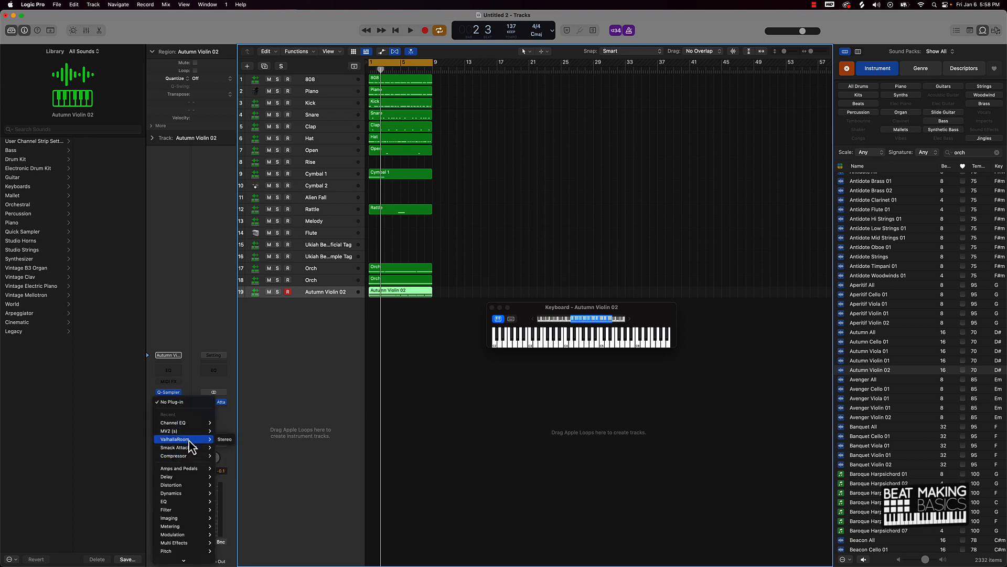
{"action": "left_click", "coordinate": [225, 439]}
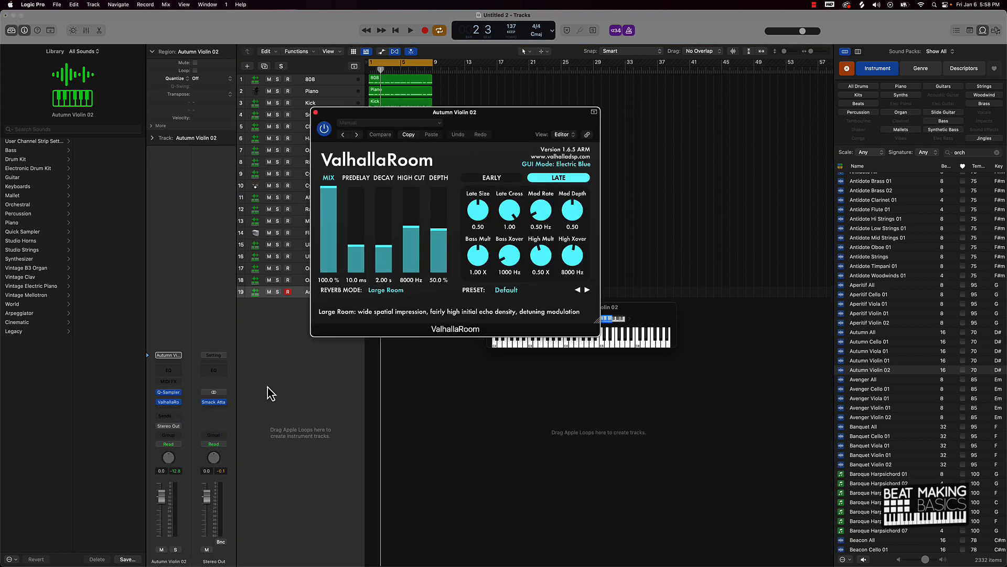
{"action": "left_click_drag", "start_coordinate": [359, 260], "coordinate": [360, 267]}
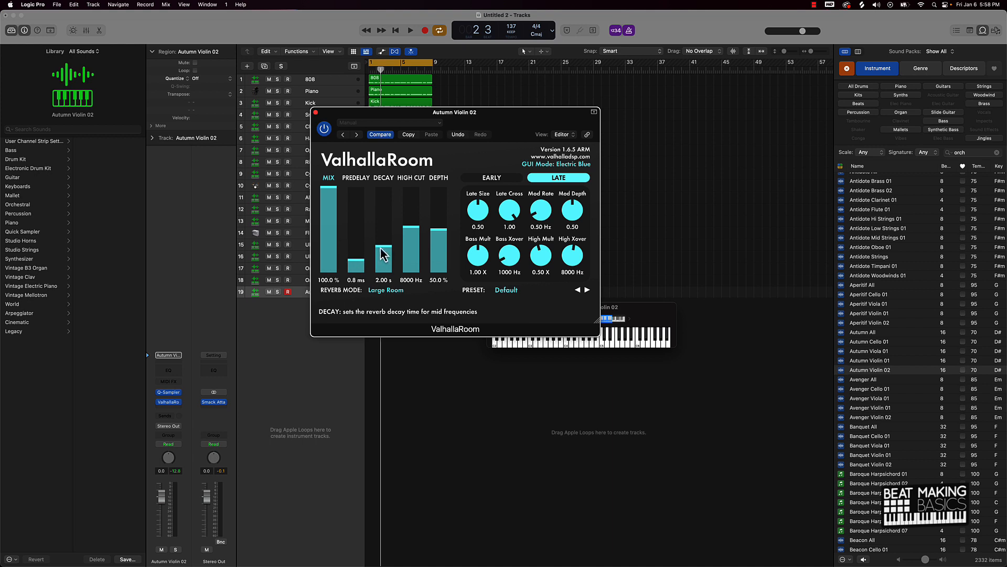
{"action": "left_click", "coordinate": [315, 112]}
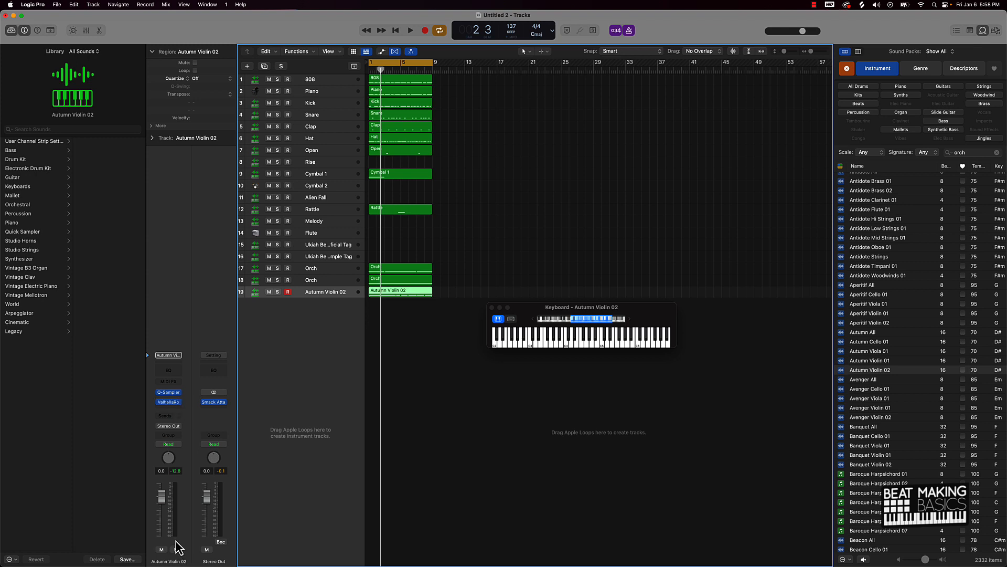
Step: Set ValhallaRoom to 68.4% mix, 2.8 ms predelay, 4.00 s decay, 10520 Hz high cut and 61% depth during playback, and lower the track to -5.4 dB
{"action": "left_click", "coordinate": [168, 402]}
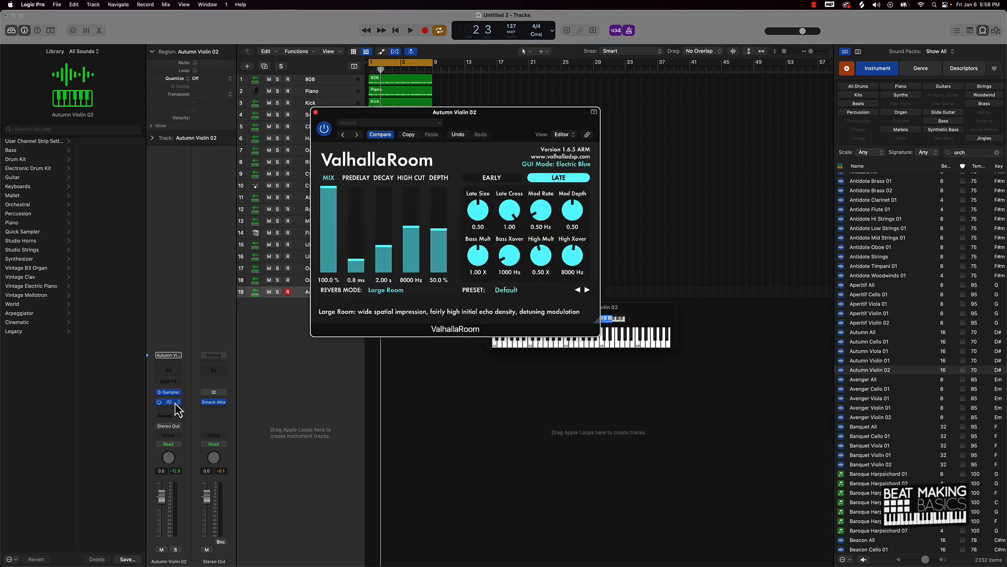
{"action": "left_click_drag", "start_coordinate": [331, 198], "coordinate": [443, 226]}
{"action": "key", "text": "space"}
{"action": "left_click_drag", "start_coordinate": [333, 229], "coordinate": [335, 220]}
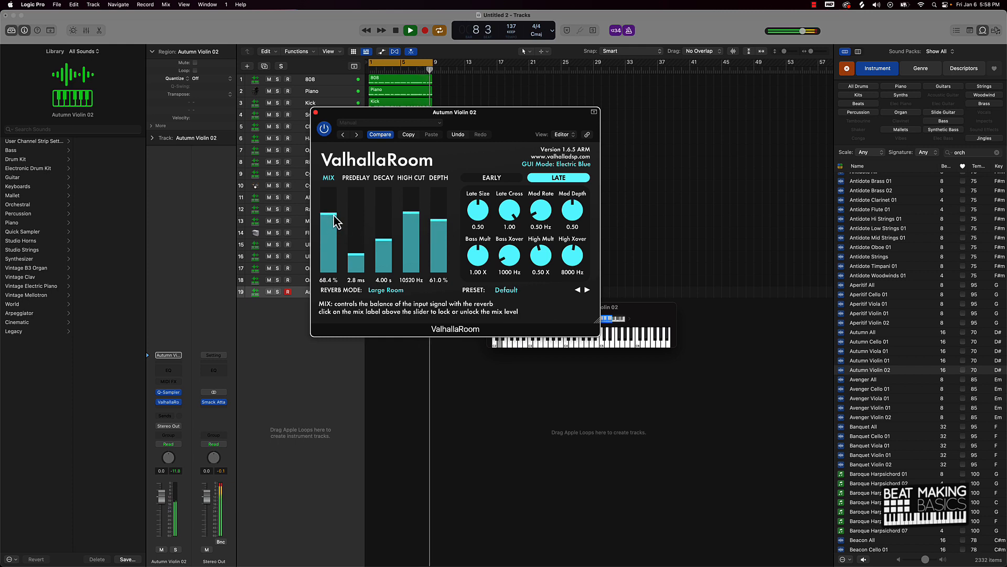
{"action": "left_click_drag", "start_coordinate": [161, 496], "coordinate": [161, 510]}
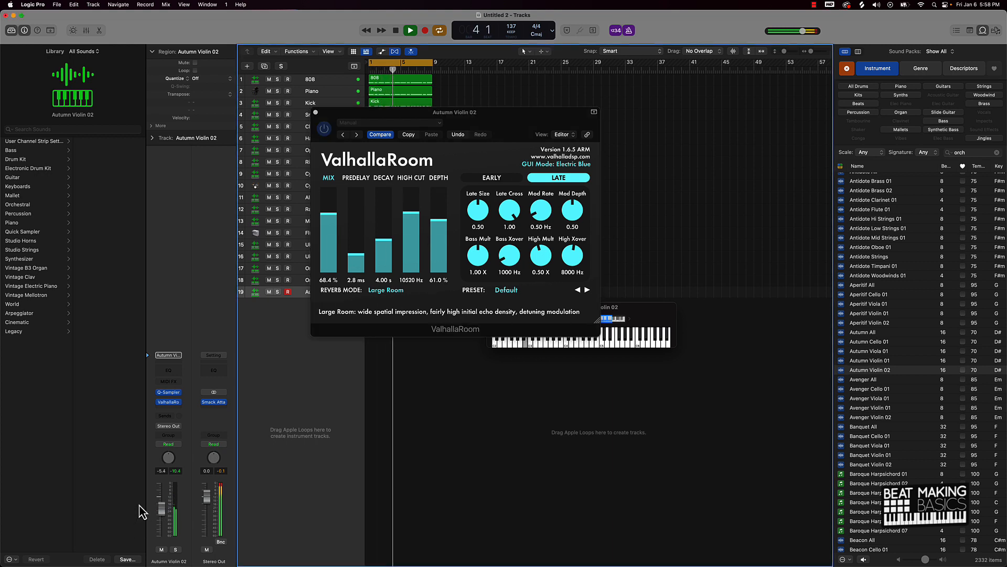
Step: Mute the second Orch track and the Autumn Violin 02 track, and delete the existing Piano region
{"action": "left_click", "coordinate": [316, 112]}
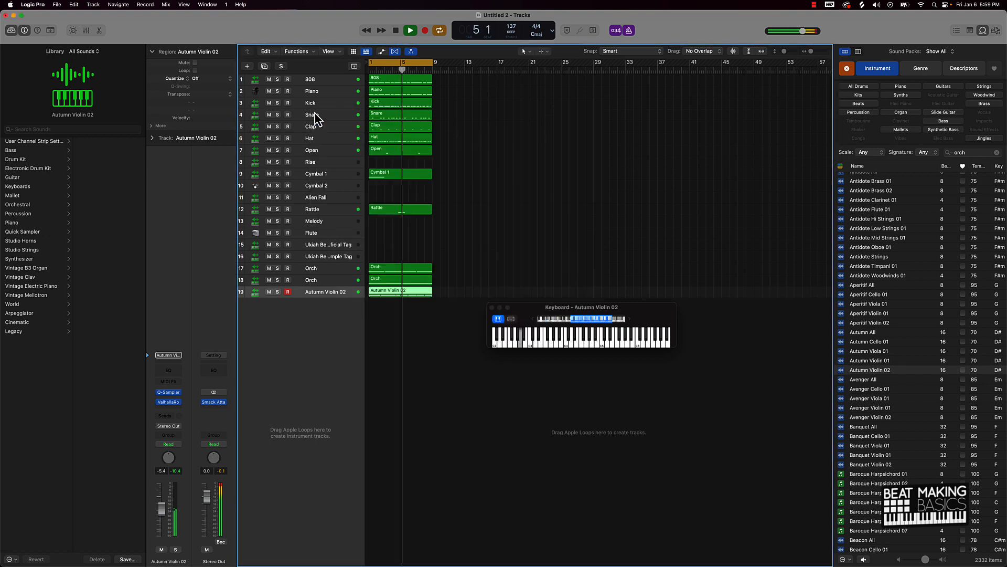
{"action": "left_click", "coordinate": [474, 206]}
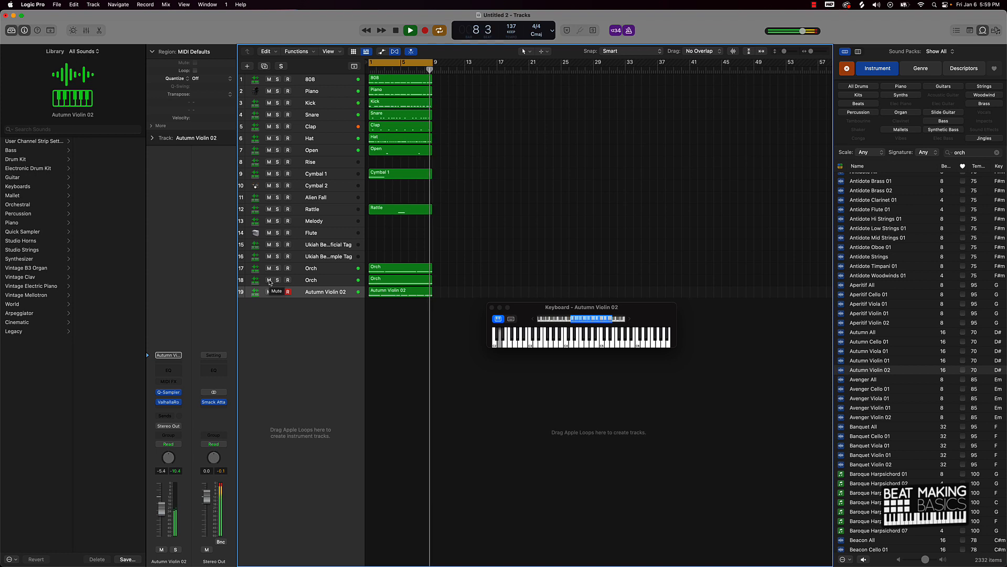
{"action": "left_click_drag", "start_coordinate": [270, 282], "coordinate": [270, 289]}
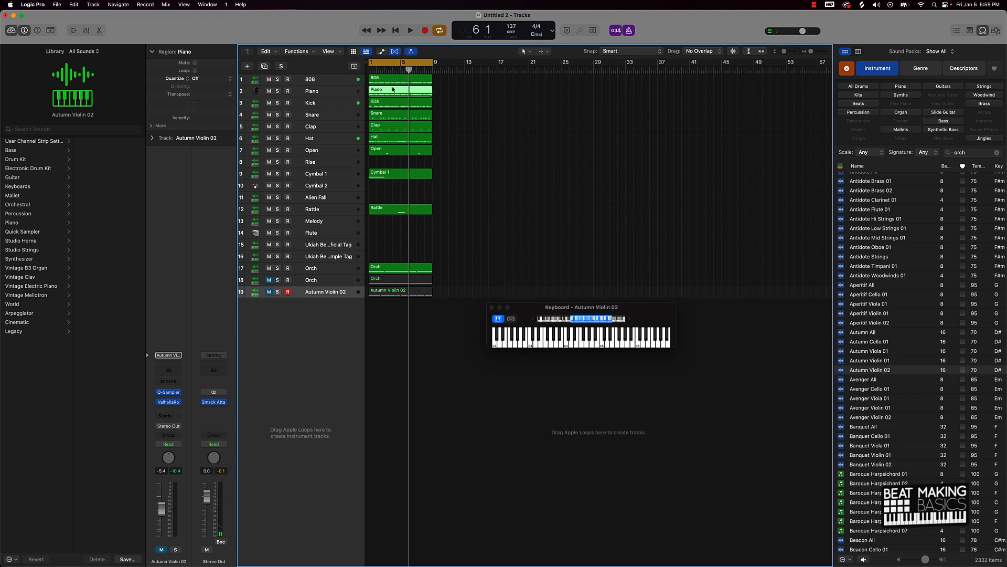
{"action": "key", "text": "Delete"}
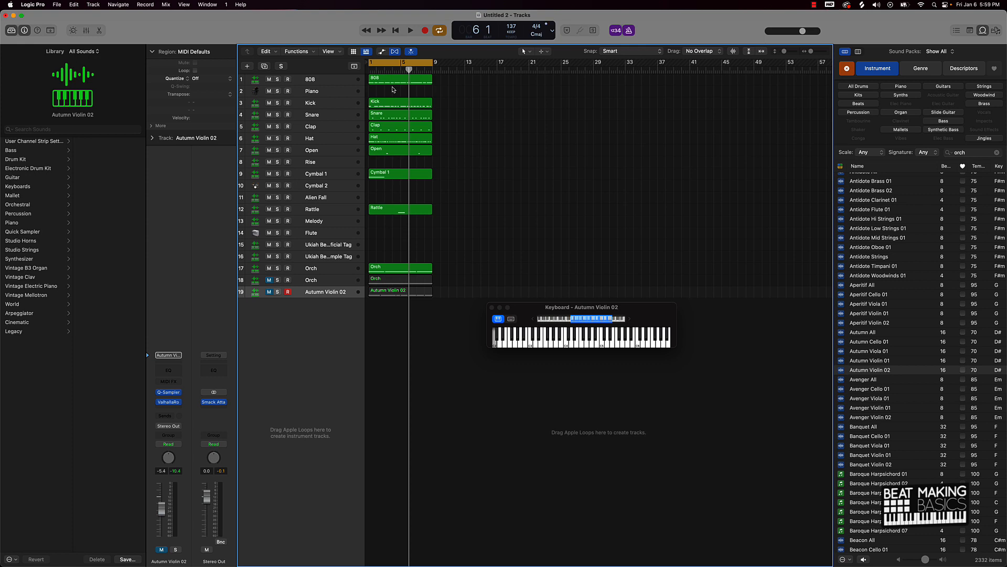
Step: Record an eight-bar piano part over the beat on the Piano track
{"action": "left_click", "coordinate": [342, 94]}
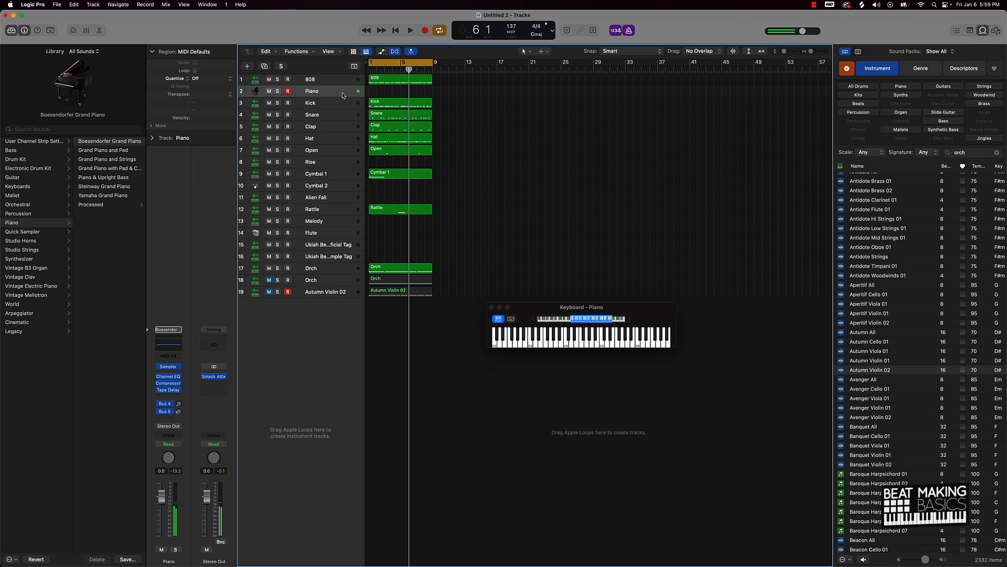
{"action": "key", "text": "r"}
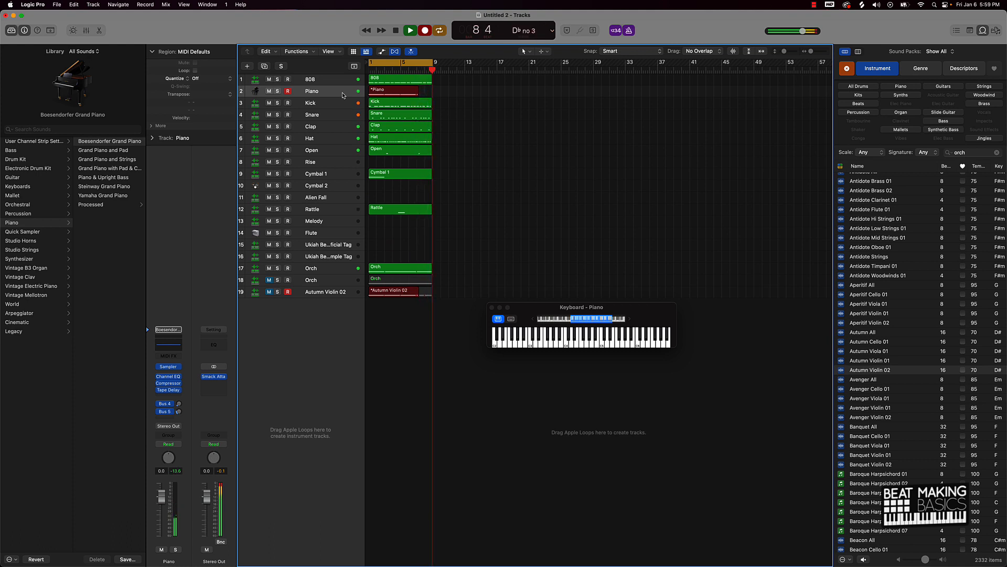
{"action": "key", "text": "space"}
{"action": "left_click", "coordinate": [416, 308]}
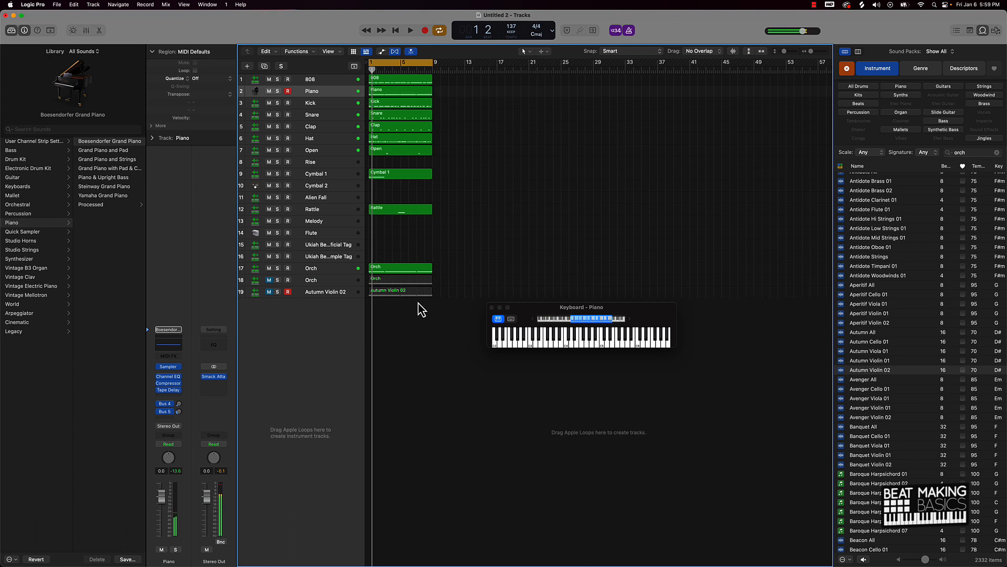
Step: Inspect all notes of the Autumn Violin 02 region in the Piano Roll
{"action": "left_click", "coordinate": [409, 292]}
{"action": "double_click", "coordinate": [410, 294]}
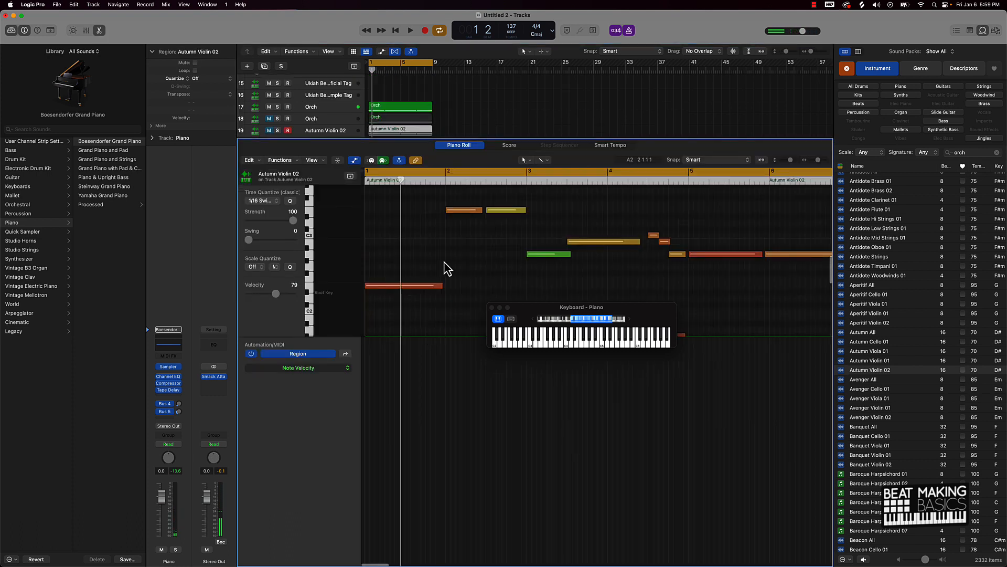
{"action": "left_click", "coordinate": [452, 273], "text": "ctrl+alt"}
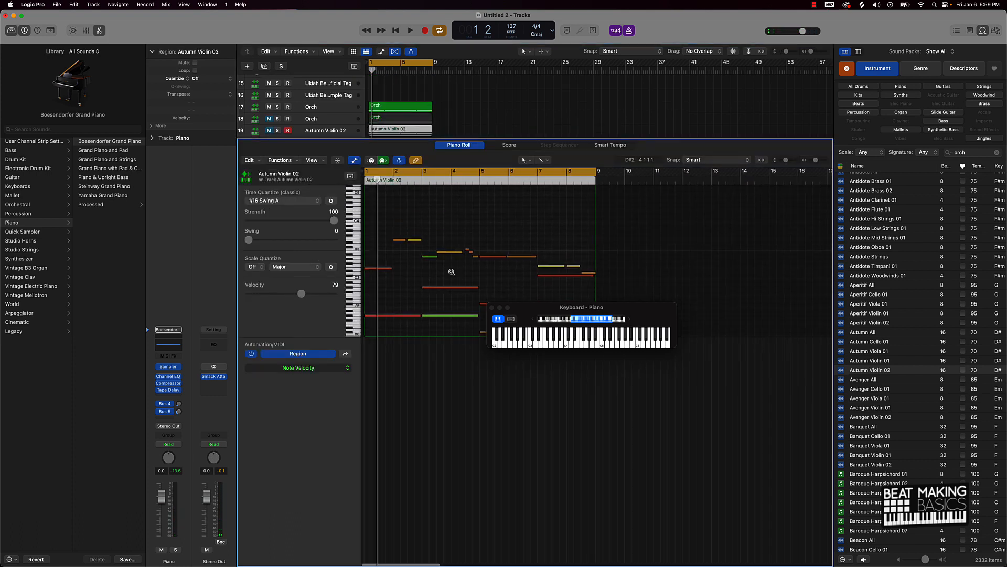
{"action": "left_click", "coordinate": [453, 273], "text": "ctrl+alt"}
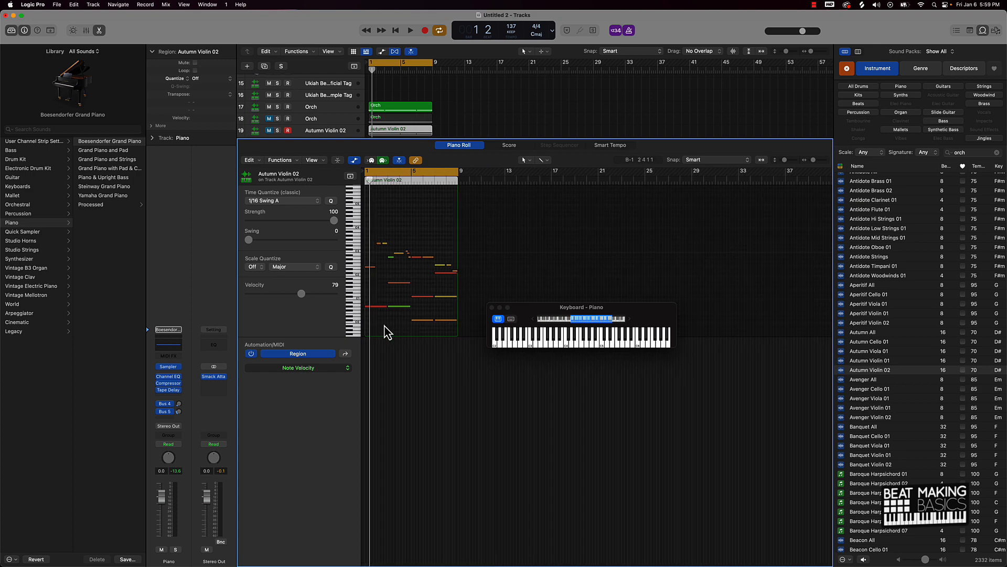
{"action": "scroll", "coordinate": [385, 309], "scroll_direction": "up", "scroll_amount": 5}
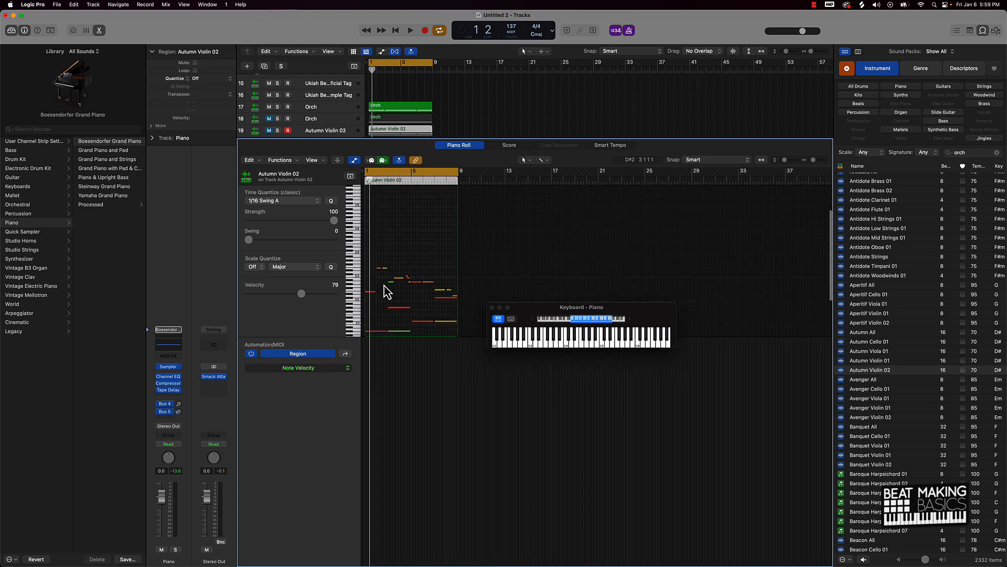
Step: Undo the last piano take and disarm recording on the Autumn Violin 02 track, closing the Piano Roll
{"action": "left_click", "coordinate": [479, 114]}
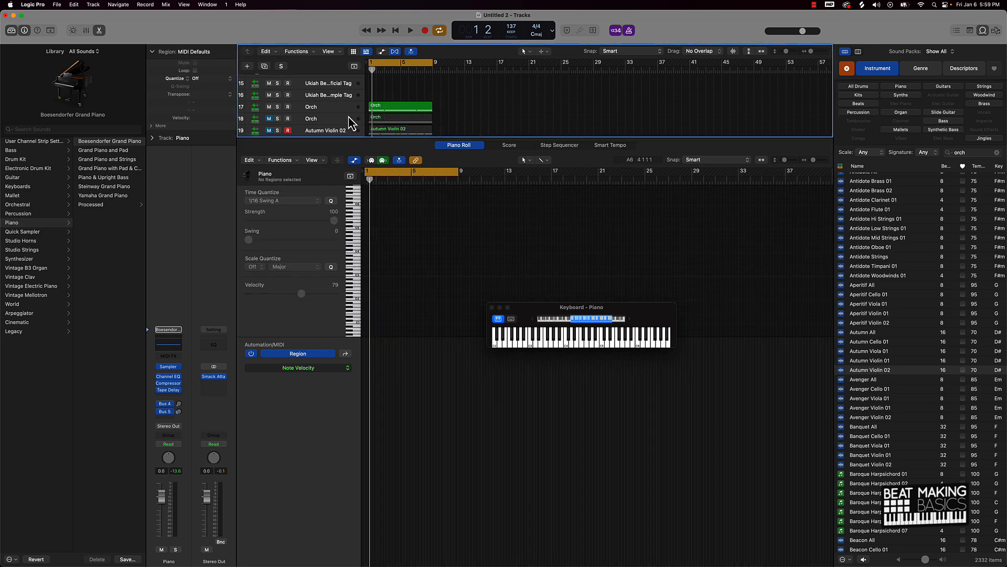
{"action": "scroll", "coordinate": [304, 130], "scroll_direction": "up", "scroll_amount": 10}
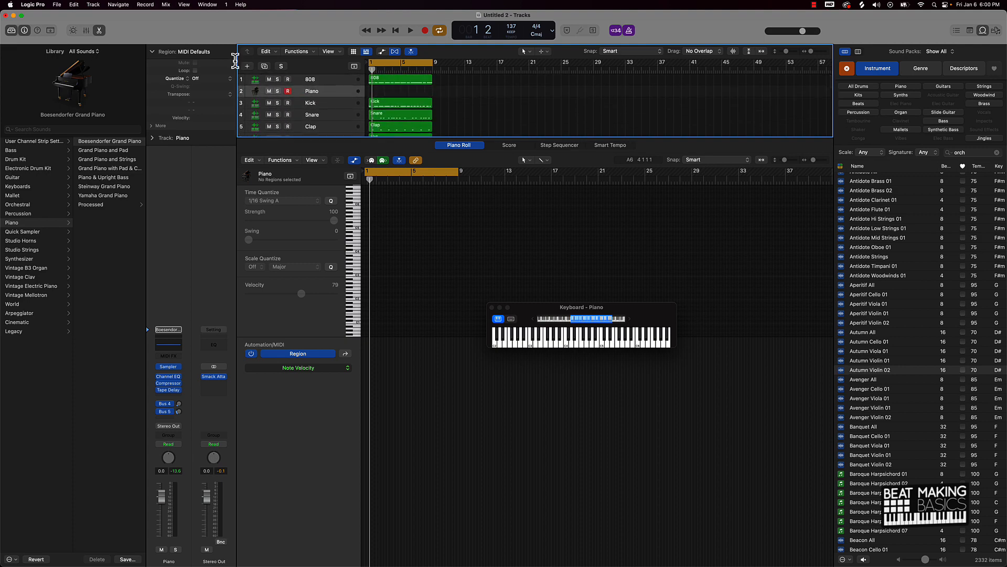
{"action": "left_click", "coordinate": [103, 31]}
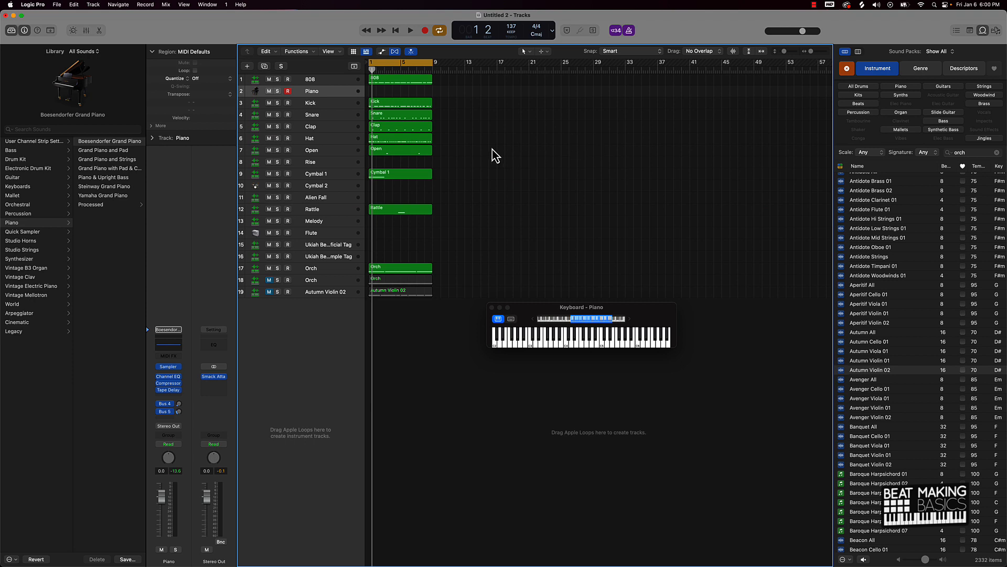
Step: Record a new eight-bar piano region from bar 1 with only the Piano track armed, and stop the transport
{"action": "key", "text": "Return"}
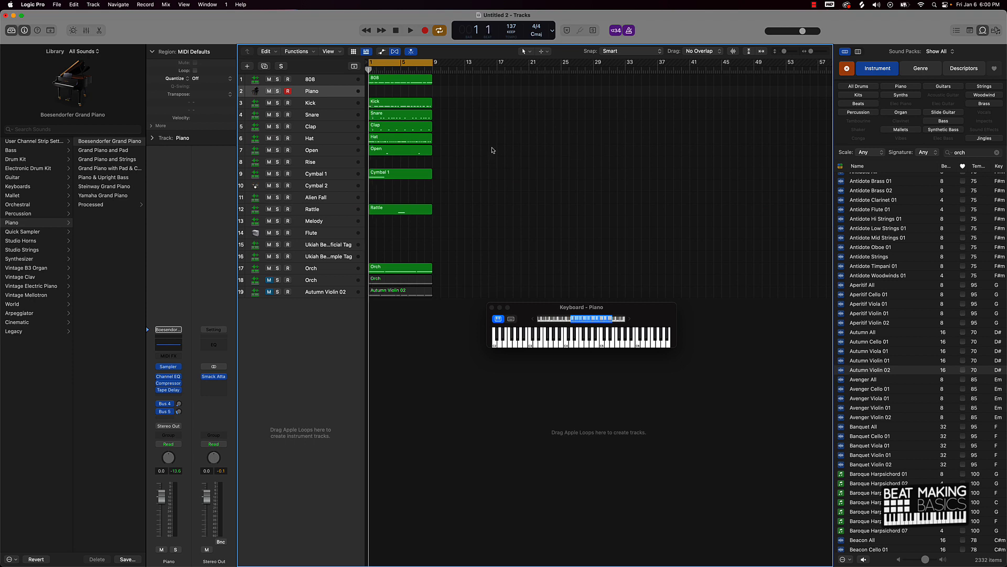
{"action": "key", "text": "space"}
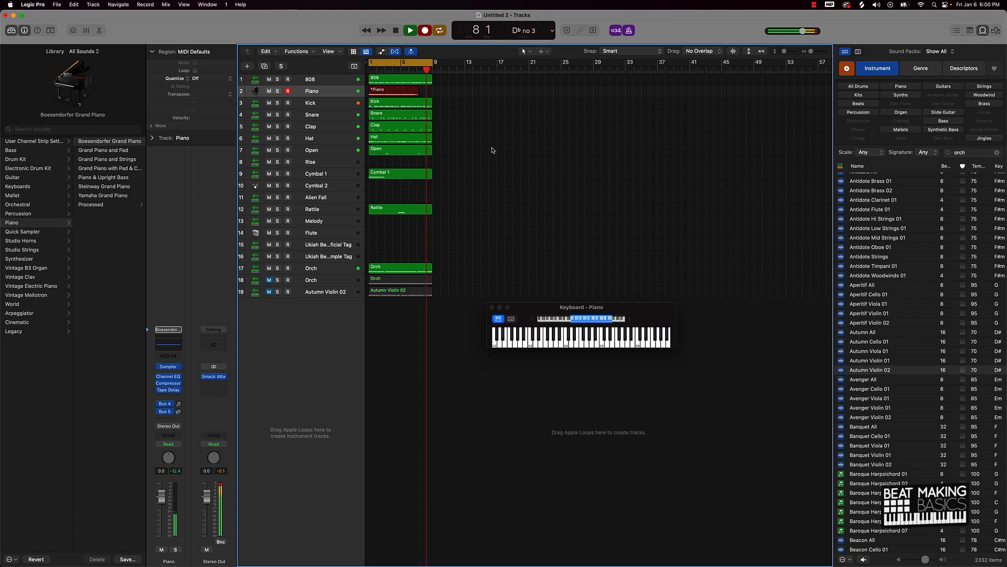
{"action": "key", "text": "space"}
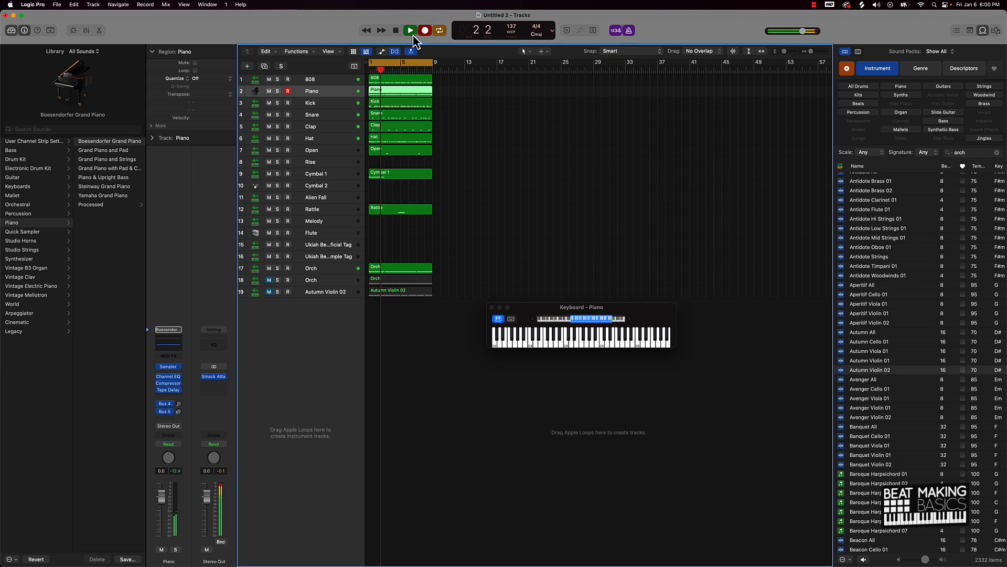
{"action": "key", "text": "space"}
{"action": "left_click", "coordinate": [476, 117]}
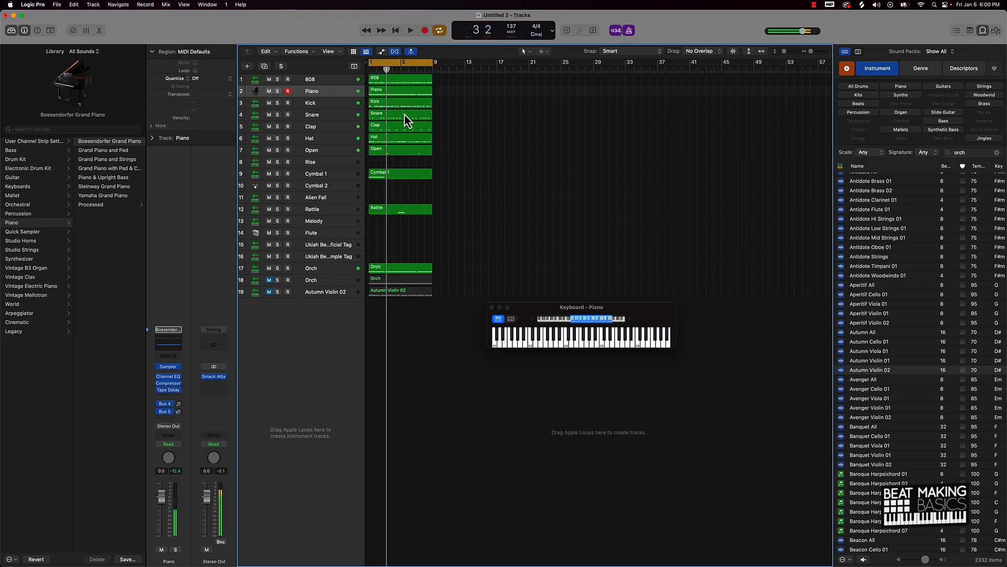
Step: Select the Cymbal 2 track
{"action": "left_click", "coordinate": [322, 185]}
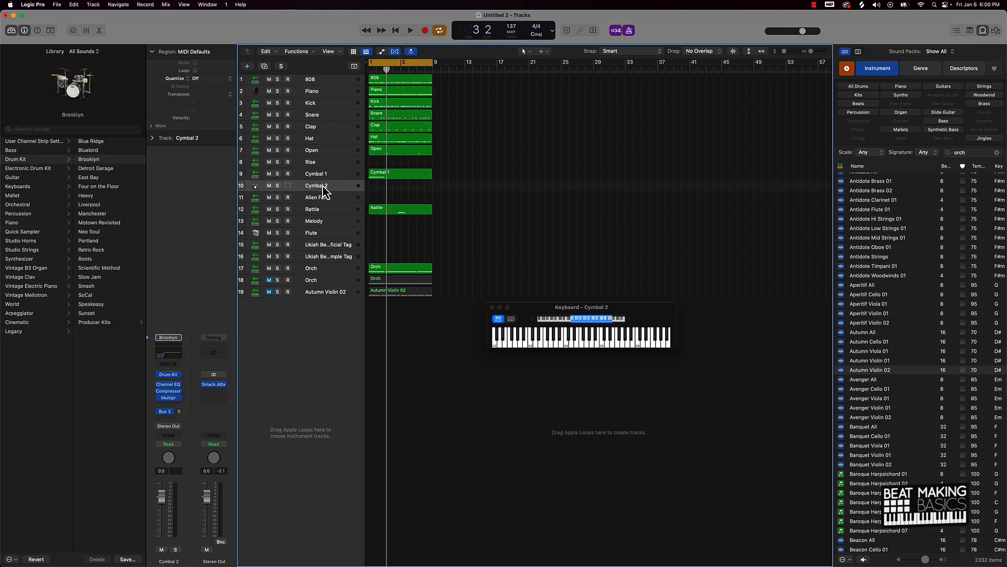